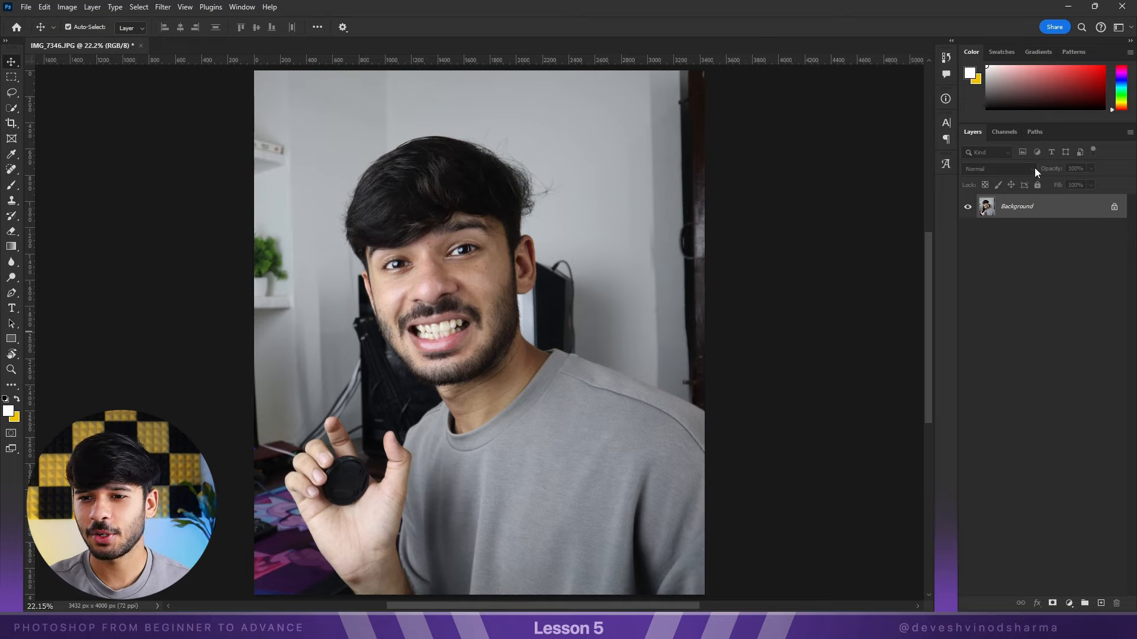
Duplicate the Background layer and convert the copy to a smart object.
{"action": "key", "text": "ctrl"}
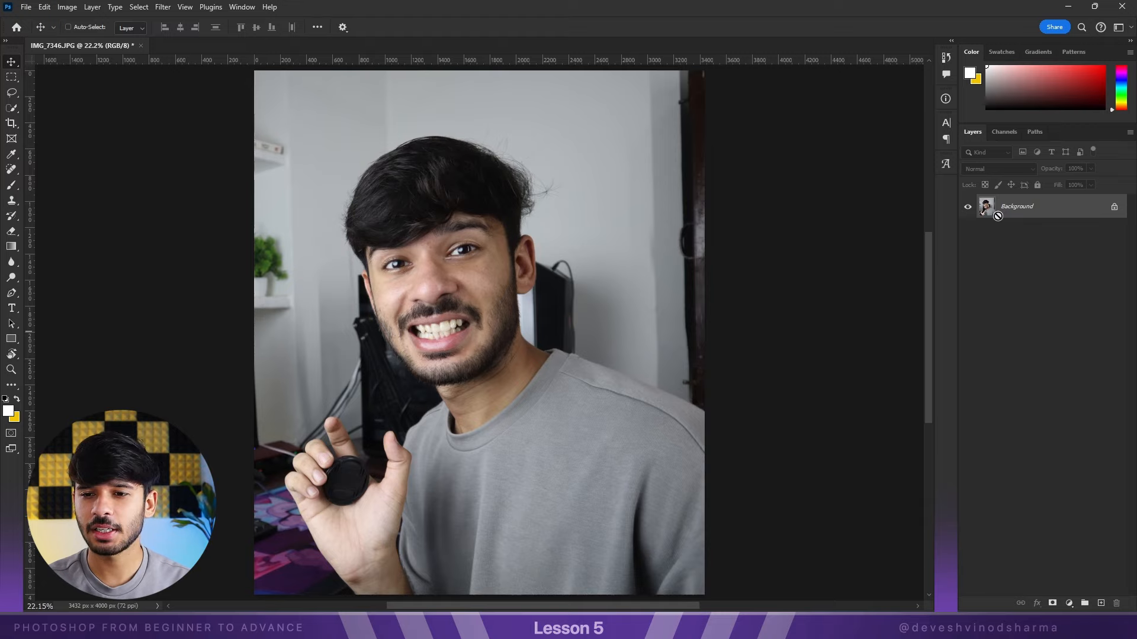
{"action": "key", "text": "ctrl+j"}
{"action": "right_click", "coordinate": [1035, 205]}
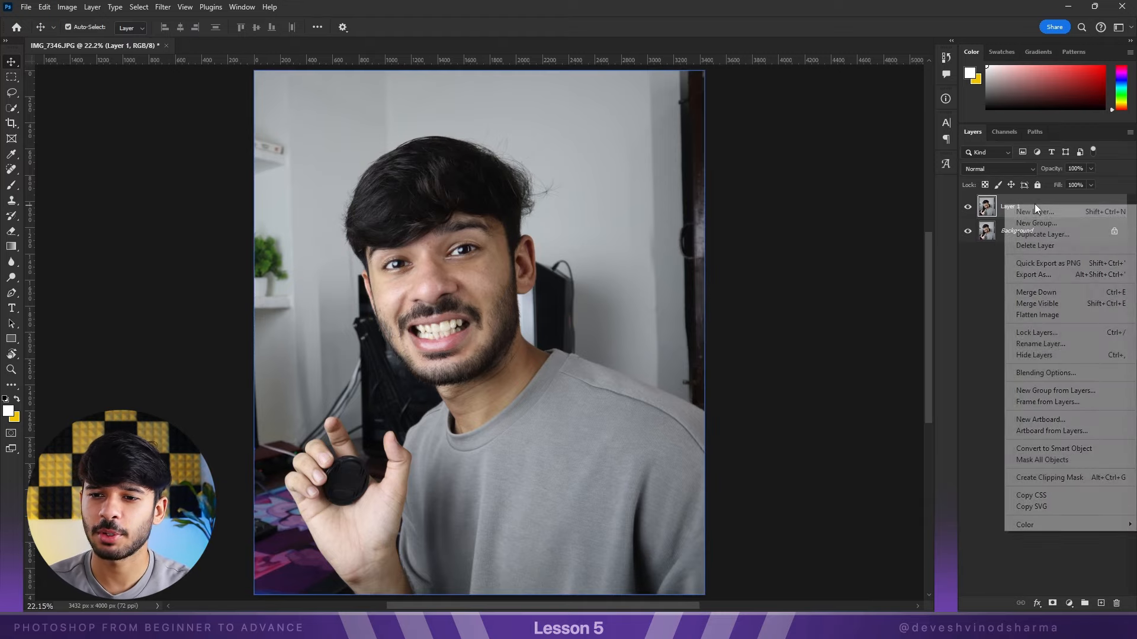
{"action": "left_click", "coordinate": [1039, 450]}
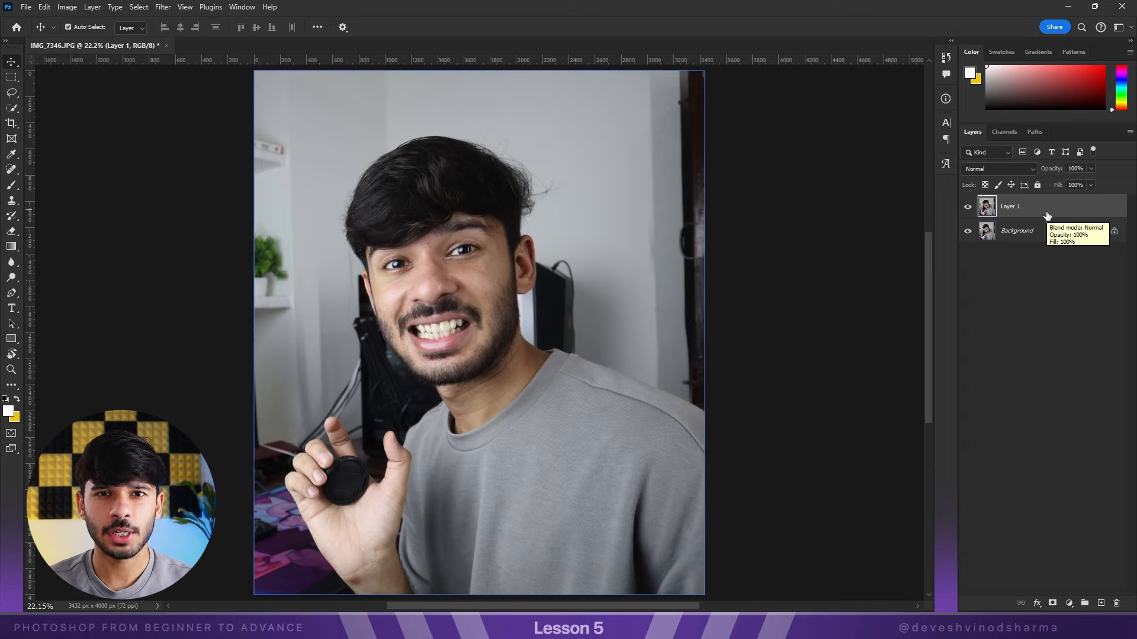
{"action": "right_click", "coordinate": [1041, 212]}
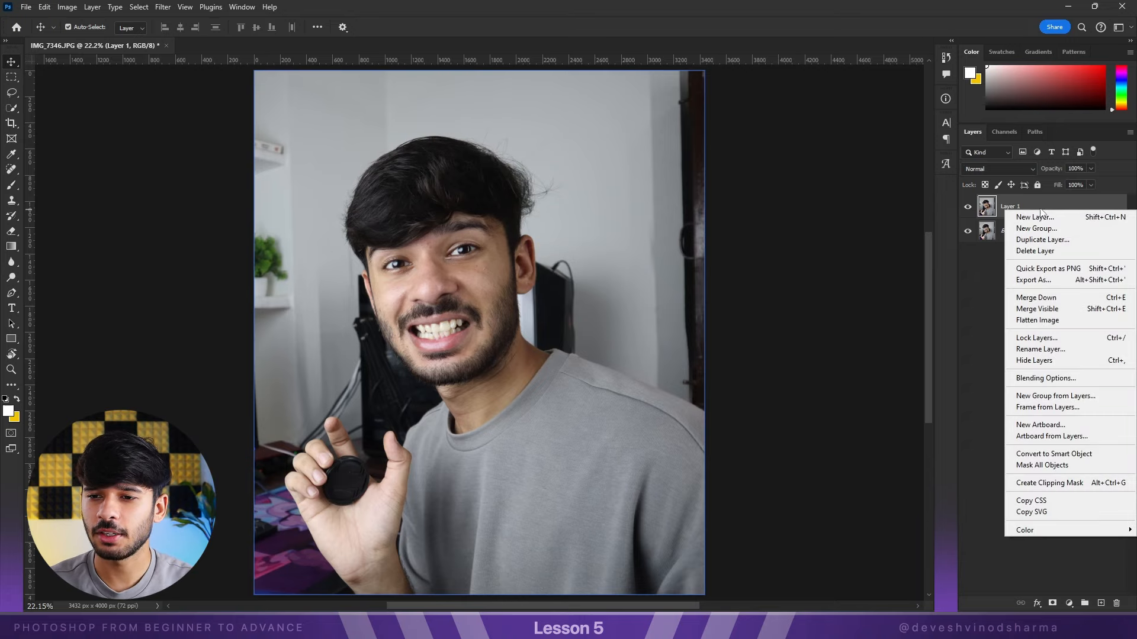
{"action": "left_click", "coordinate": [1031, 455]}
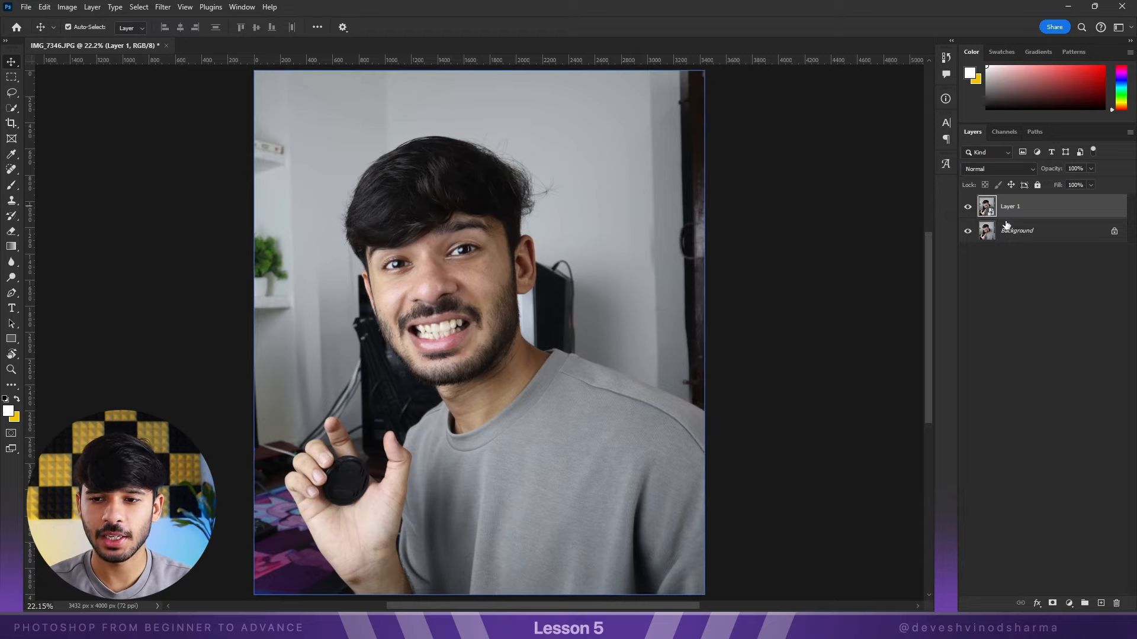
Open the Camera Raw Filter for the duplicated layer and expand its Light settings.
{"action": "left_click", "coordinate": [162, 7]}
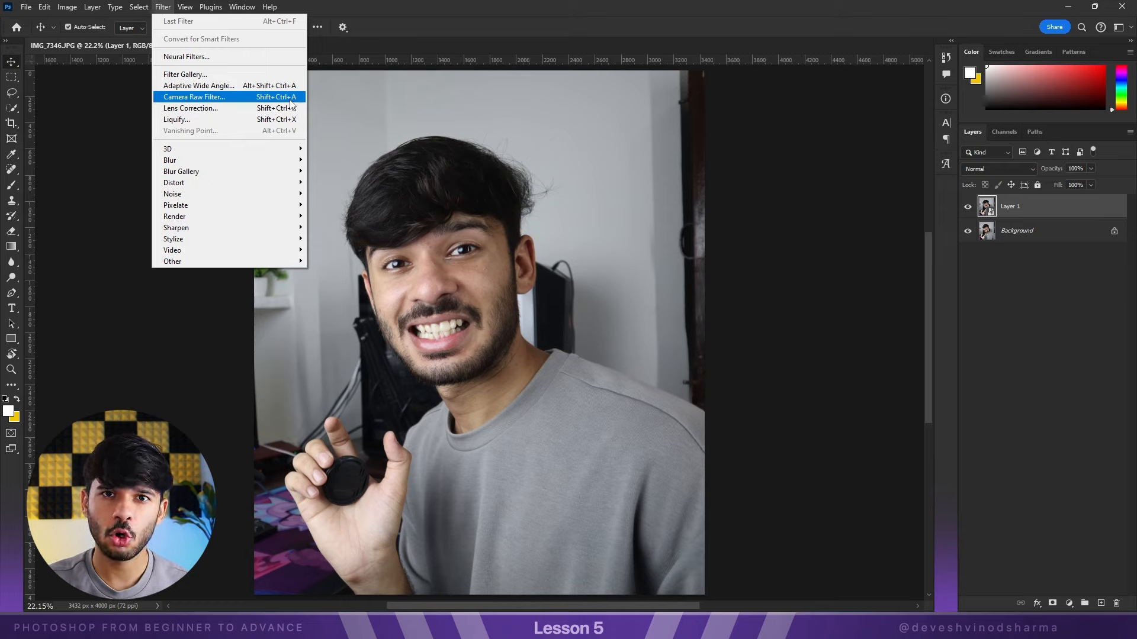
{"action": "left_click", "coordinate": [245, 101]}
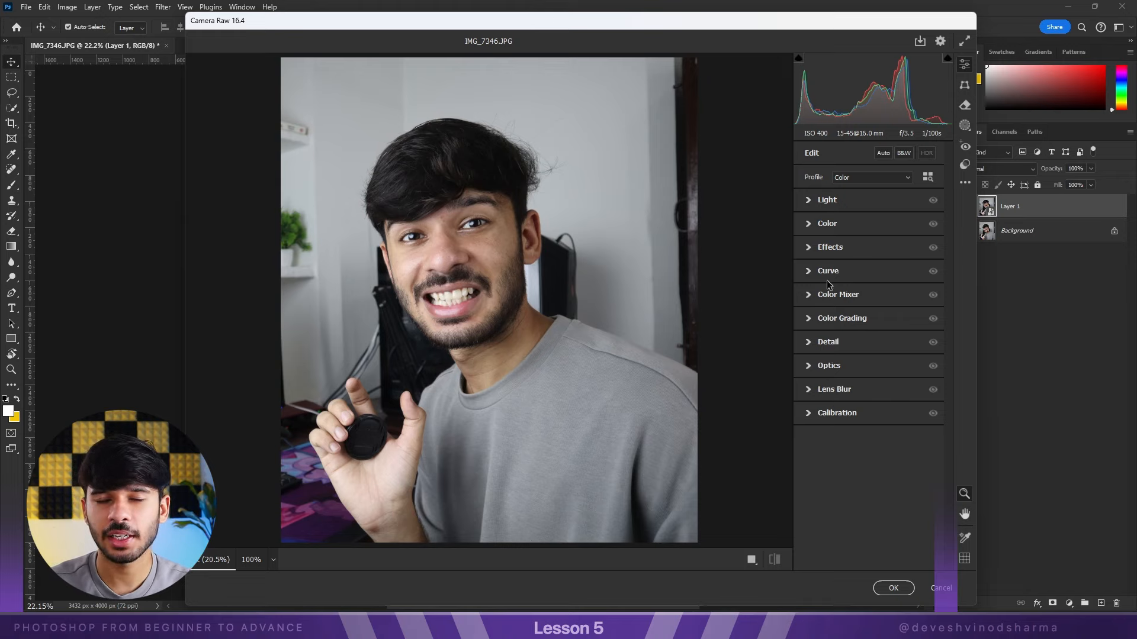
{"action": "left_click", "coordinate": [809, 201]}
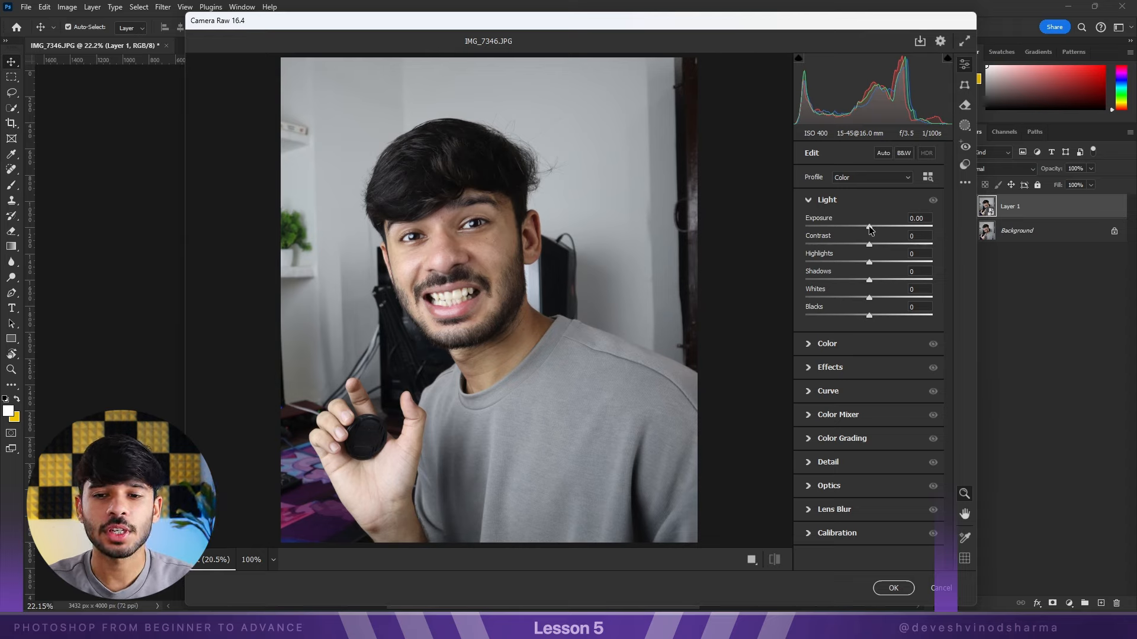
Try Exposure up to +1.45 and bring it down to +0.45, and try Contrast at -24 before easing it to -9.
{"action": "left_click_drag", "start_coordinate": [869, 229], "coordinate": [878, 227]}
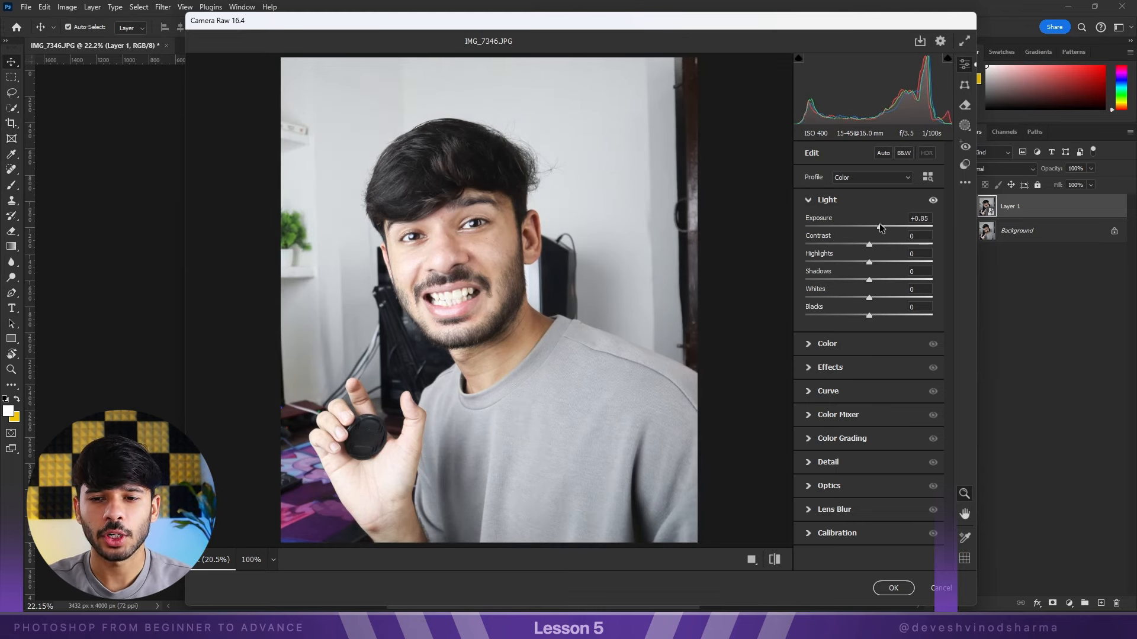
{"action": "mouse_move", "coordinate": [880, 229]}
{"action": "left_mouse_down"}
{"action": "mouse_move", "coordinate": [849, 227]}
{"action": "mouse_move", "coordinate": [889, 231]}
{"action": "left_mouse_up"}
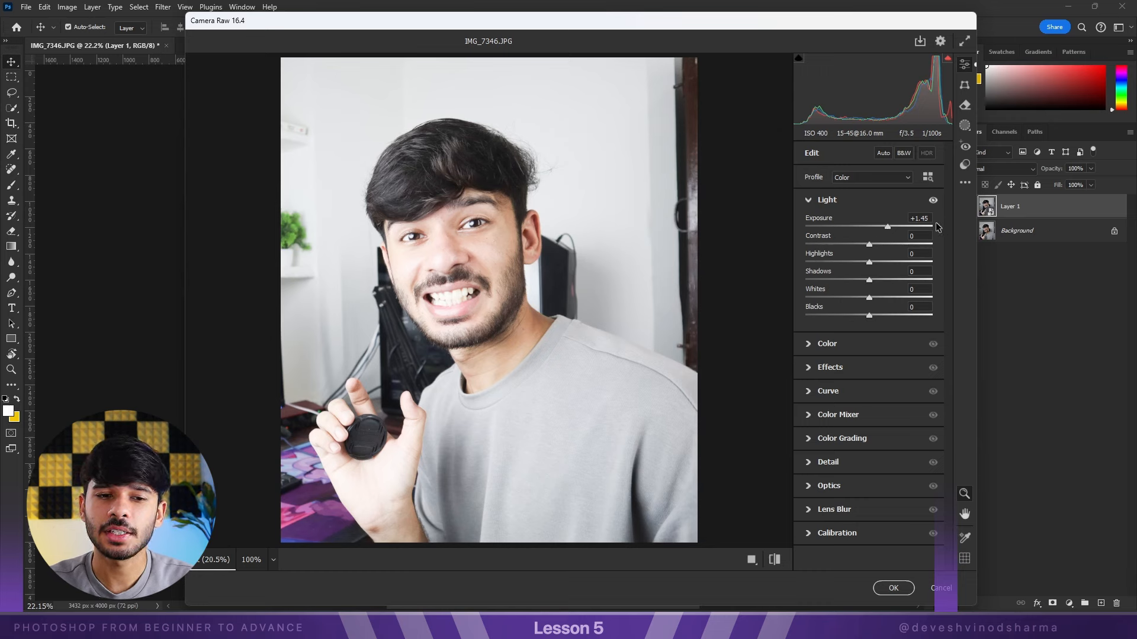
{"action": "left_click_drag", "start_coordinate": [888, 227], "coordinate": [869, 267]}
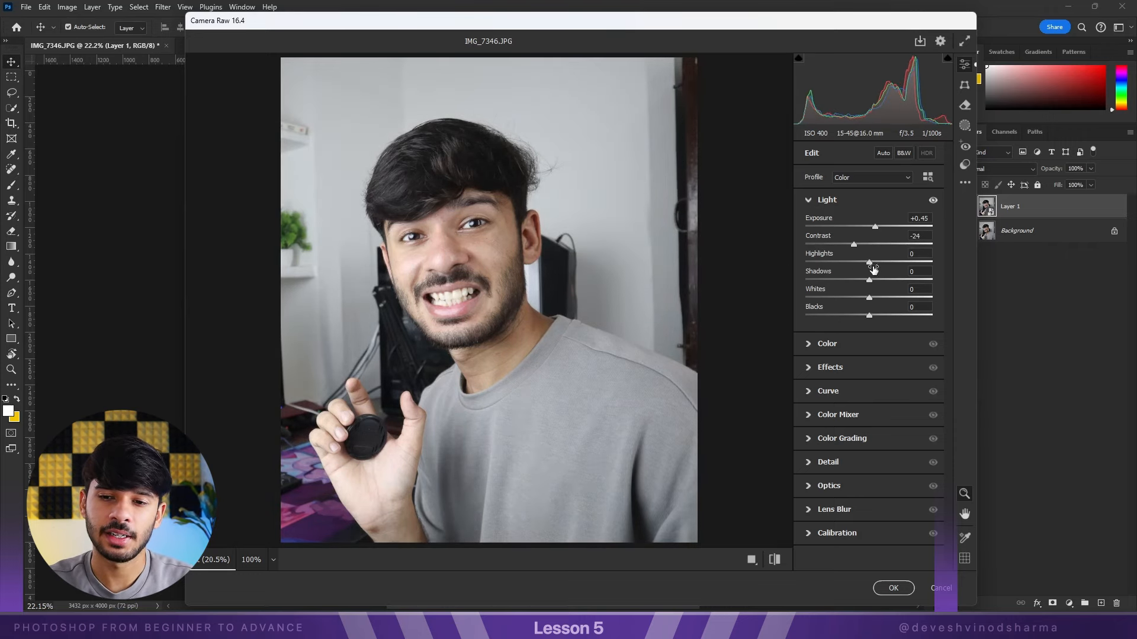
{"action": "left_click_drag", "start_coordinate": [854, 248], "coordinate": [865, 249]}
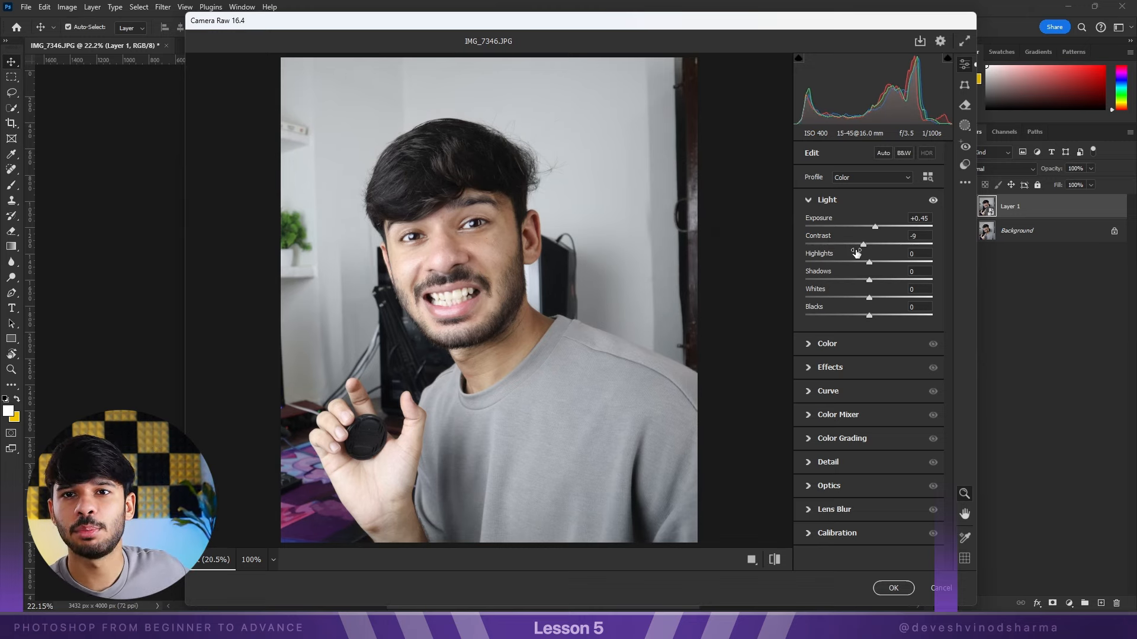
{"action": "mouse_move", "coordinate": [856, 253]}
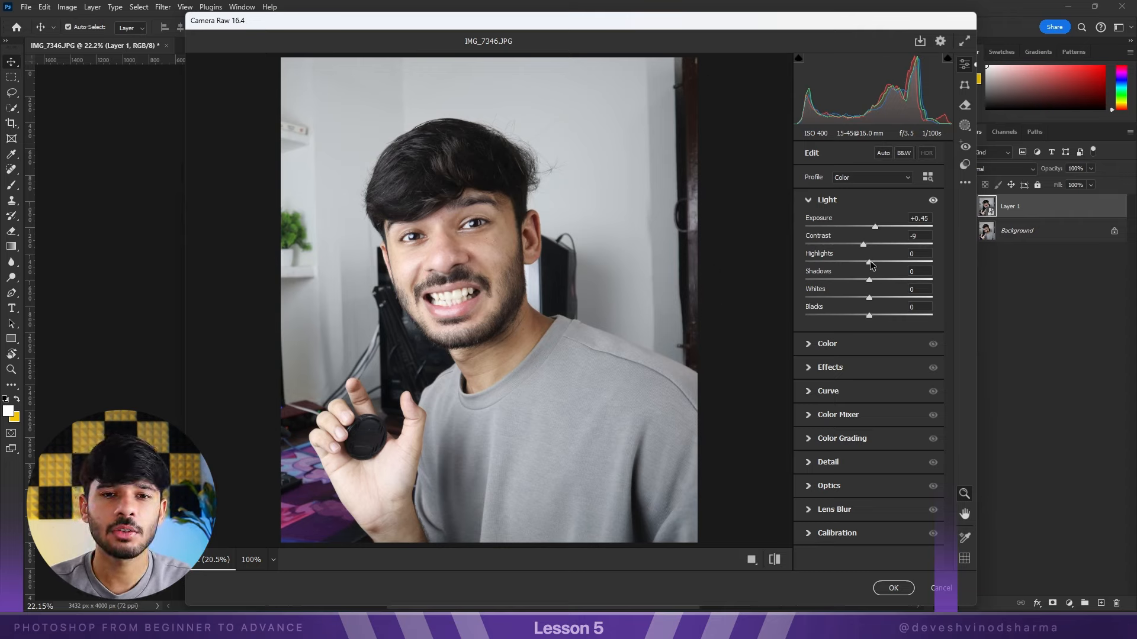
Set Highlights to +4 and try Shadows at +79 before returning Shadows to 0.
{"action": "left_click_drag", "start_coordinate": [869, 262], "coordinate": [873, 288]}
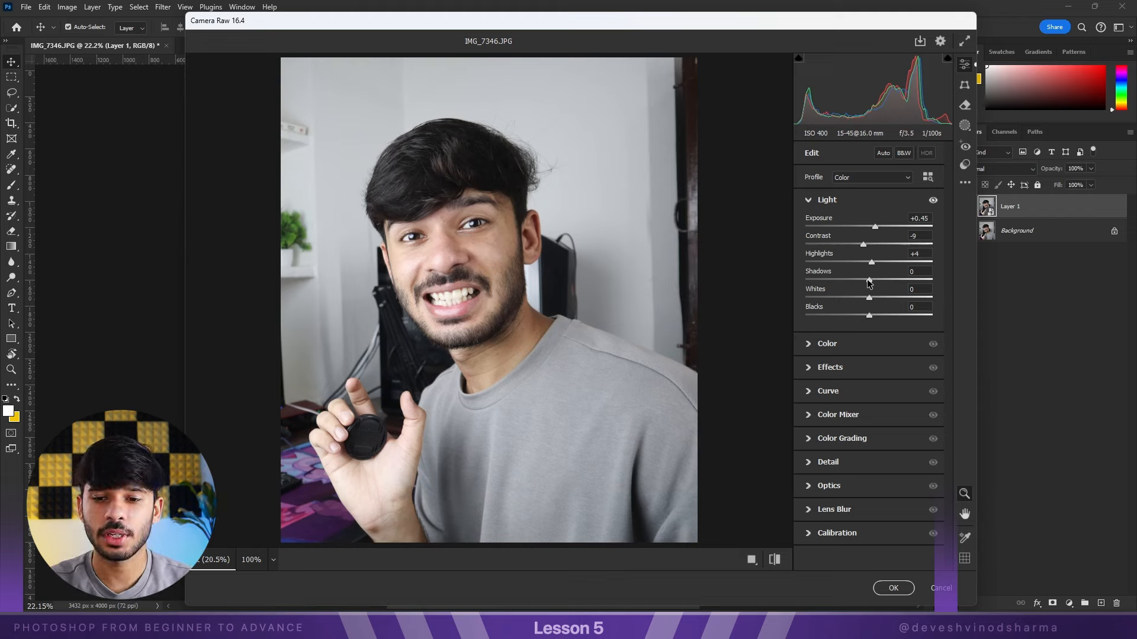
{"action": "left_click_drag", "start_coordinate": [869, 281], "coordinate": [913, 283]}
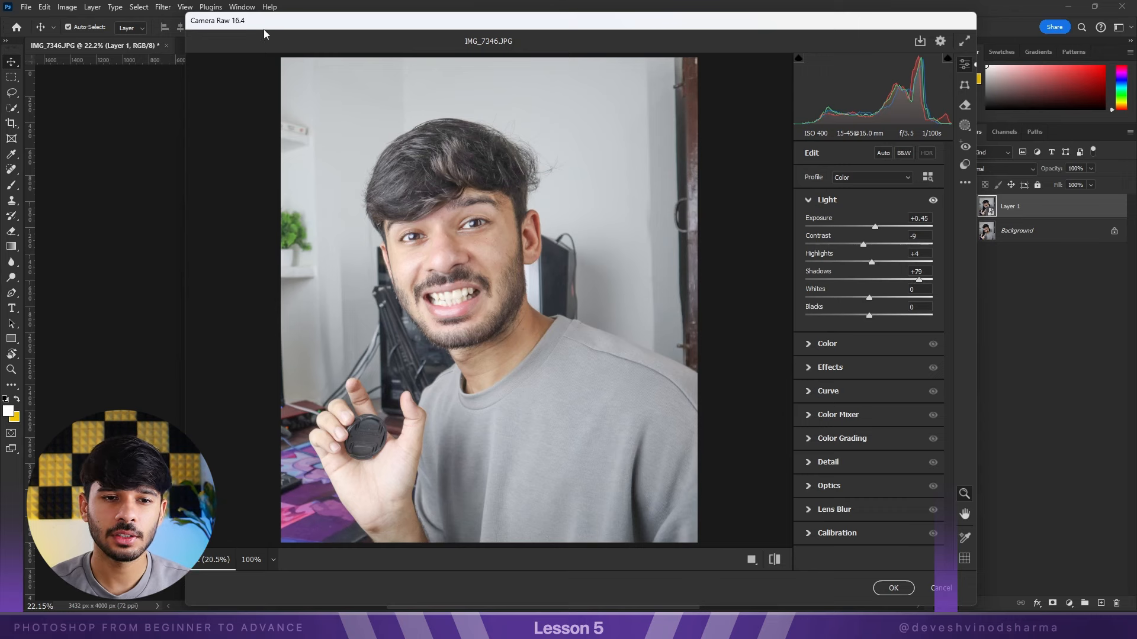
{"action": "left_click_drag", "start_coordinate": [913, 284], "coordinate": [899, 284]}
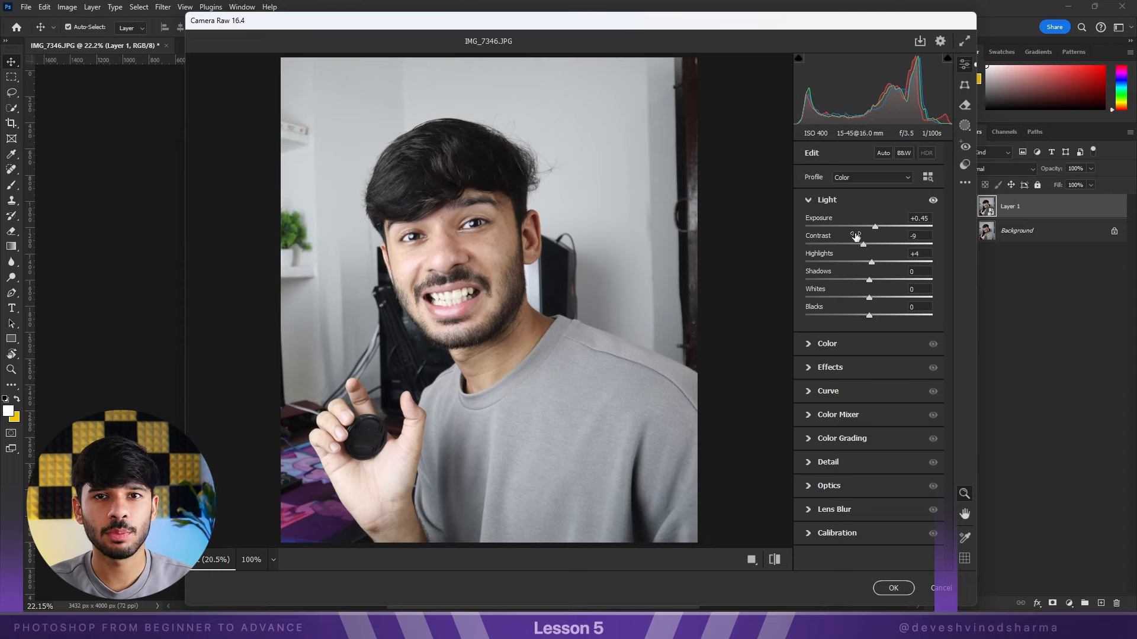
Reset Exposure, Contrast and Highlights to 0 and collapse the Light settings.
{"action": "mouse_move", "coordinate": [876, 227]}
{"action": "left_mouse_down"}
{"action": "mouse_move", "coordinate": [866, 238]}
{"action": "mouse_move", "coordinate": [875, 248]}
{"action": "left_mouse_up"}
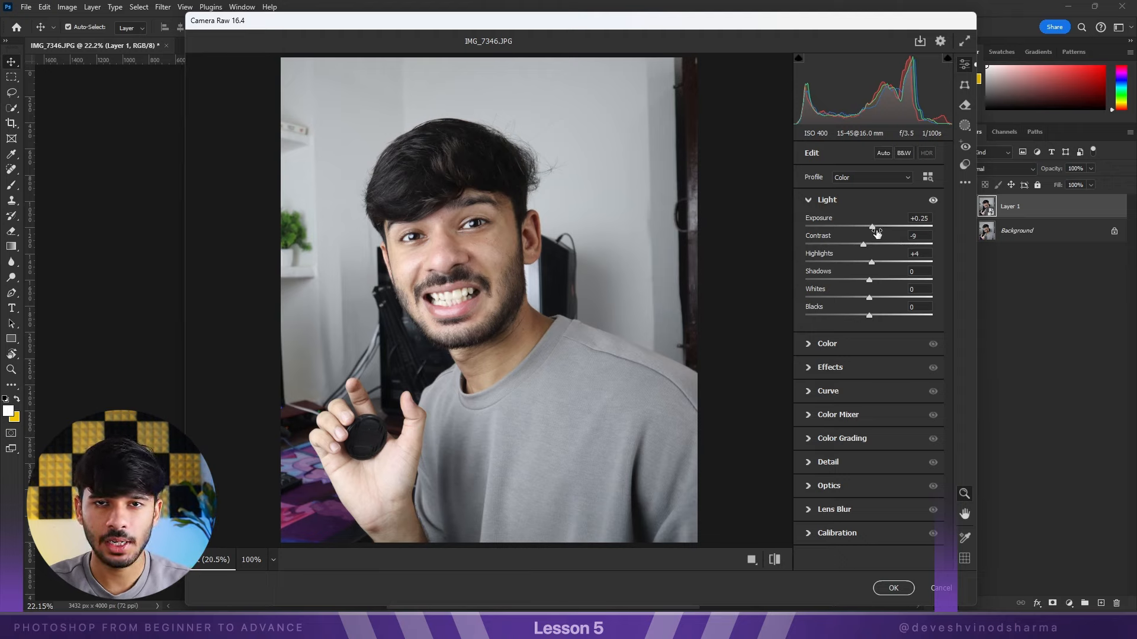
{"action": "double_click", "coordinate": [874, 229]}
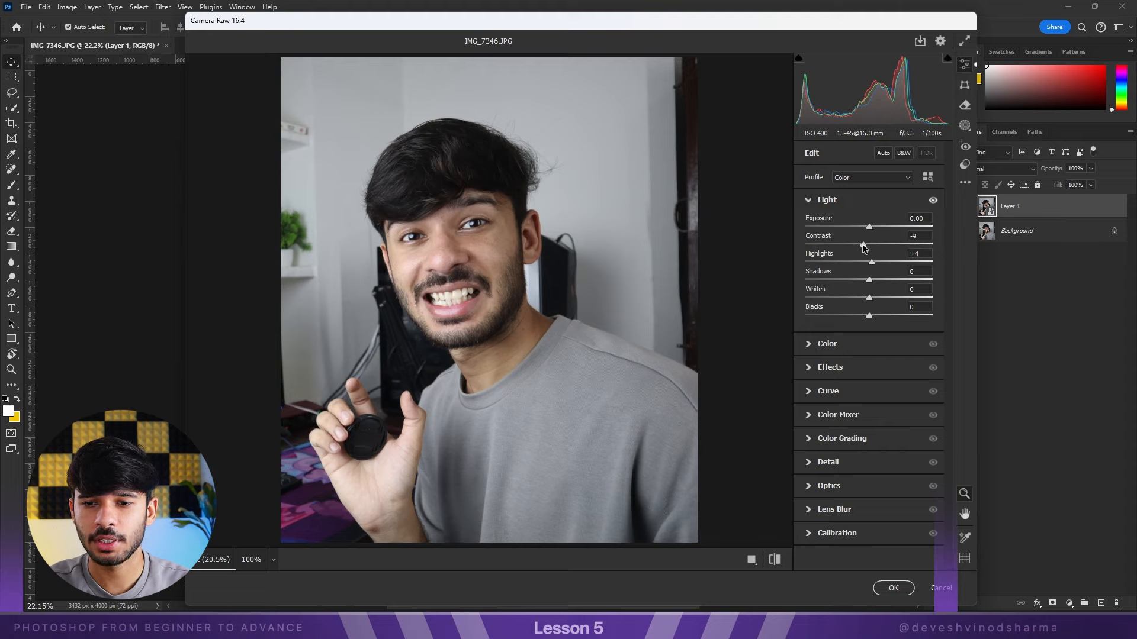
{"action": "double_click", "coordinate": [863, 244]}
{"action": "left_click", "coordinate": [914, 235]}
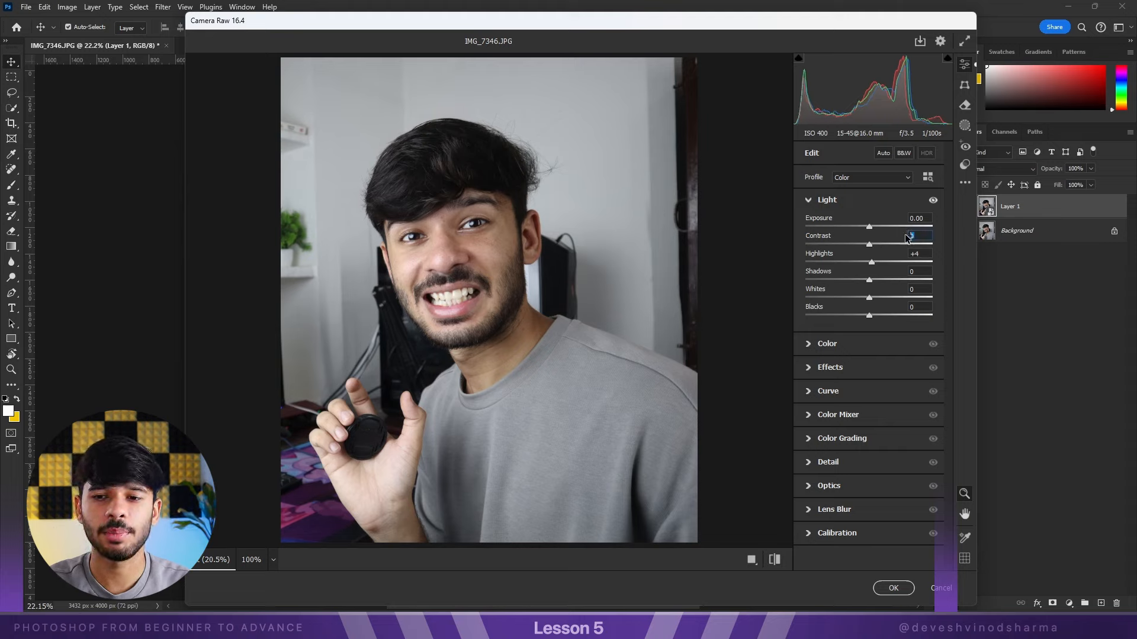
{"action": "double_click", "coordinate": [872, 264]}
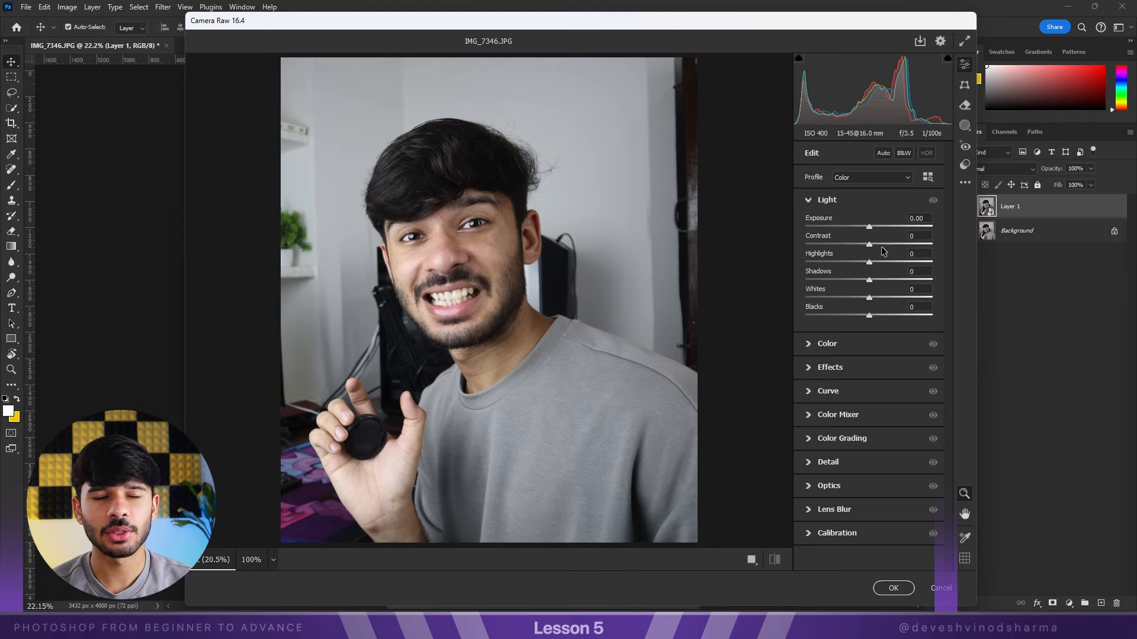
{"action": "left_click", "coordinate": [809, 201]}
In the Color settings, try Temperature at +19 and Tint at +10, resetting each to 0.
{"action": "left_click", "coordinate": [809, 225]}
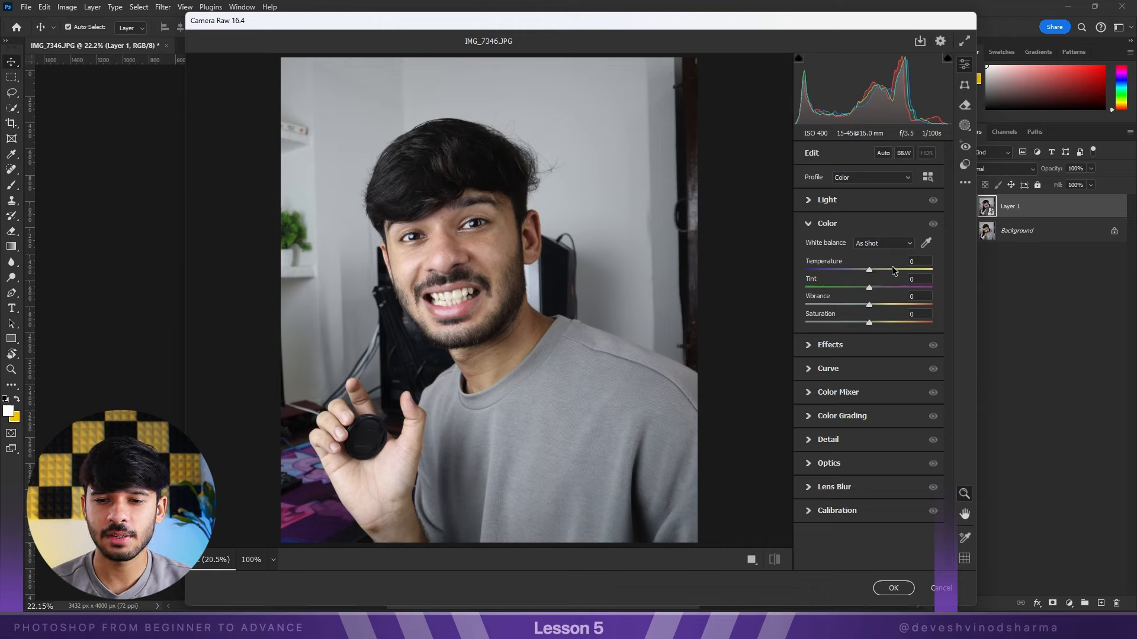
{"action": "mouse_move", "coordinate": [866, 270]}
{"action": "left_mouse_down"}
{"action": "mouse_move", "coordinate": [854, 269]}
{"action": "mouse_move", "coordinate": [882, 269]}
{"action": "left_mouse_up"}
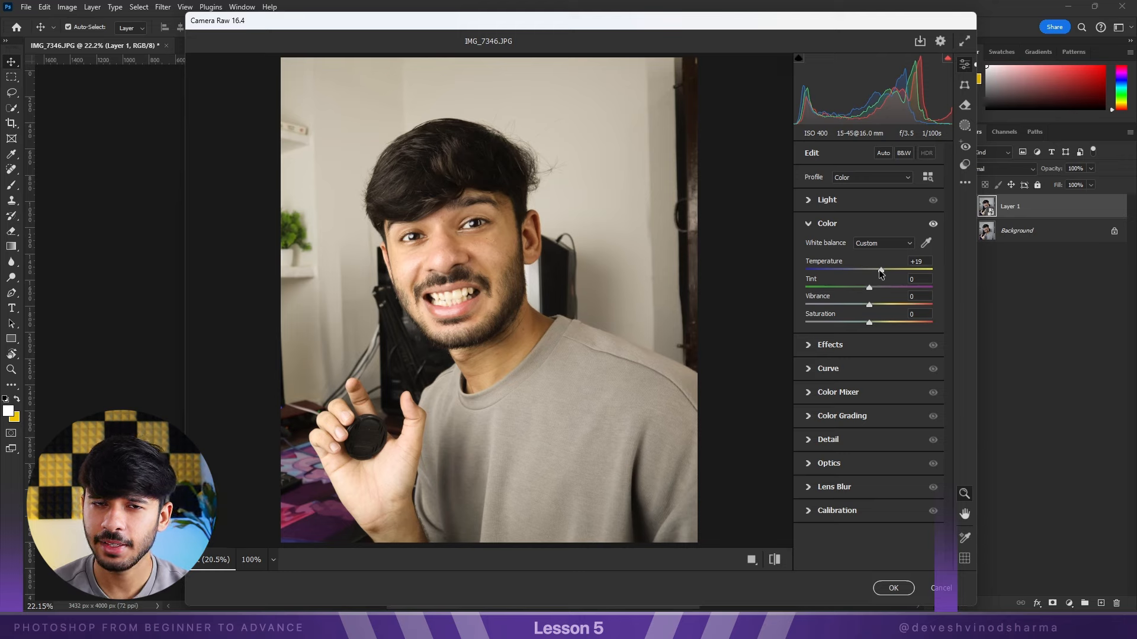
{"action": "double_click", "coordinate": [881, 270]}
{"action": "mouse_move", "coordinate": [869, 286]}
{"action": "left_mouse_down"}
{"action": "mouse_move", "coordinate": [855, 286]}
{"action": "mouse_move", "coordinate": [879, 289]}
{"action": "left_mouse_up"}
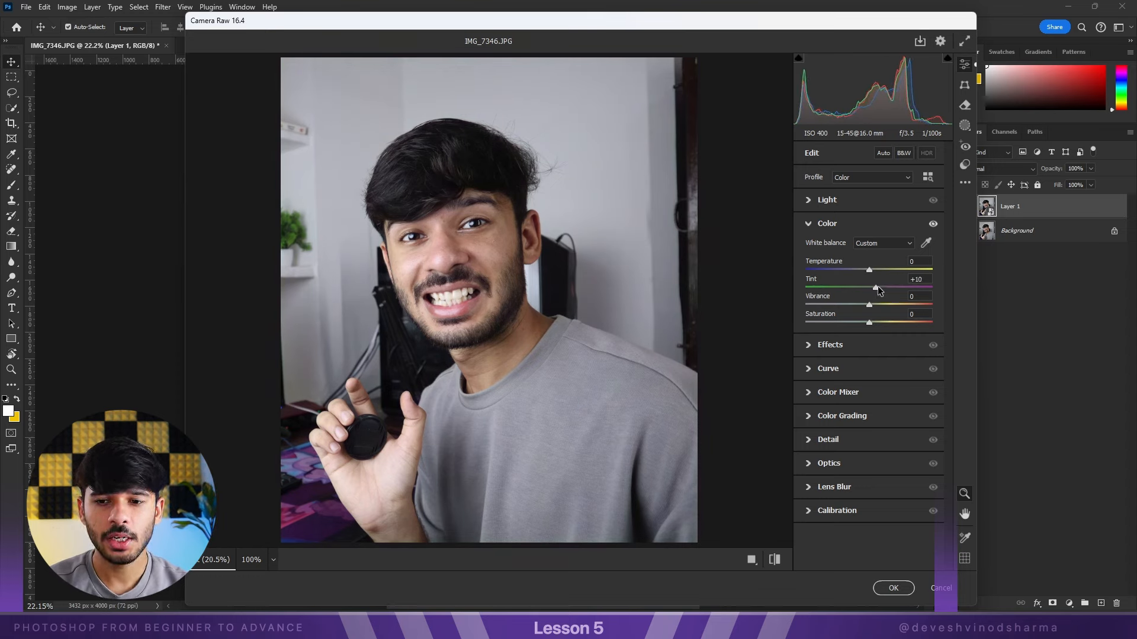
{"action": "double_click", "coordinate": [877, 287]}
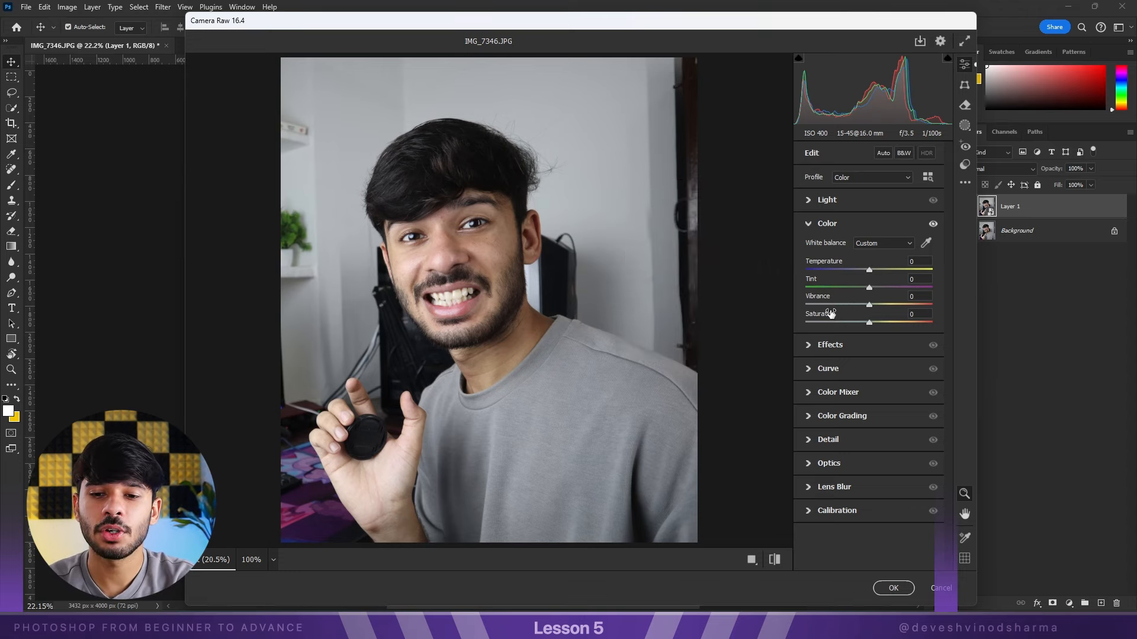
Compare Vibrance at +100 with Saturation at +100, resetting each to 0, and collapse the Color settings.
{"action": "left_click_drag", "start_coordinate": [870, 305], "coordinate": [951, 313]}
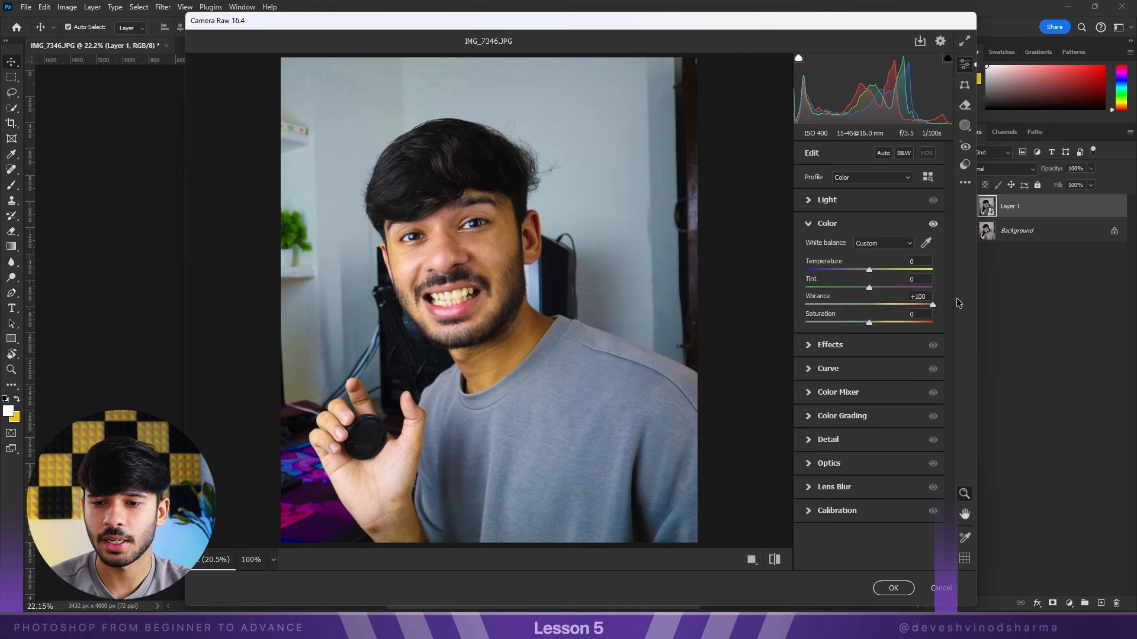
{"action": "double_click", "coordinate": [932, 305]}
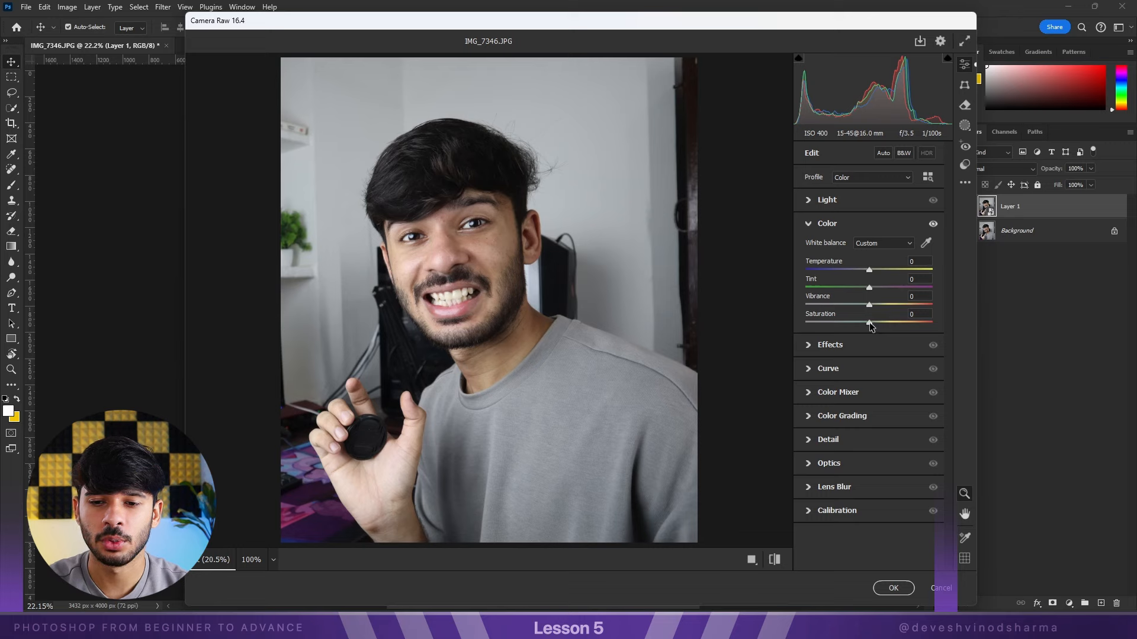
{"action": "left_click_drag", "start_coordinate": [869, 322], "coordinate": [964, 328]}
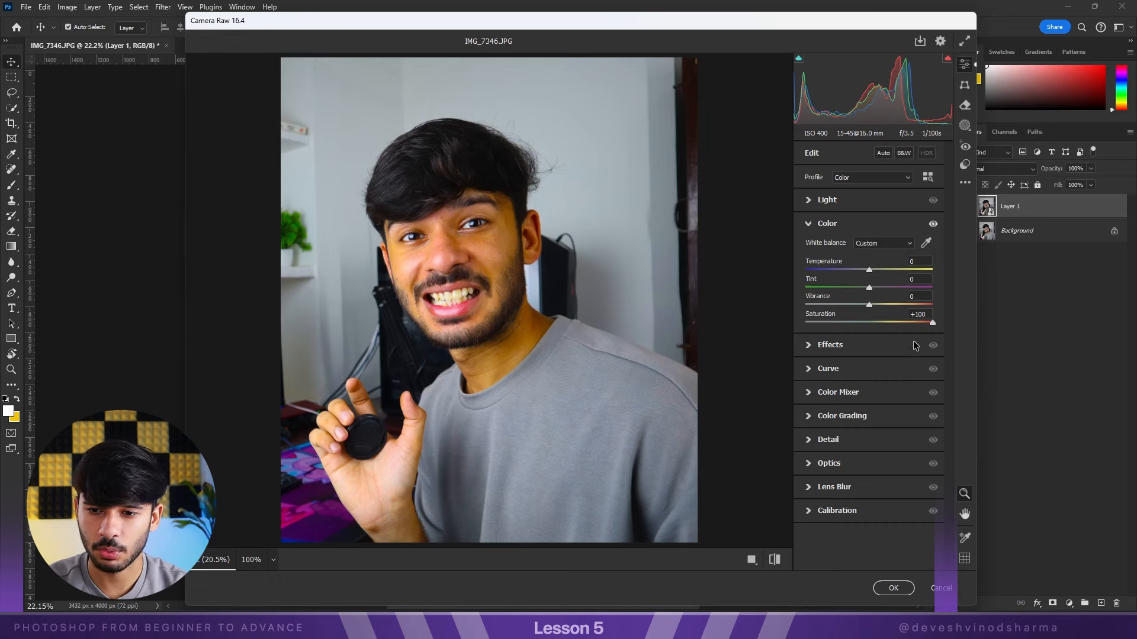
{"action": "double_click", "coordinate": [933, 322]}
{"action": "left_click_drag", "start_coordinate": [869, 305], "coordinate": [932, 305]}
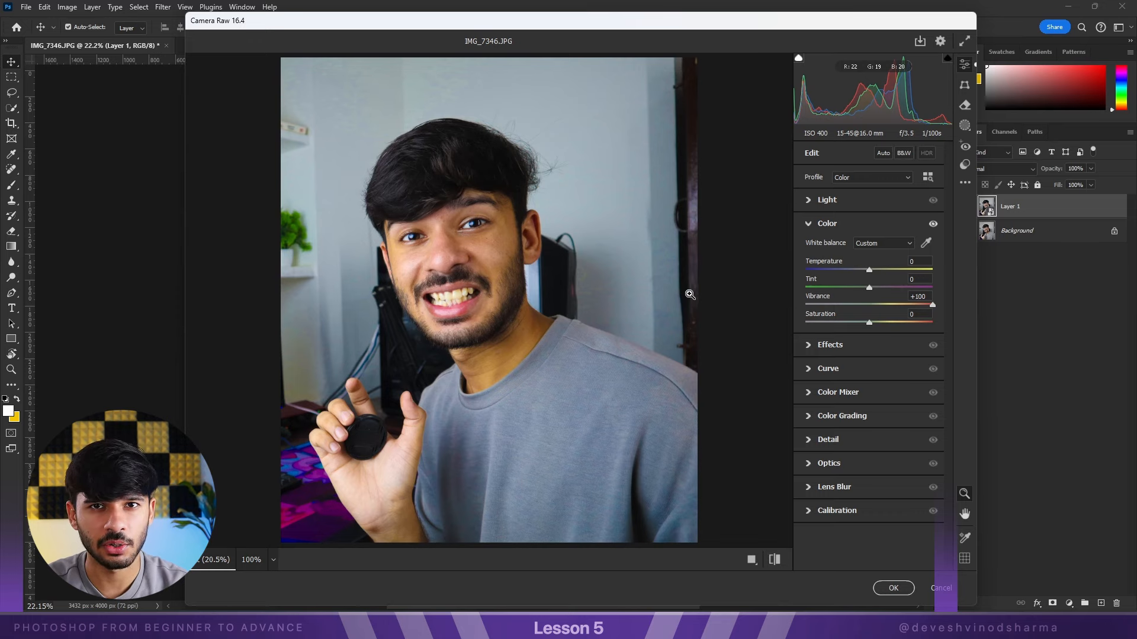
{"action": "double_click", "coordinate": [933, 304]}
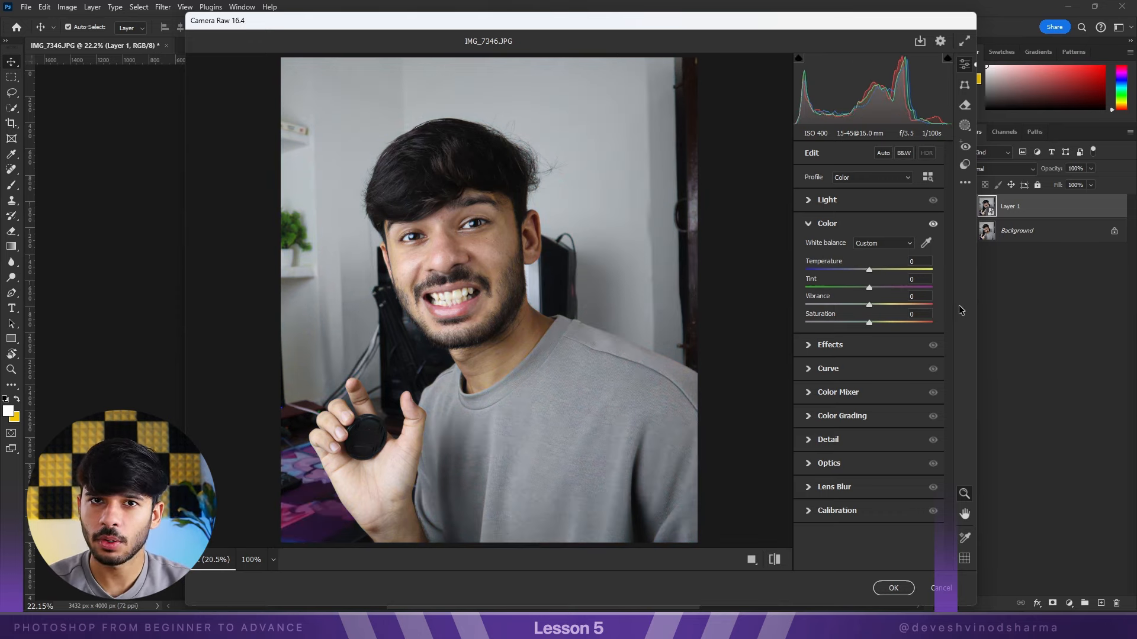
{"action": "left_click", "coordinate": [806, 225]}
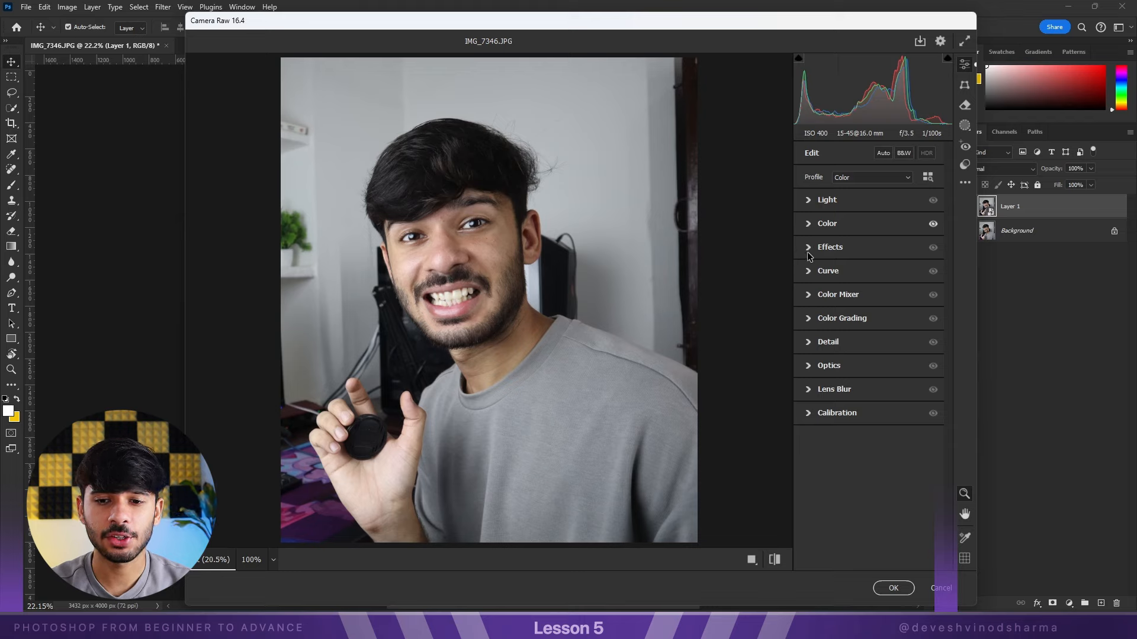
In the Effects settings, try Texture at +100 while inspecting the face, and reduce it to -40.
{"action": "left_click", "coordinate": [809, 249]}
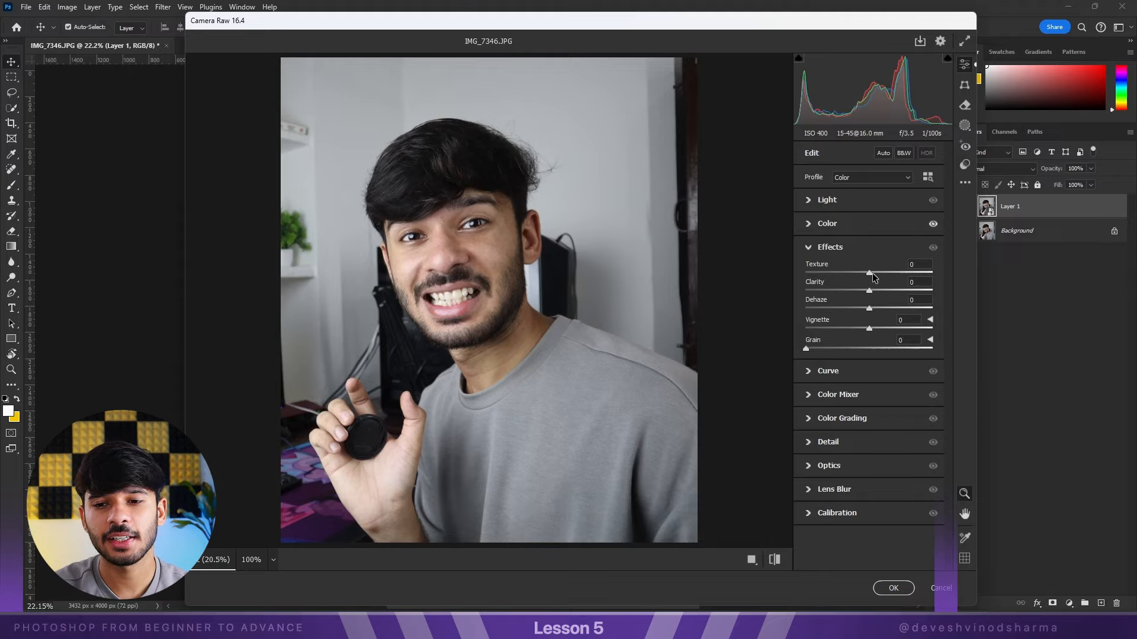
{"action": "left_click_drag", "start_coordinate": [536, 238], "coordinate": [354, 305]}
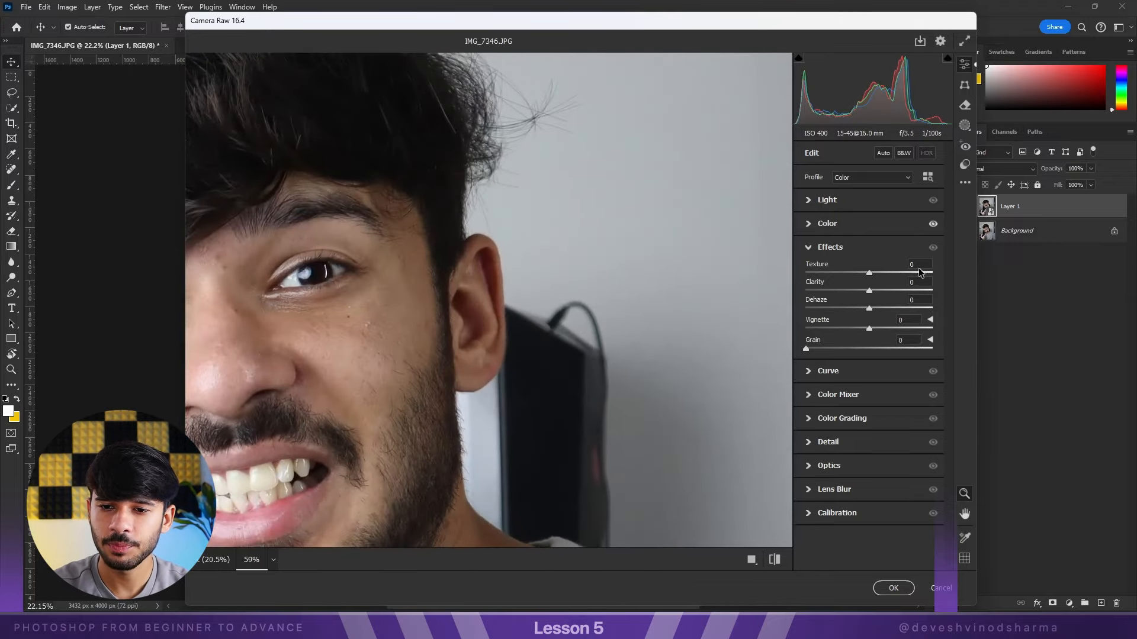
{"action": "left_click_drag", "start_coordinate": [869, 273], "coordinate": [943, 291]}
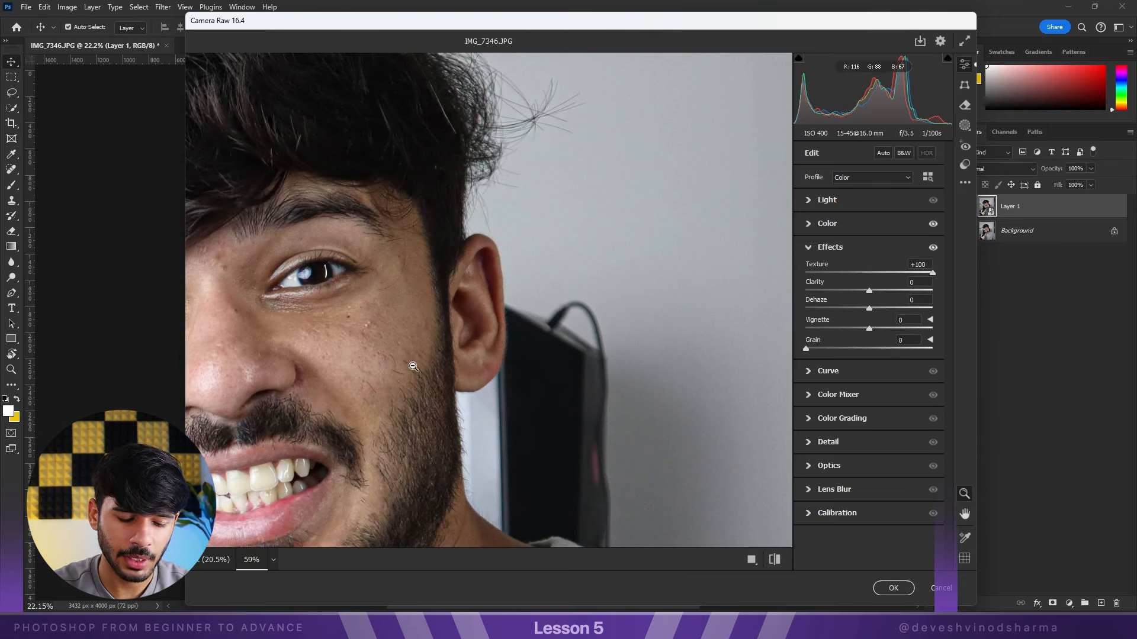
{"action": "left_click_drag", "start_coordinate": [406, 356], "coordinate": [487, 287]}
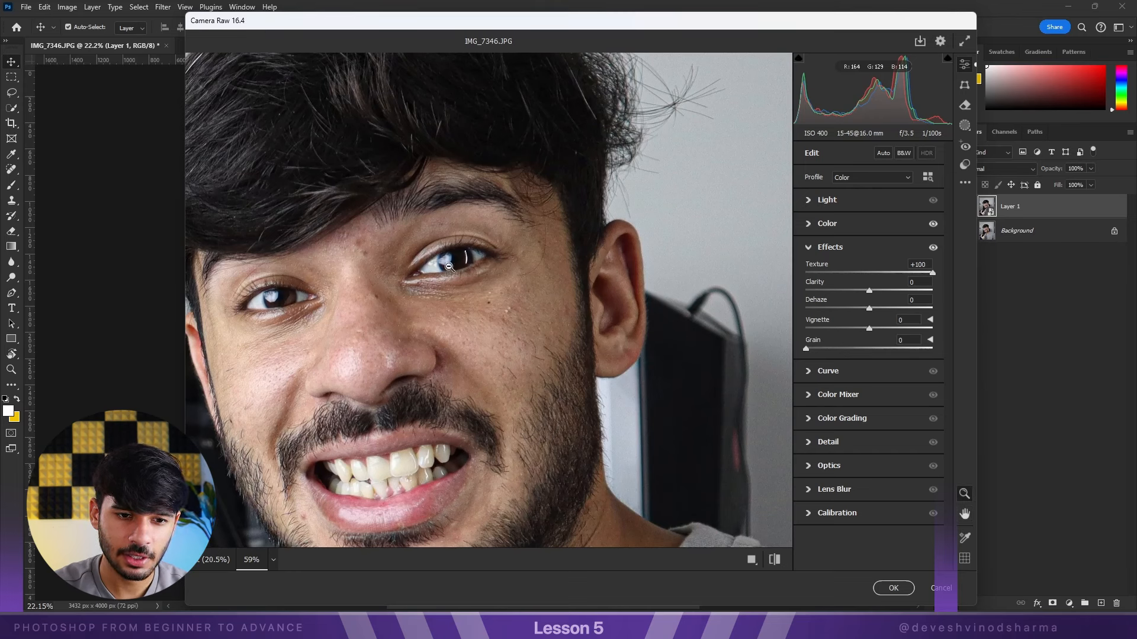
{"action": "left_click_drag", "start_coordinate": [933, 273], "coordinate": [844, 290]}
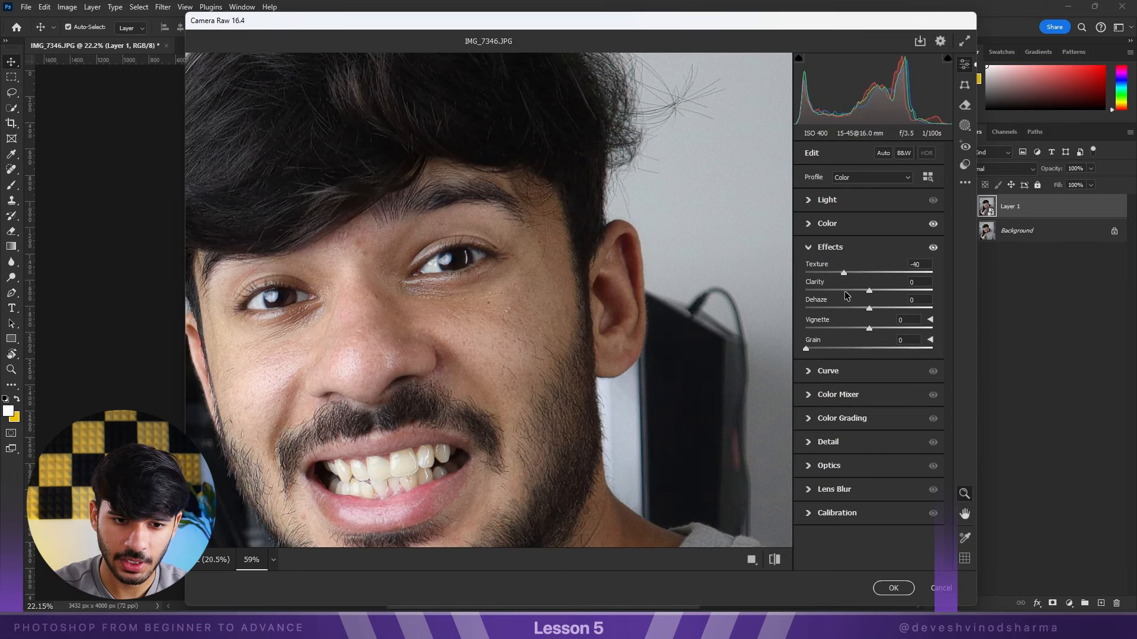
Reset Texture to 0, try it at +100 on the face, and return it to 0.
{"action": "double_click", "coordinate": [844, 273]}
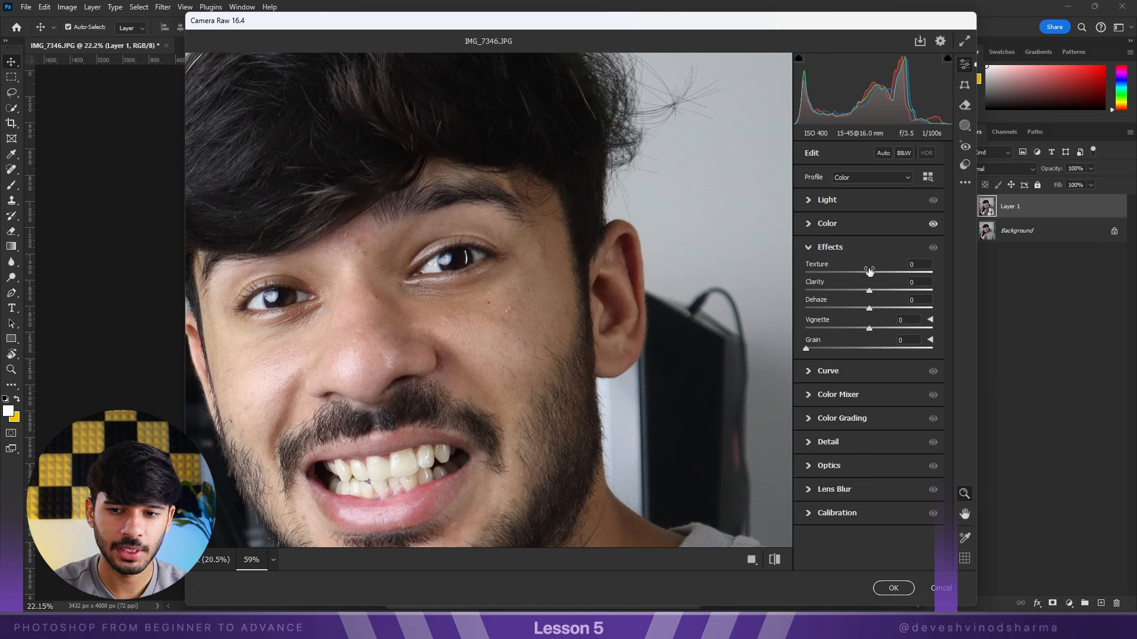
{"action": "left_click_drag", "start_coordinate": [888, 275], "coordinate": [928, 276]}
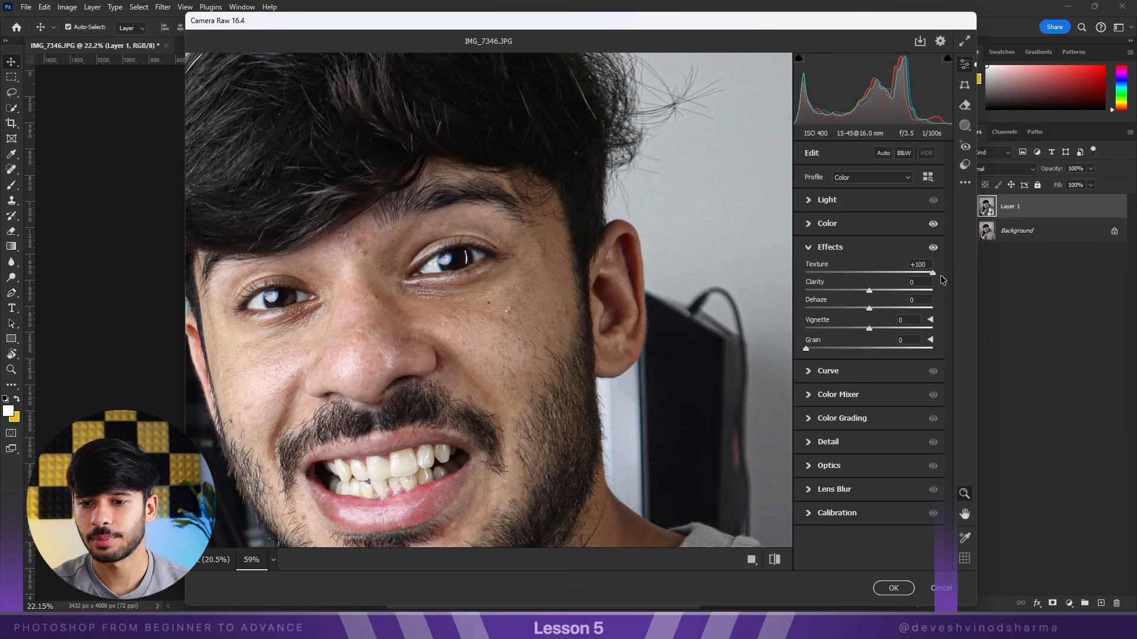
{"action": "double_click", "coordinate": [933, 273]}
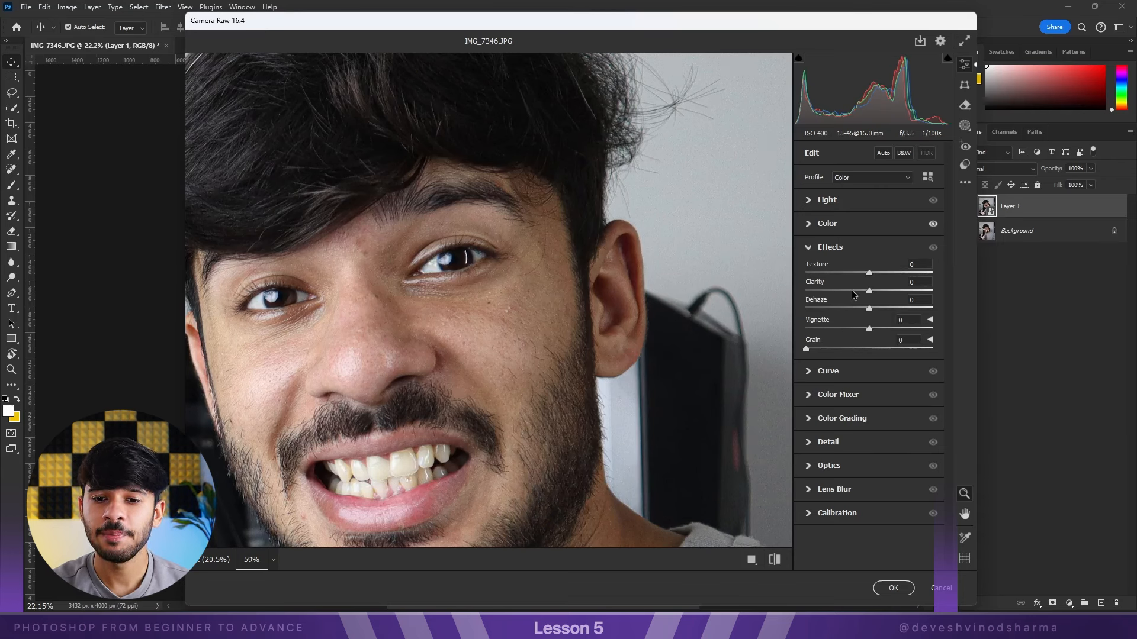
Try Clarity at +100, check its effect on the whole portrait, and reset it to 0.
{"action": "left_click_drag", "start_coordinate": [870, 294], "coordinate": [919, 294]}
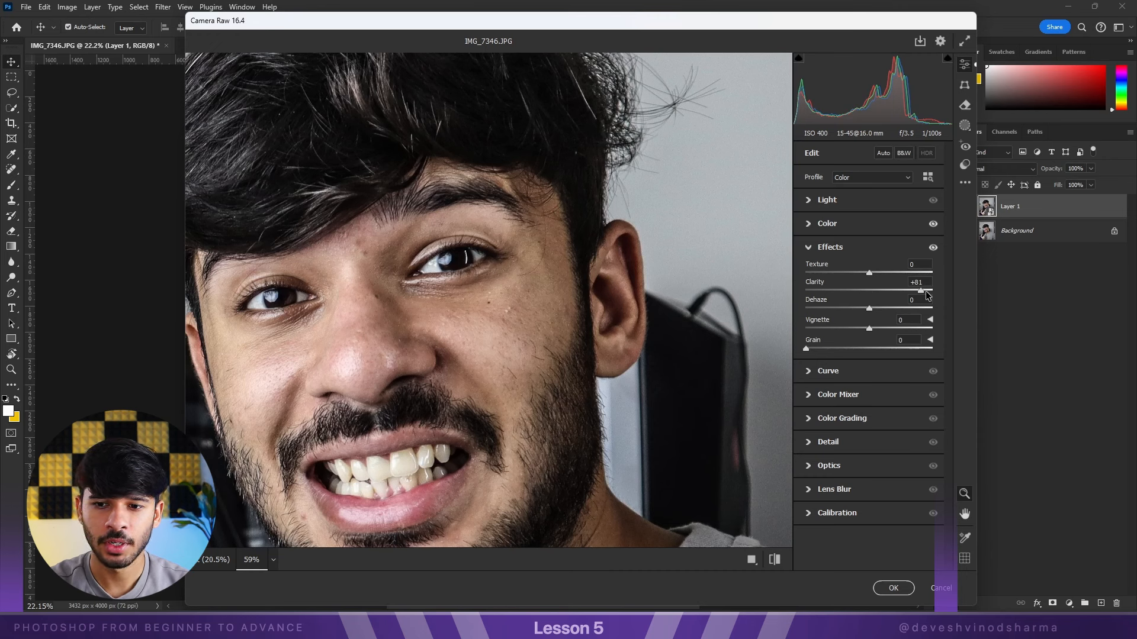
{"action": "mouse_move", "coordinate": [922, 292]}
{"action": "left_mouse_down"}
{"action": "mouse_move", "coordinate": [875, 298]}
{"action": "mouse_move", "coordinate": [933, 292]}
{"action": "left_mouse_up"}
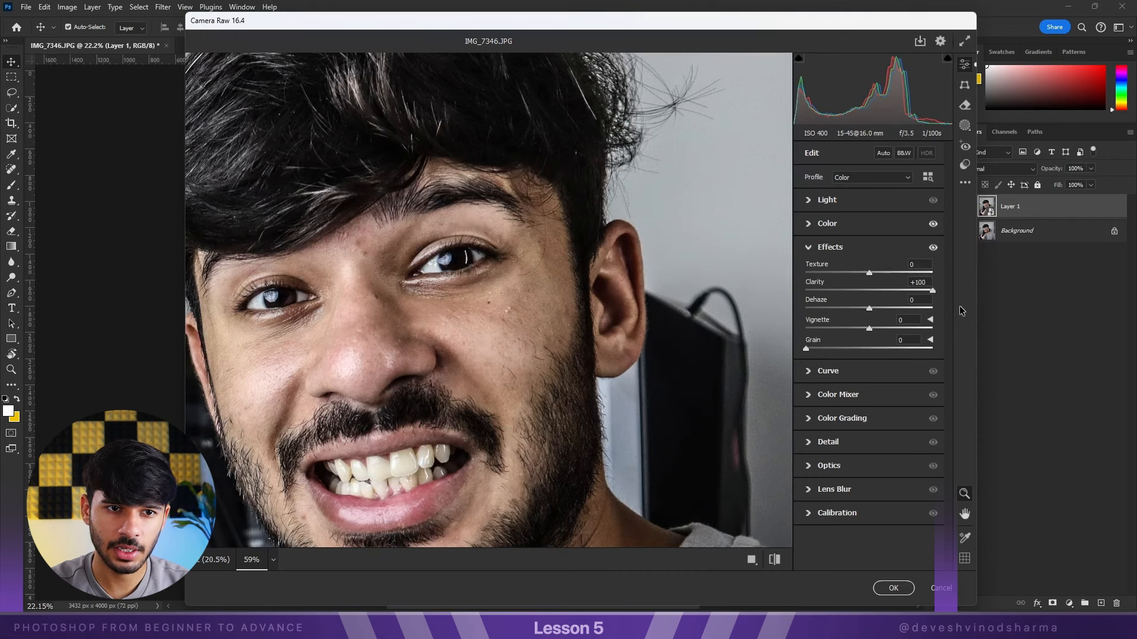
{"action": "right_click", "coordinate": [529, 160]}
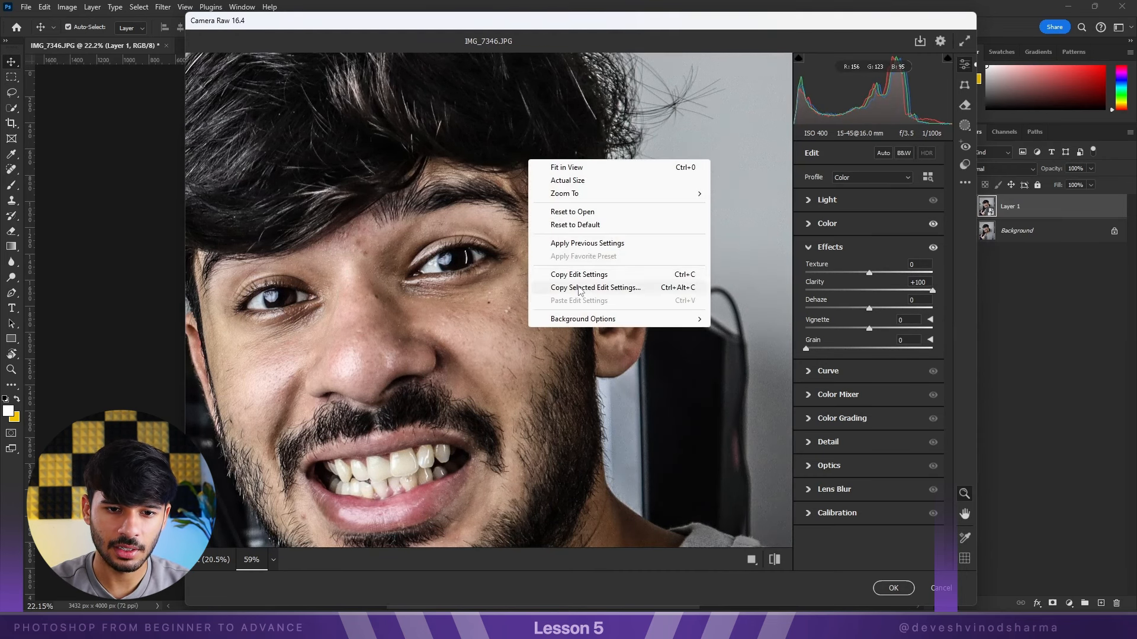
{"action": "left_click", "coordinate": [567, 168]}
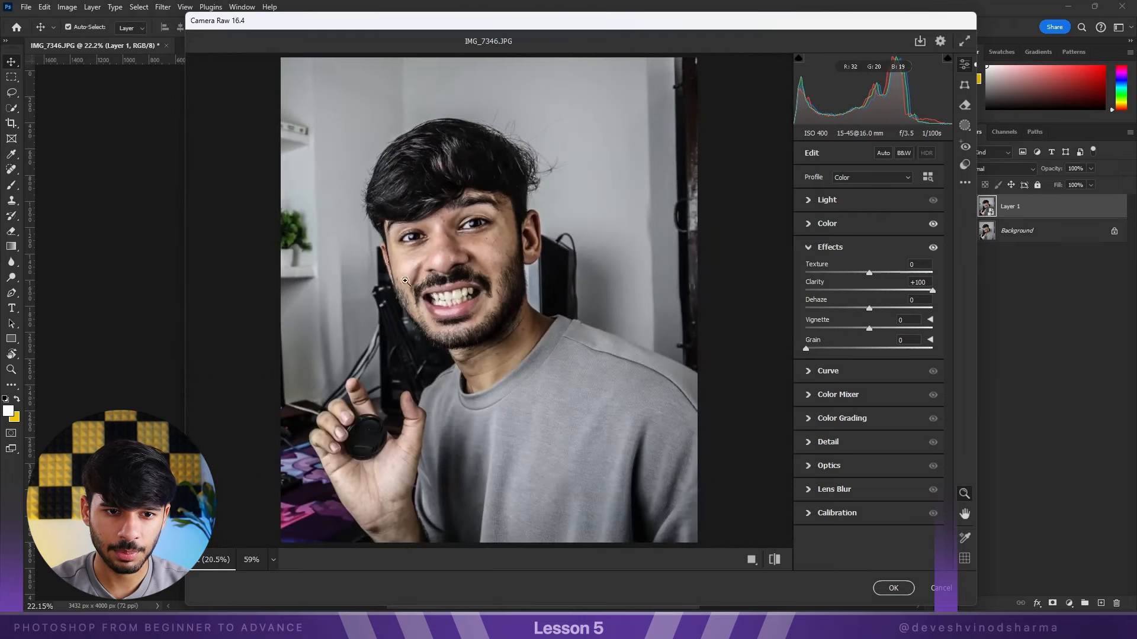
{"action": "double_click", "coordinate": [932, 290]}
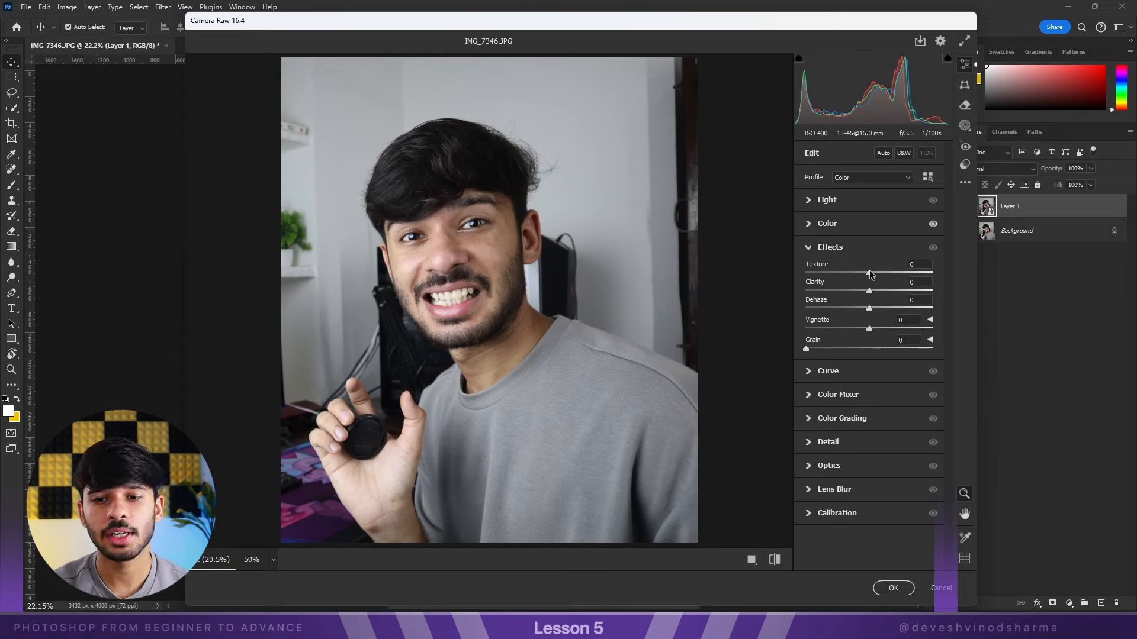
Try lowering Texture gradually to -92 with the whole portrait in view, and reset it to 0.
{"action": "left_click_drag", "start_coordinate": [869, 274], "coordinate": [862, 276]}
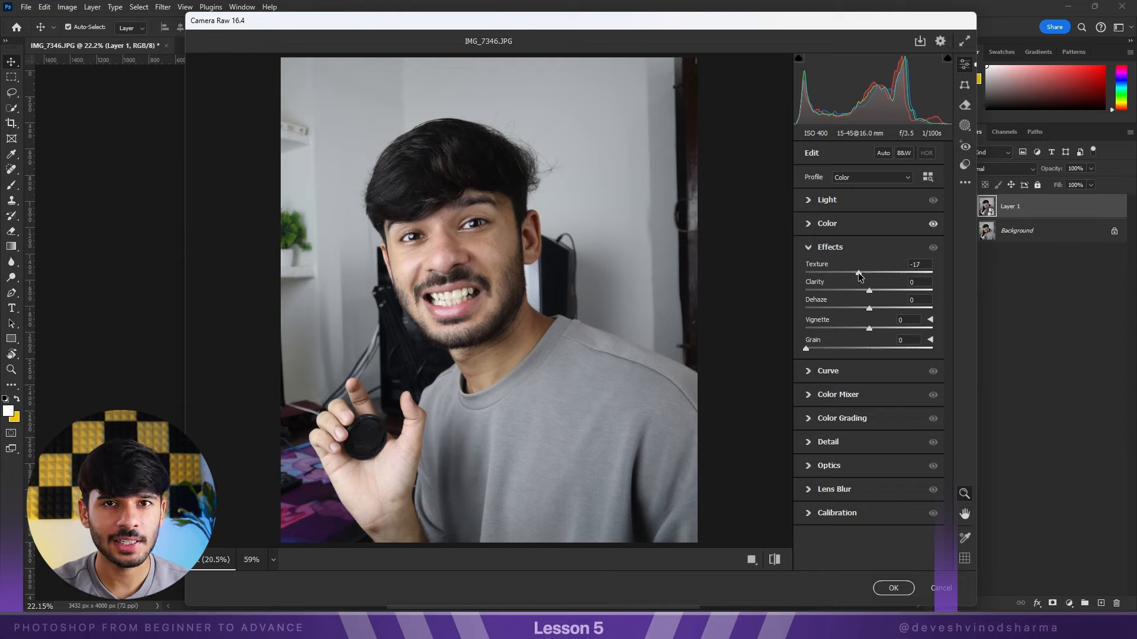
{"action": "left_click_drag", "start_coordinate": [858, 276], "coordinate": [822, 278]}
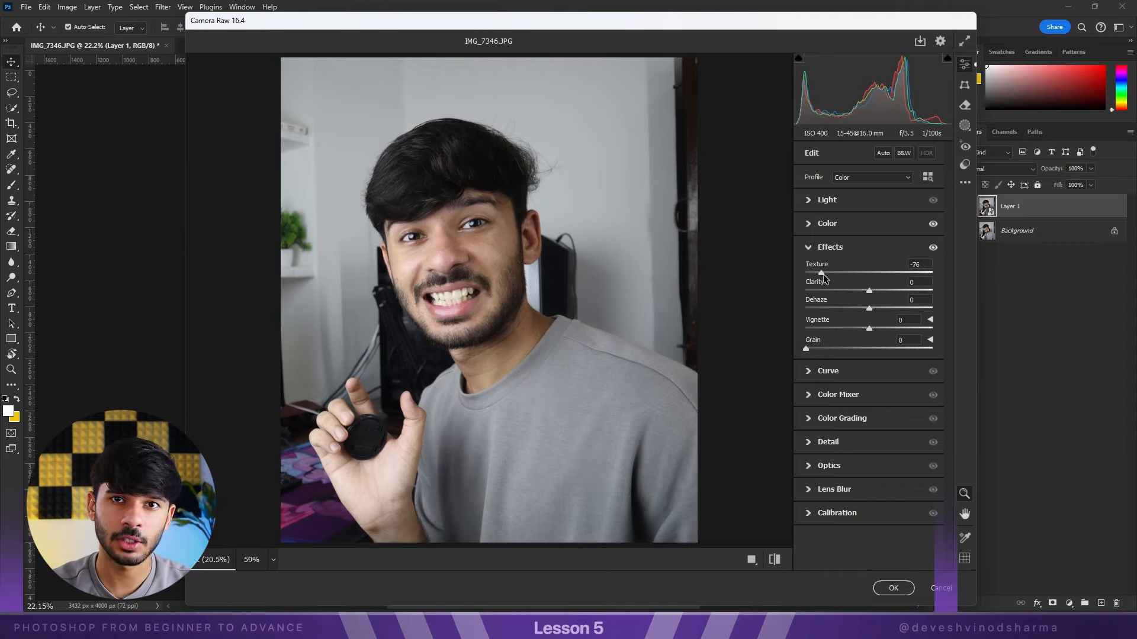
{"action": "left_click_drag", "start_coordinate": [822, 275], "coordinate": [811, 276]}
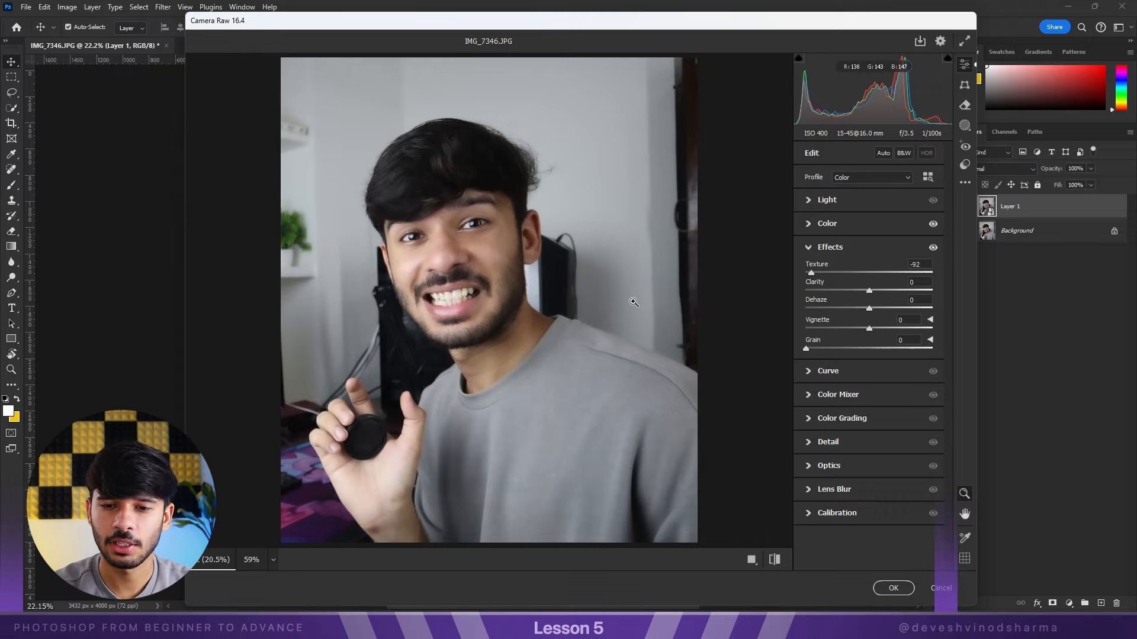
{"action": "double_click", "coordinate": [811, 273]}
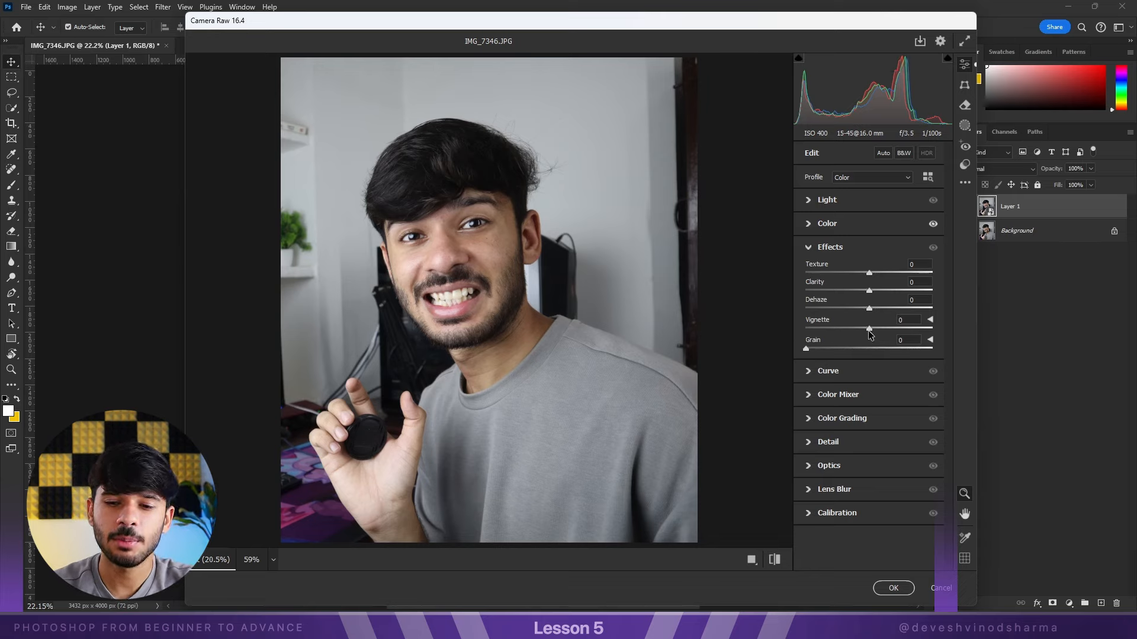
Try a light Vignette at +41 around the portrait and reset Vignette to 0.
{"action": "left_click_drag", "start_coordinate": [870, 327], "coordinate": [897, 329]}
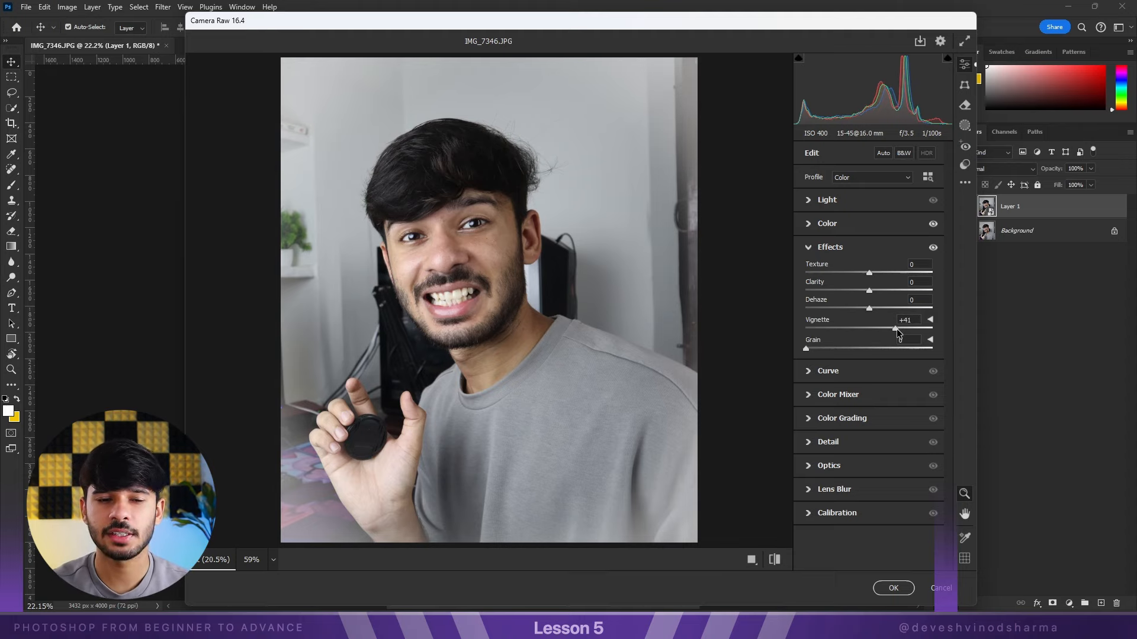
{"action": "left_click_drag", "start_coordinate": [896, 328], "coordinate": [873, 331]}
{"action": "double_click", "coordinate": [838, 330]}
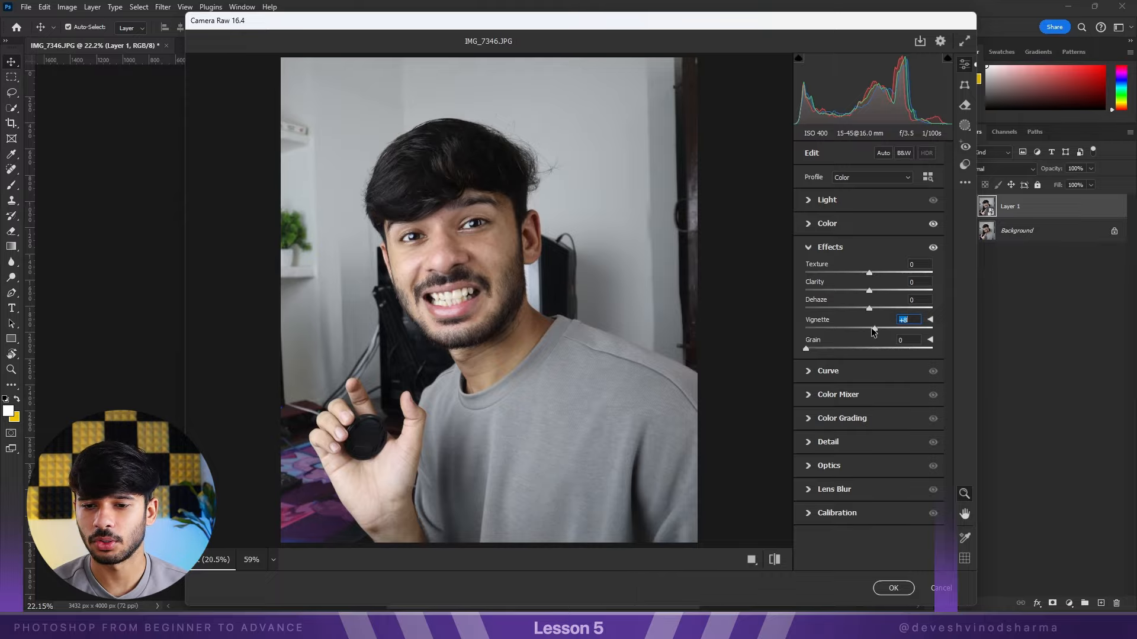
{"action": "double_click", "coordinate": [874, 330]}
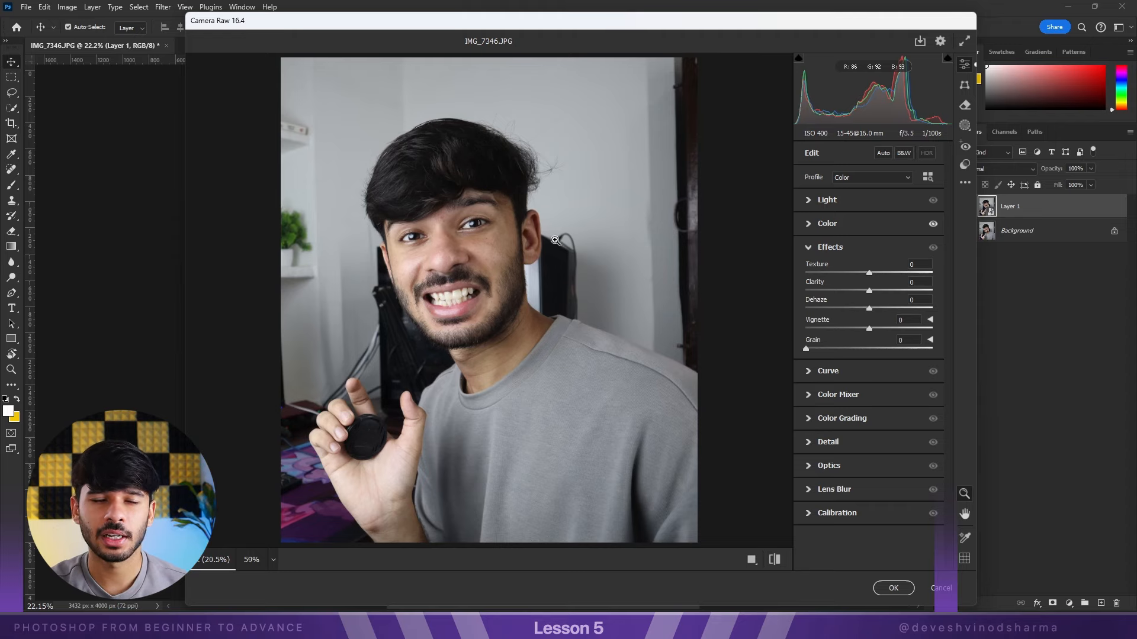
Try Grain at 58 while inspecting the ear and beard up close, and reset it to 0.
{"action": "left_click_drag", "start_coordinate": [530, 249], "coordinate": [648, 259]}
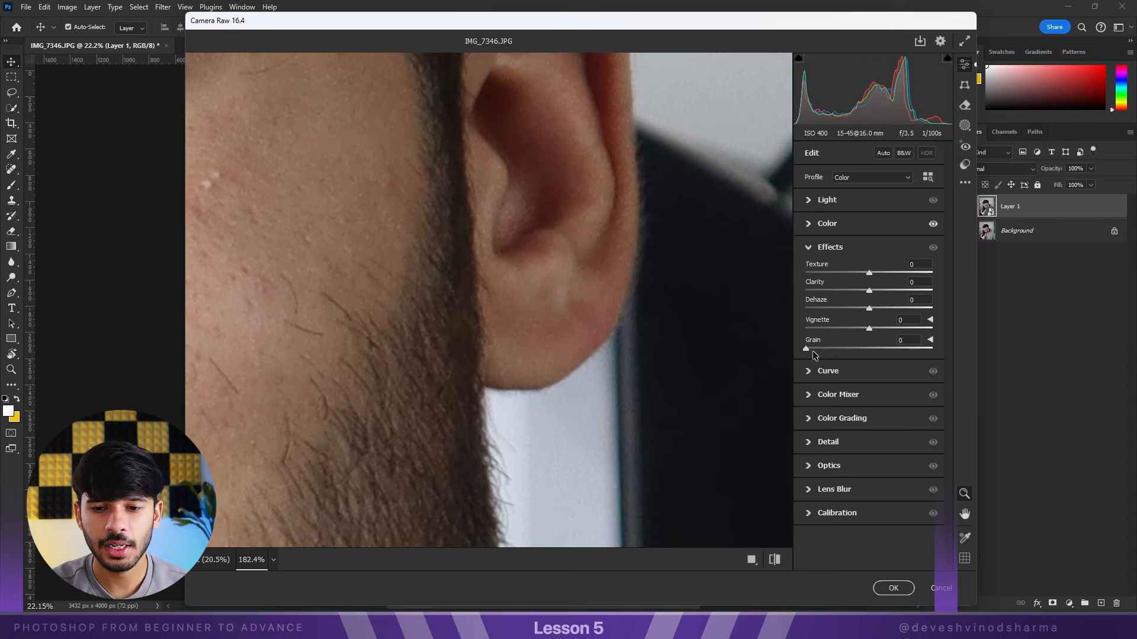
{"action": "left_click_drag", "start_coordinate": [807, 350], "coordinate": [822, 350]}
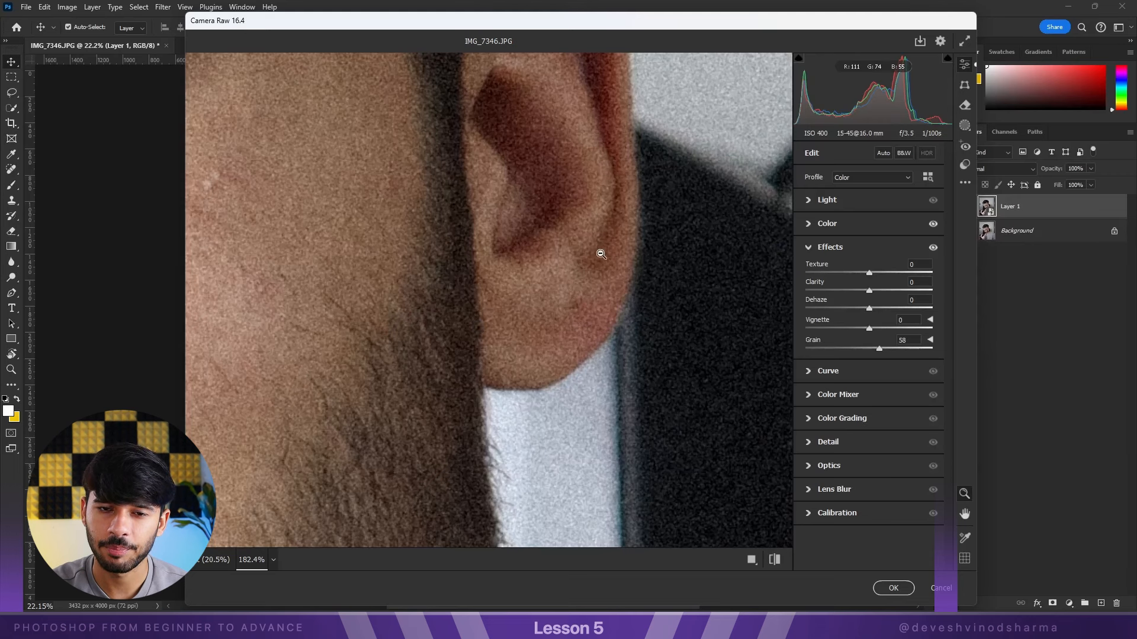
{"action": "scroll", "coordinate": [616, 260], "scroll_direction": "down", "scroll_amount": 5}
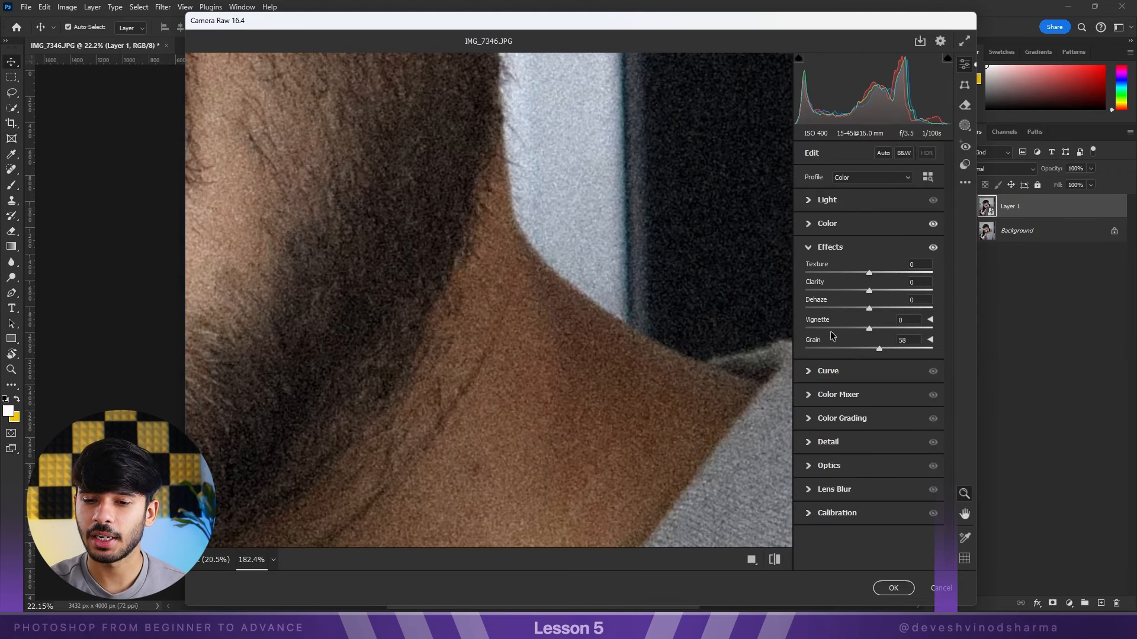
{"action": "double_click", "coordinate": [879, 349]}
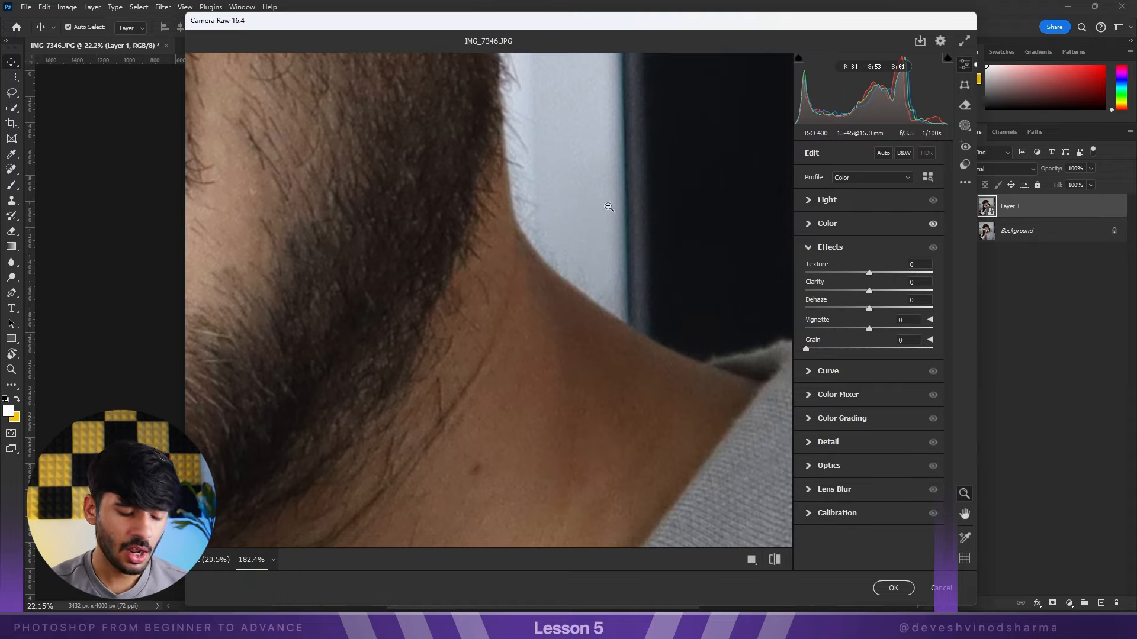
Examine the portrait preview at several magnifications, from the beard and mouth close up to the whole photo.
{"action": "scroll", "coordinate": [609, 208], "scroll_direction": "down", "scroll_amount": 5}
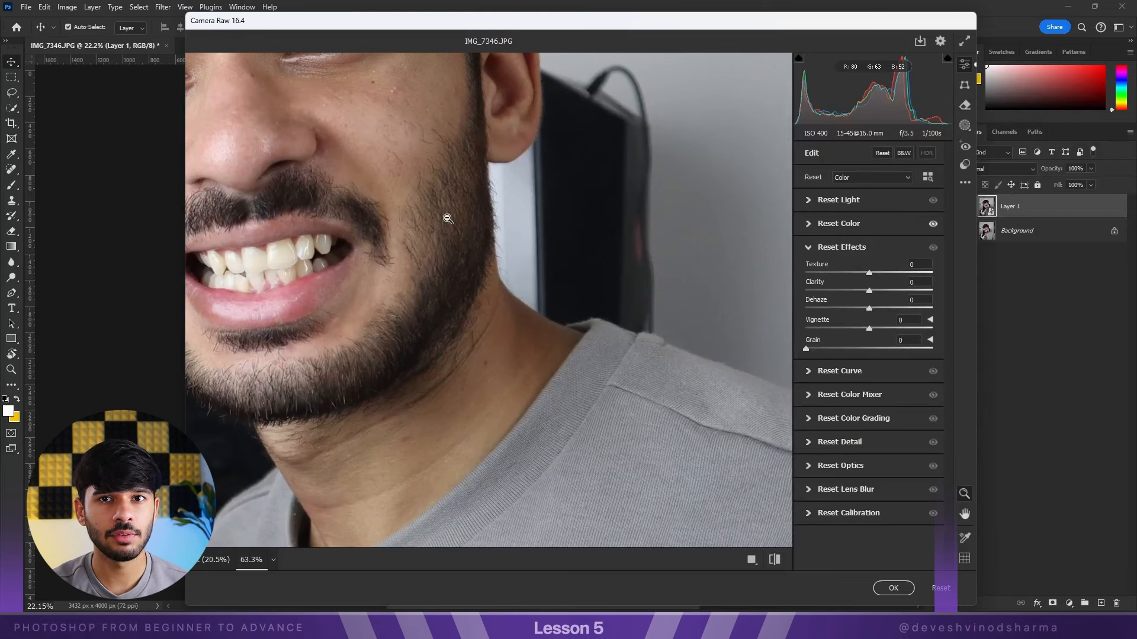
{"action": "scroll", "coordinate": [448, 220], "scroll_direction": "down", "scroll_amount": 4}
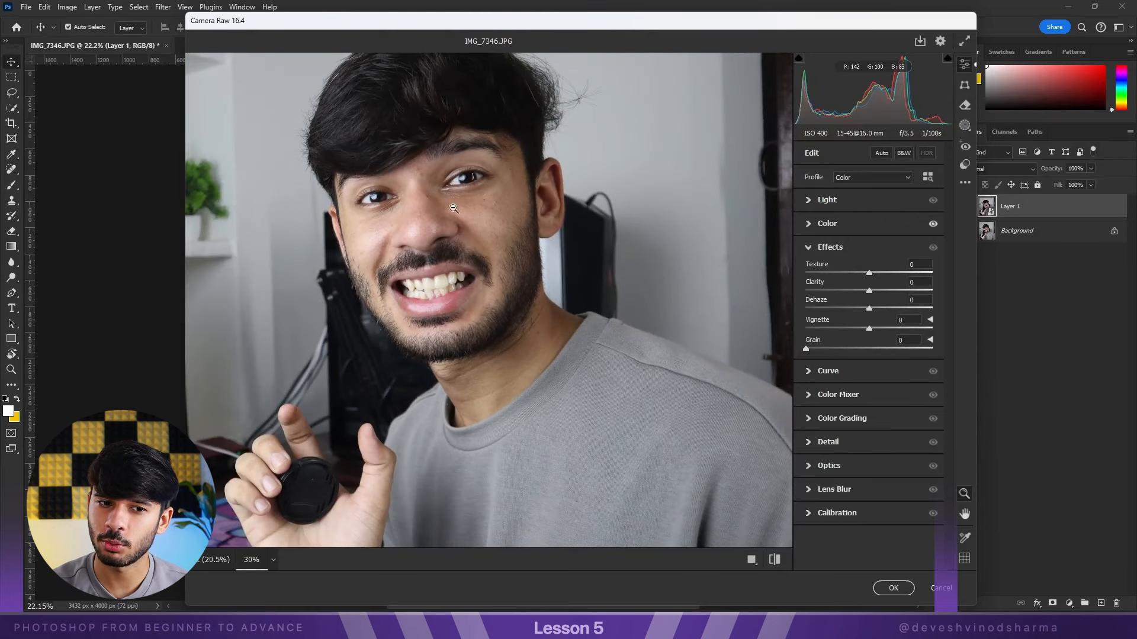
{"action": "scroll", "coordinate": [463, 194], "scroll_direction": "up", "scroll_amount": 3}
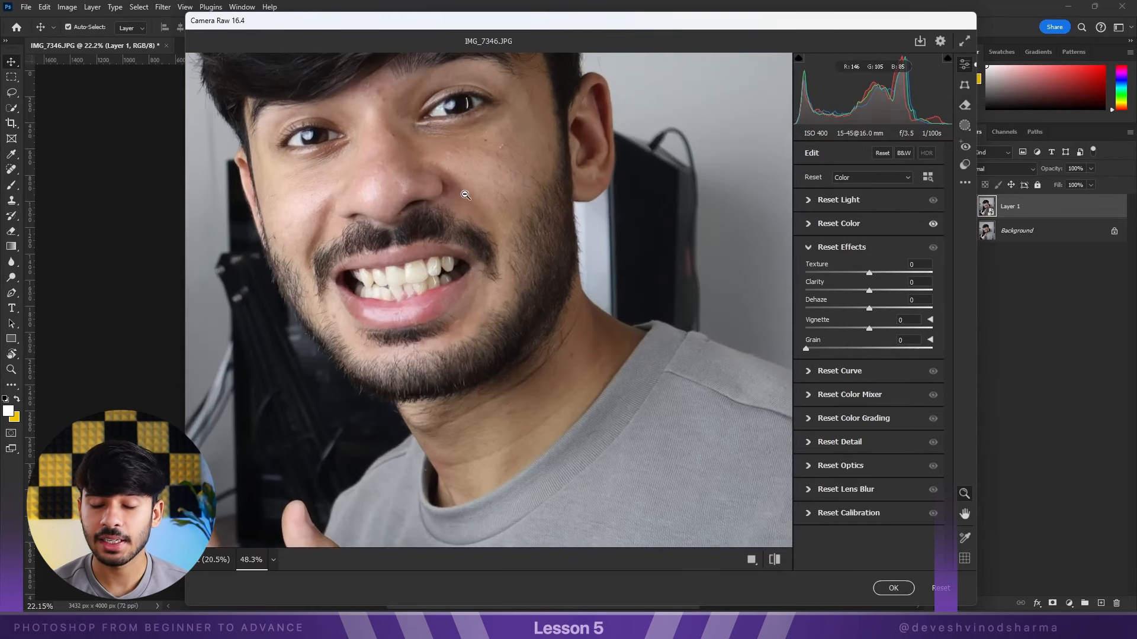
{"action": "scroll", "coordinate": [466, 195], "scroll_direction": "up", "scroll_amount": 3}
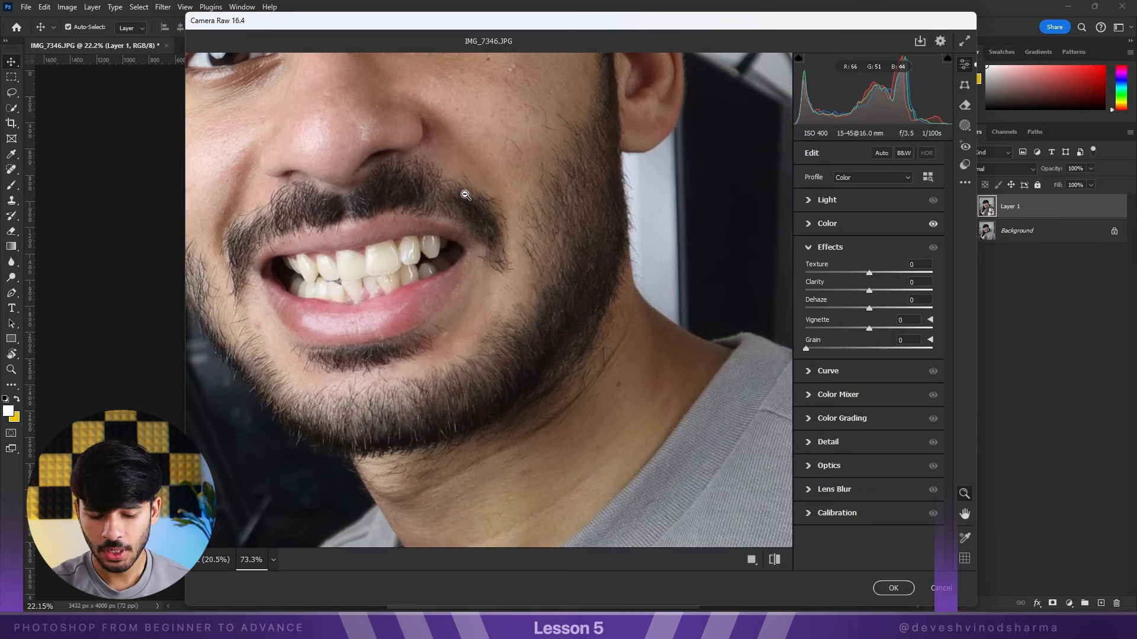
{"action": "left_click", "coordinate": [466, 195]}
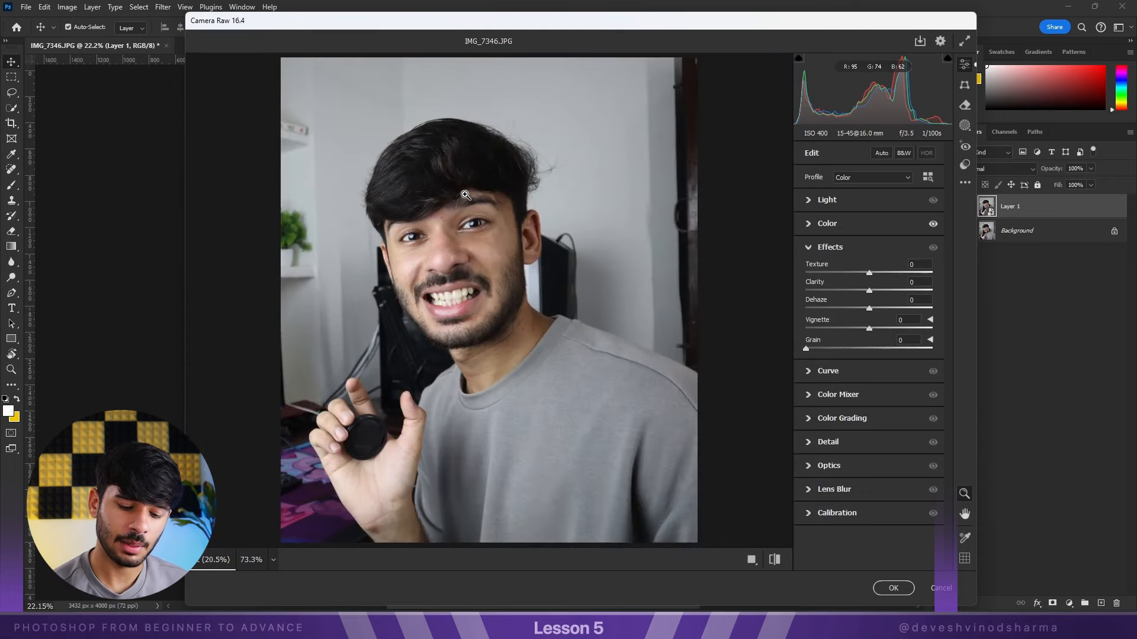
{"action": "scroll", "coordinate": [465, 195], "scroll_direction": "down", "scroll_amount": 5}
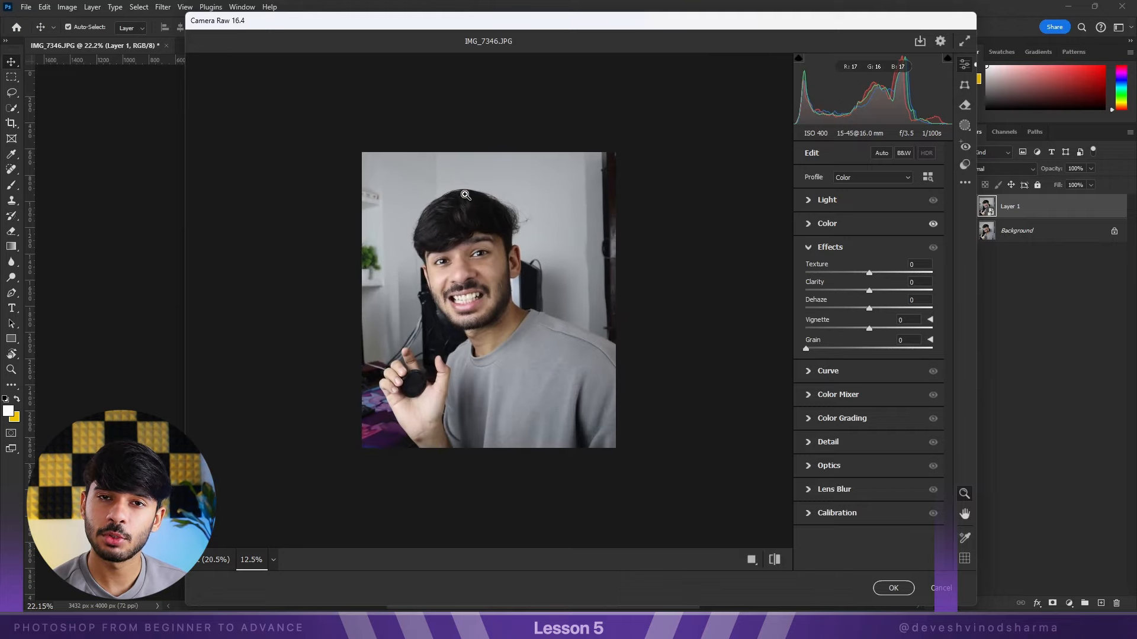
{"action": "left_click", "coordinate": [465, 194]}
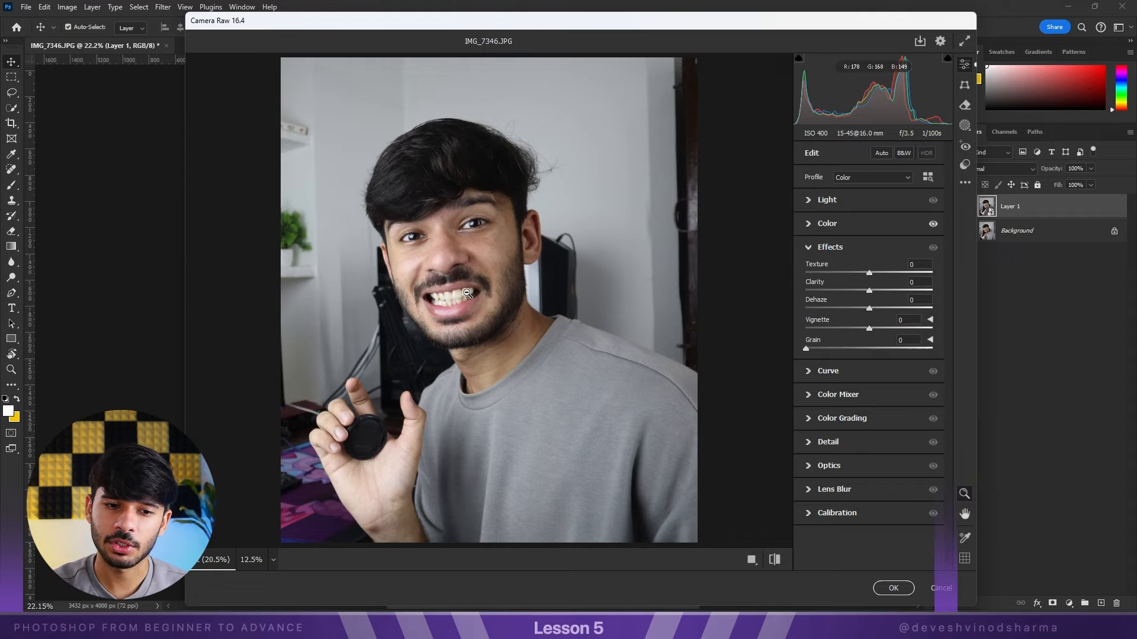
{"action": "mouse_move", "coordinate": [467, 293]}
{"action": "left_mouse_down"}
{"action": "mouse_move", "coordinate": [555, 302]}
{"action": "mouse_move", "coordinate": [467, 310]}
{"action": "left_mouse_up"}
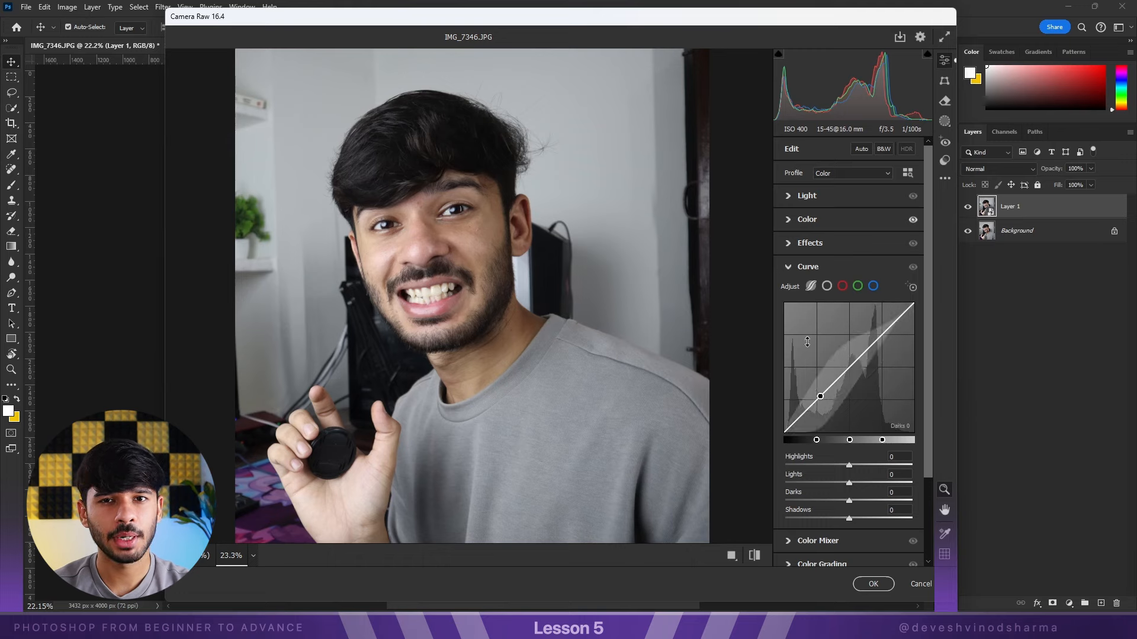
Collapse the Curve settings and expand the Color Mixer settings.
{"action": "left_click", "coordinate": [788, 267]}
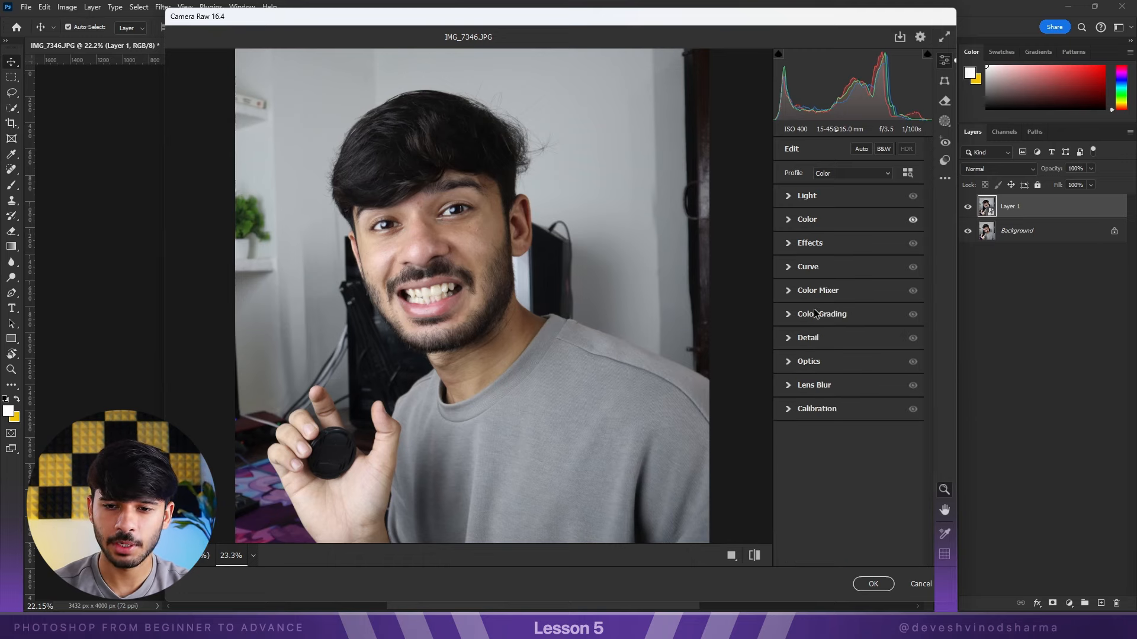
{"action": "left_click", "coordinate": [787, 293]}
{"action": "scroll", "coordinate": [848, 356], "scroll_direction": "down", "scroll_amount": 1}
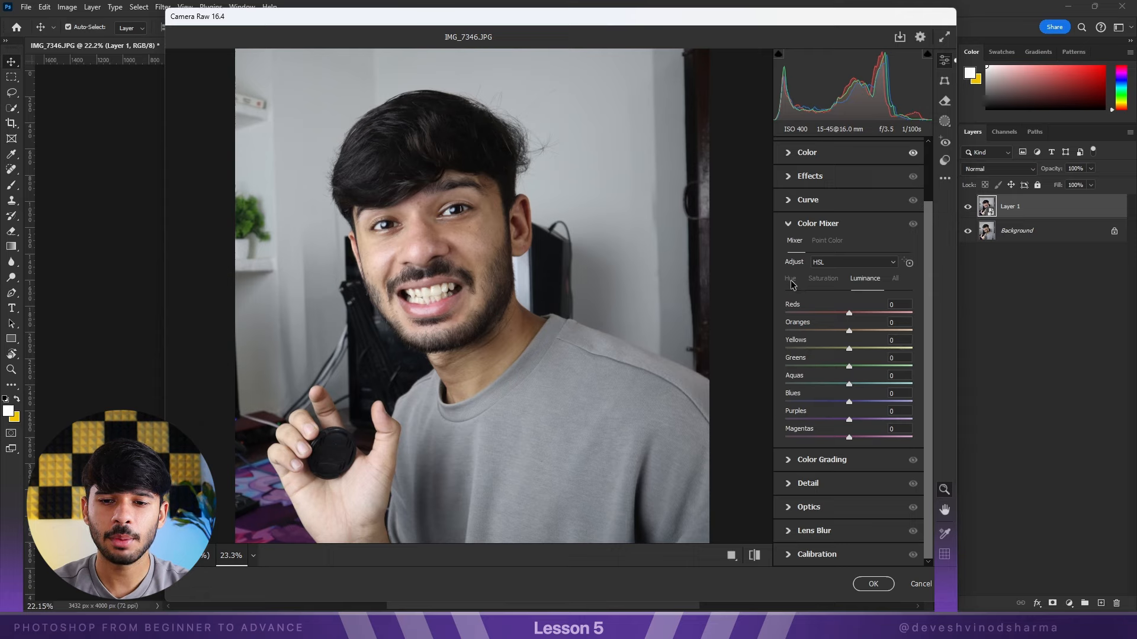
Review the Hue, Saturation and Luminance color ranges of the HSL mixer, ending on Hue.
{"action": "left_click", "coordinate": [825, 280]}
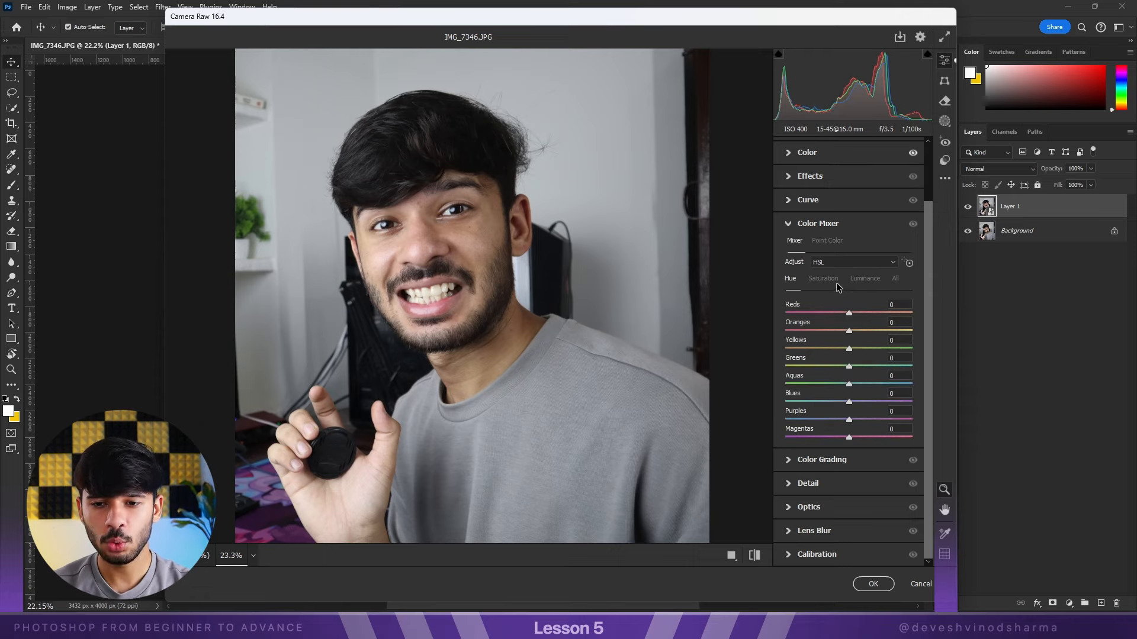
{"action": "left_click", "coordinate": [863, 282]}
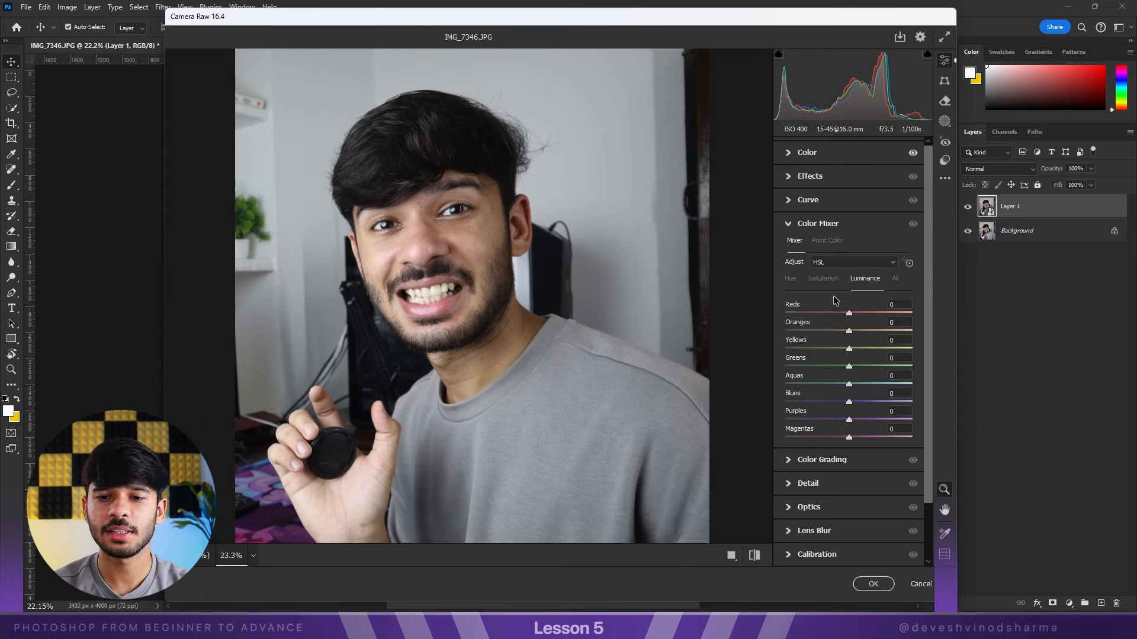
{"action": "left_click", "coordinate": [790, 279]}
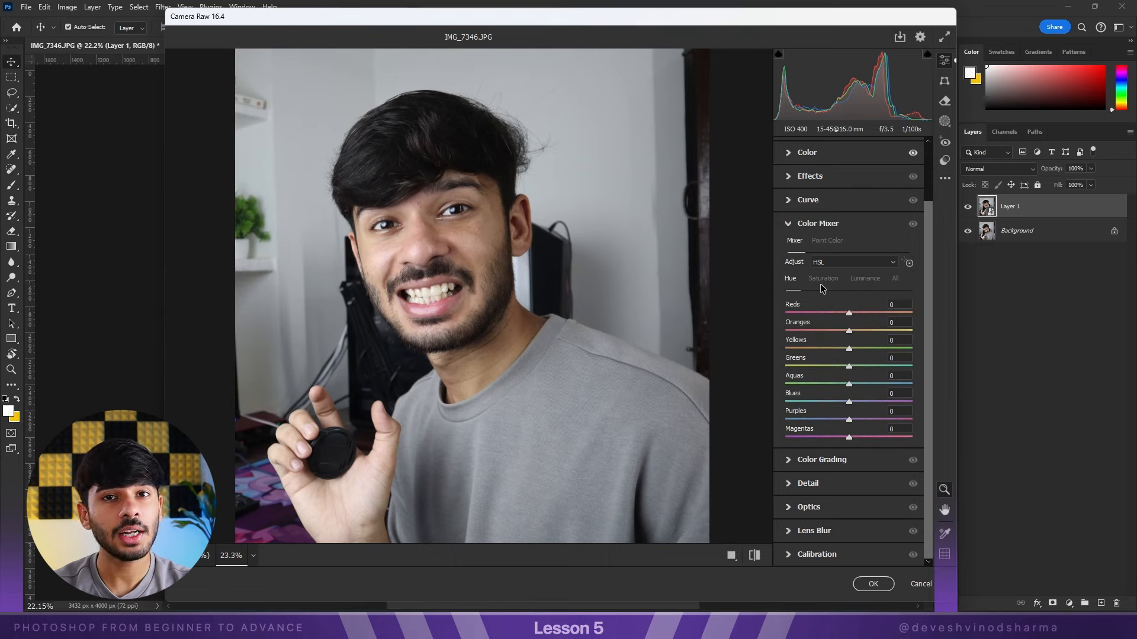
{"action": "left_click", "coordinate": [829, 282]}
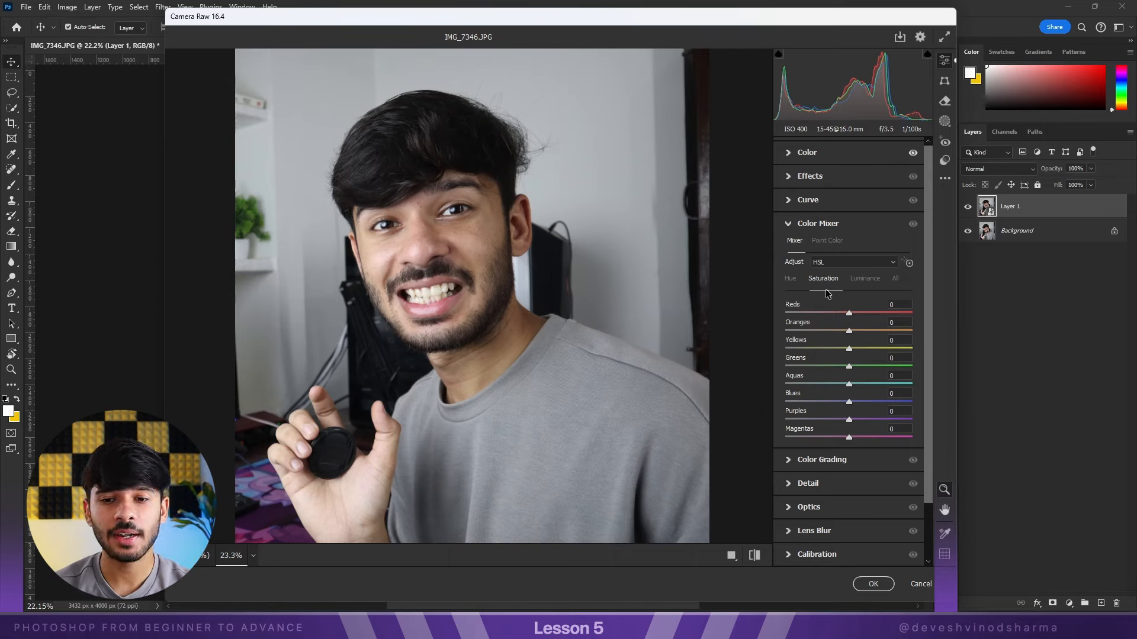
{"action": "left_click", "coordinate": [865, 279]}
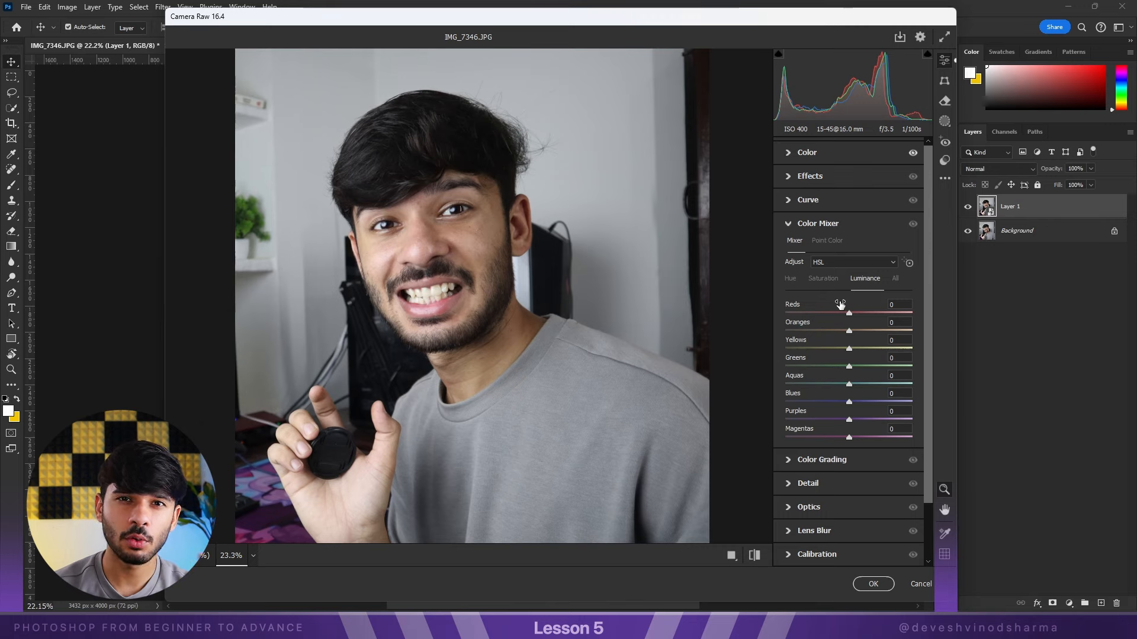
{"action": "left_click", "coordinate": [790, 278]}
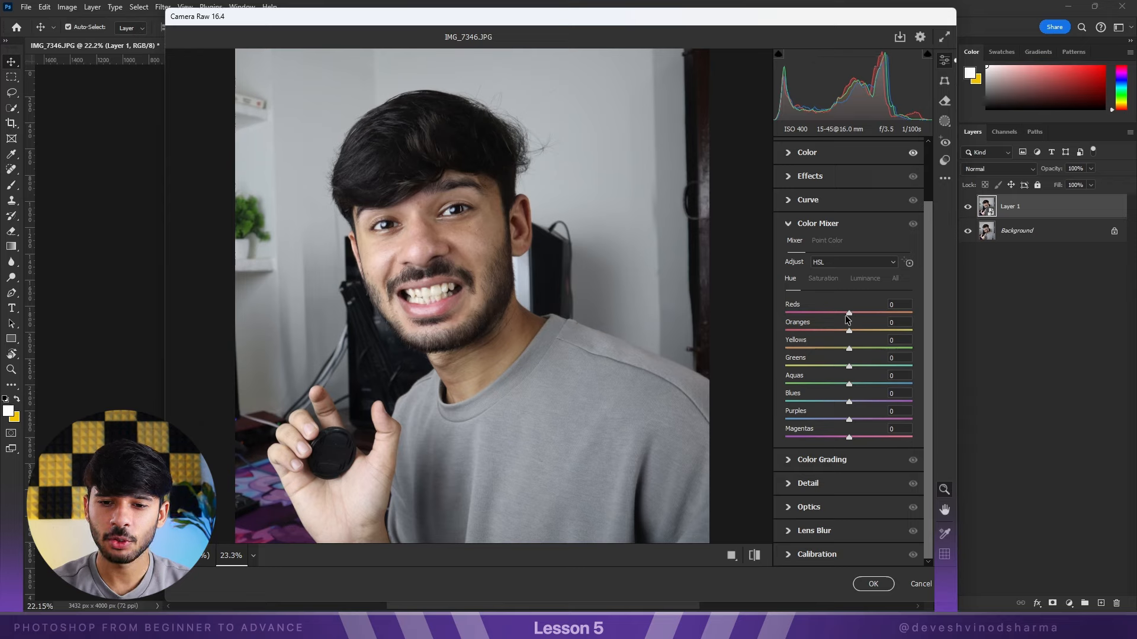
Try the Reds hue at -100 in the HSL mixer, reset it, and set it to -2.
{"action": "left_click_drag", "start_coordinate": [849, 313], "coordinate": [779, 335]}
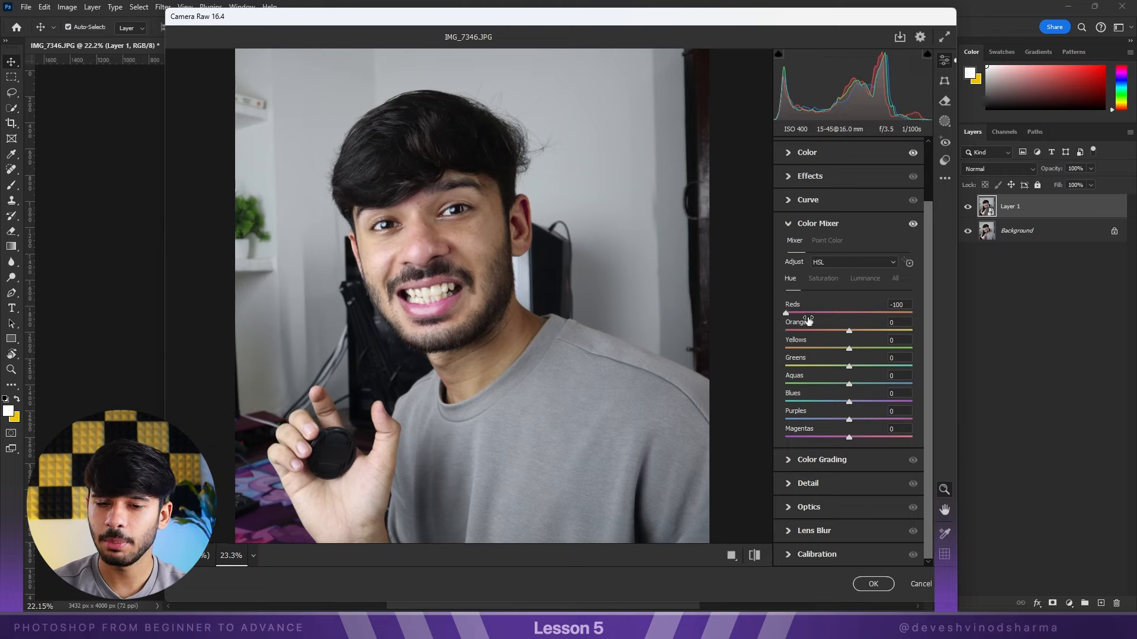
{"action": "double_click", "coordinate": [795, 316]}
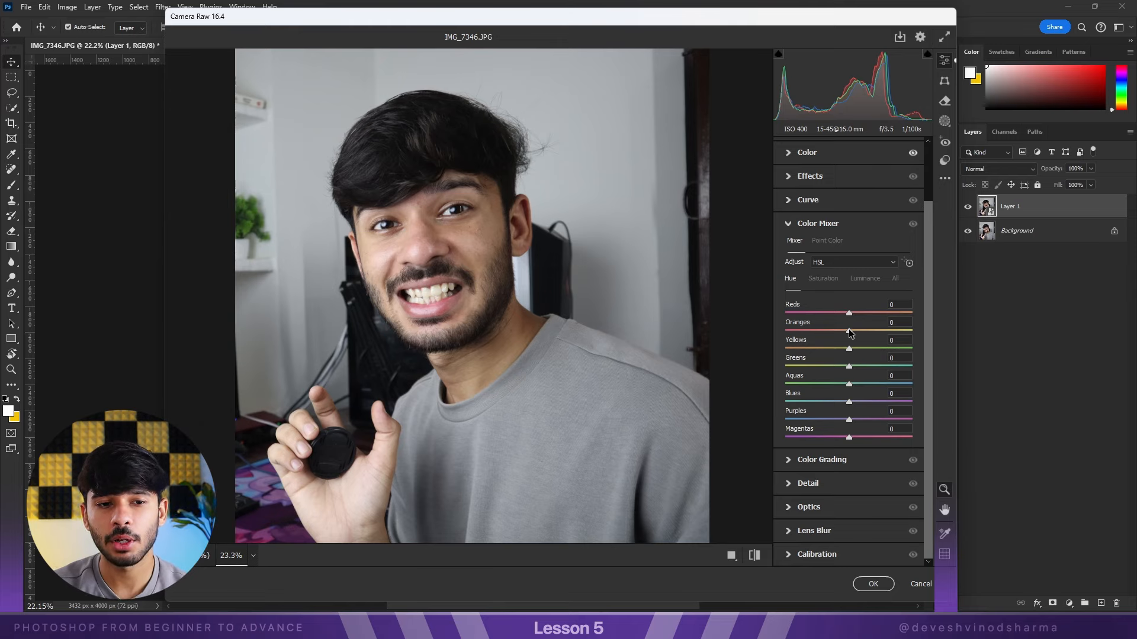
{"action": "mouse_move", "coordinate": [848, 331]}
{"action": "left_mouse_down"}
{"action": "mouse_move", "coordinate": [785, 335]}
{"action": "mouse_move", "coordinate": [864, 349]}
{"action": "mouse_move", "coordinate": [818, 354]}
{"action": "mouse_move", "coordinate": [901, 362]}
{"action": "mouse_move", "coordinate": [811, 369]}
{"action": "mouse_move", "coordinate": [848, 369]}
{"action": "mouse_move", "coordinate": [849, 335]}
{"action": "mouse_move", "coordinate": [838, 348]}
{"action": "mouse_move", "coordinate": [787, 348]}
{"action": "mouse_move", "coordinate": [849, 354]}
{"action": "left_mouse_up"}
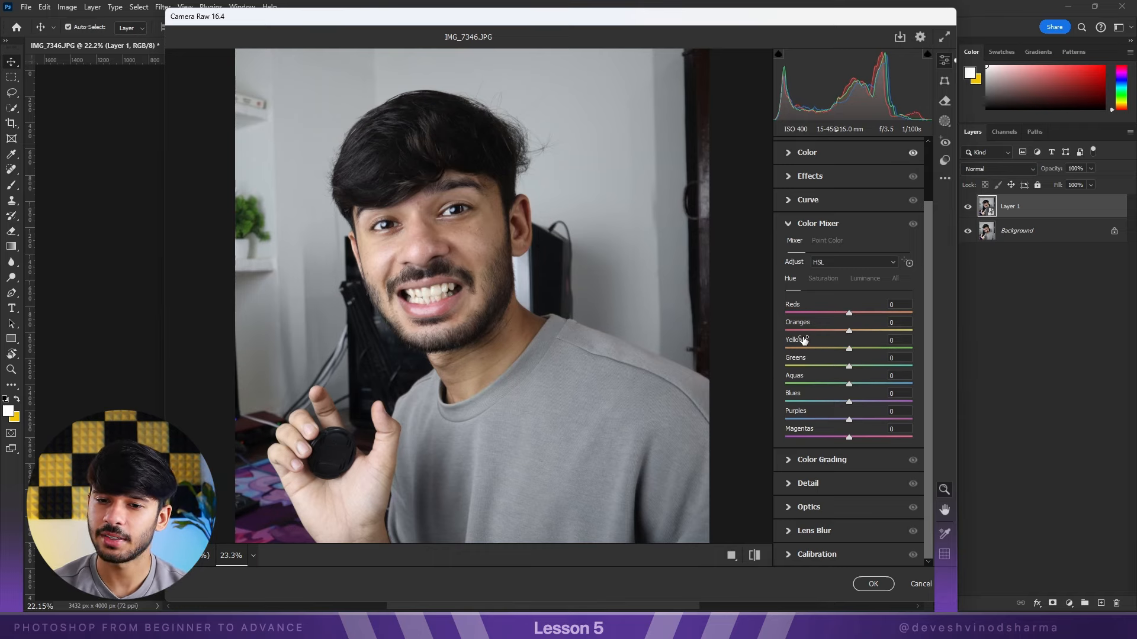
{"action": "left_click_drag", "start_coordinate": [851, 314], "coordinate": [848, 314]}
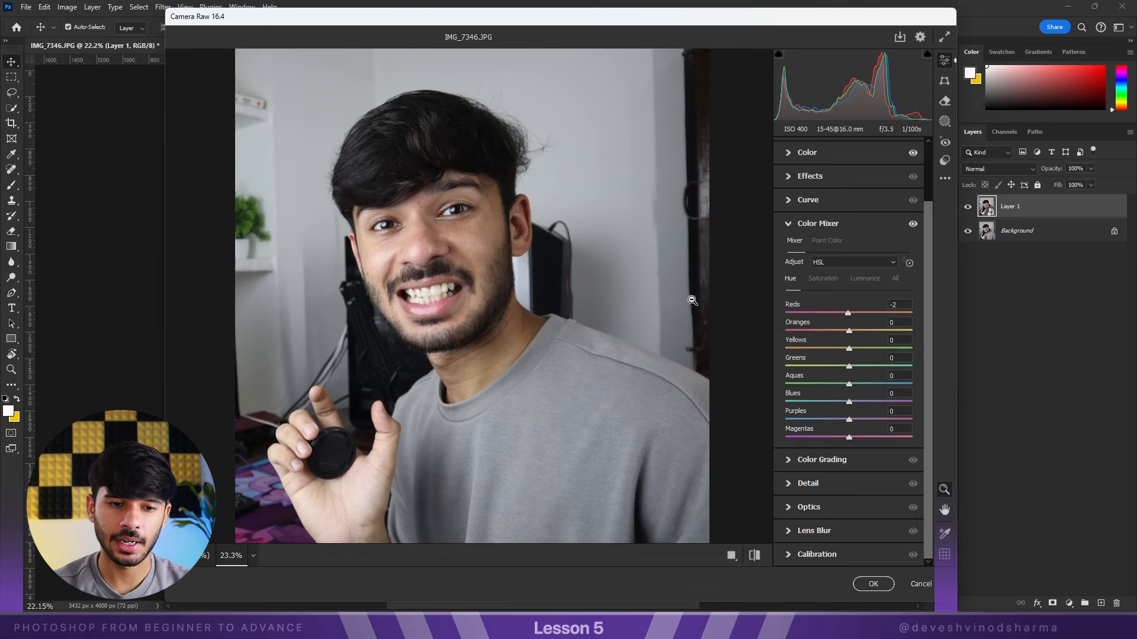
Try the Reds saturation at +92 and +61 in the HSL mixer, and reset it to 0.
{"action": "left_click", "coordinate": [825, 279]}
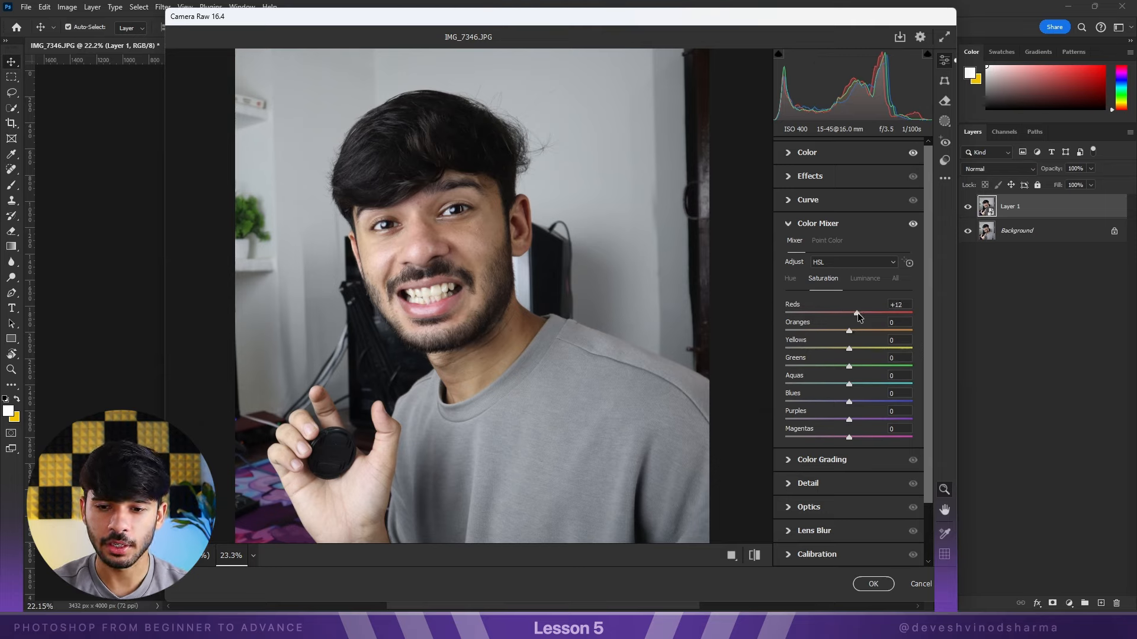
{"action": "left_click_drag", "start_coordinate": [857, 312], "coordinate": [907, 313]}
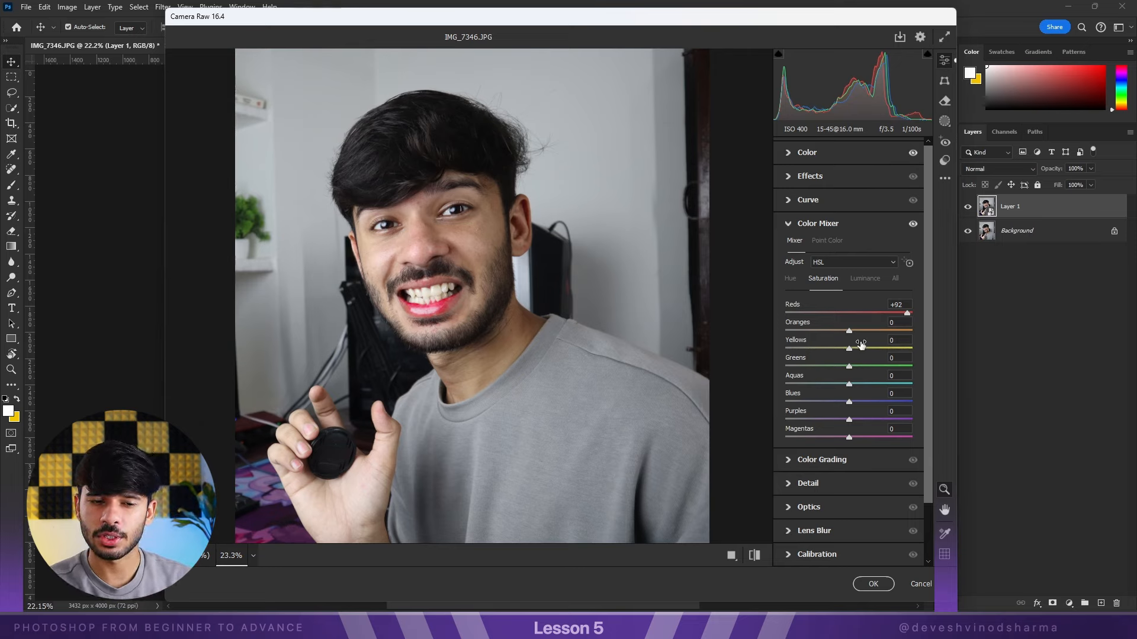
{"action": "left_click", "coordinate": [887, 313]}
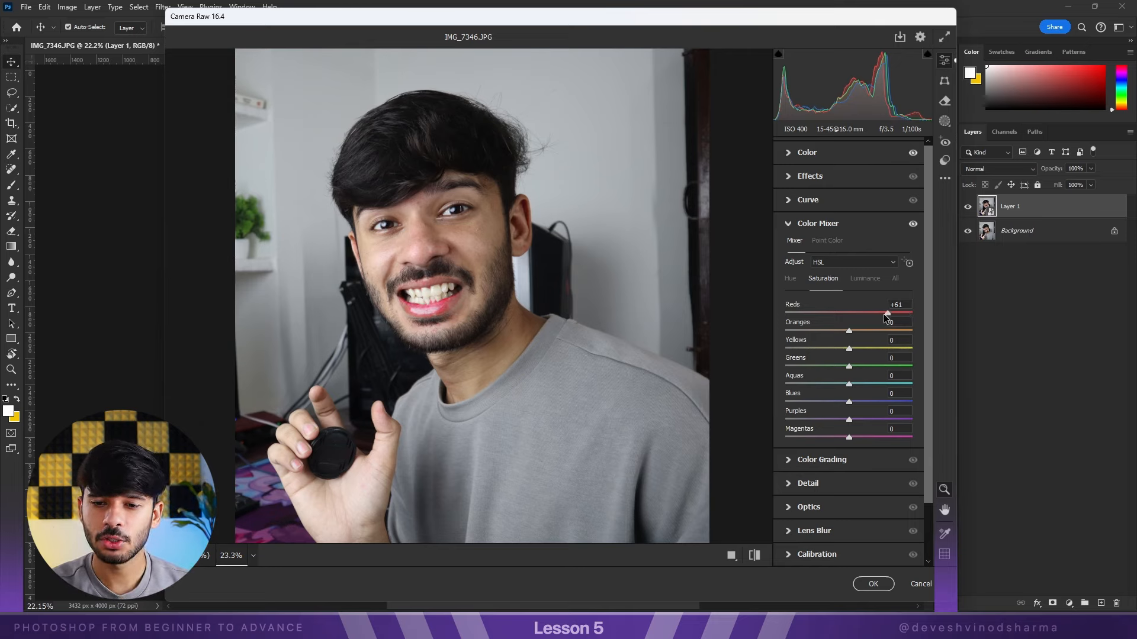
{"action": "double_click", "coordinate": [887, 314]}
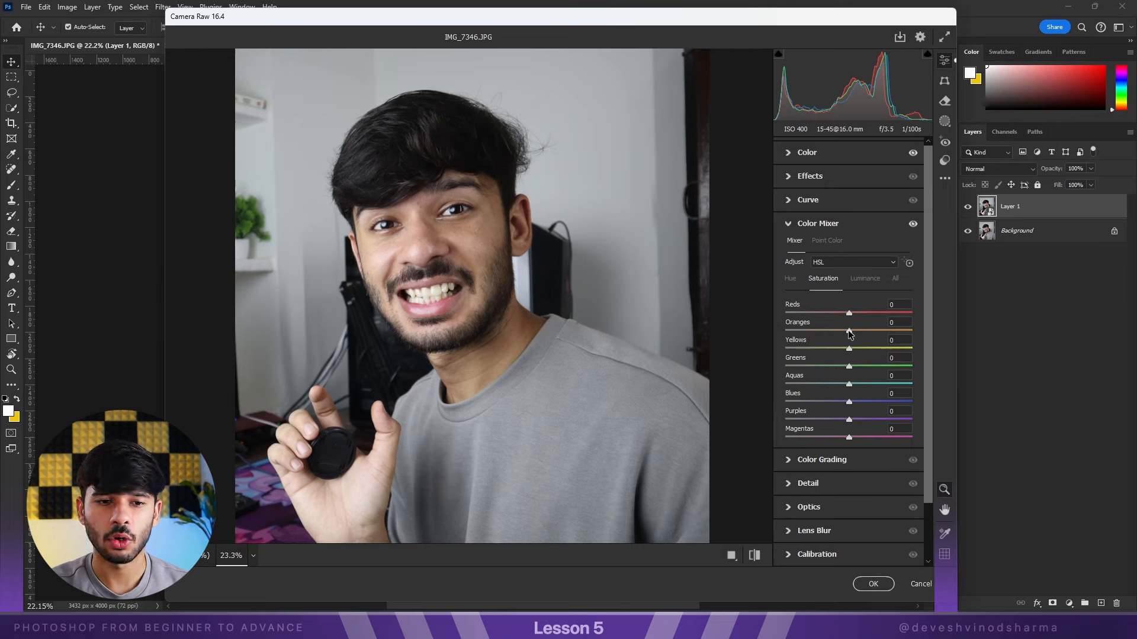
Try the Oranges saturation at +95 in the HSL mixer, and reset it to 0.
{"action": "left_click_drag", "start_coordinate": [851, 334], "coordinate": [863, 335]}
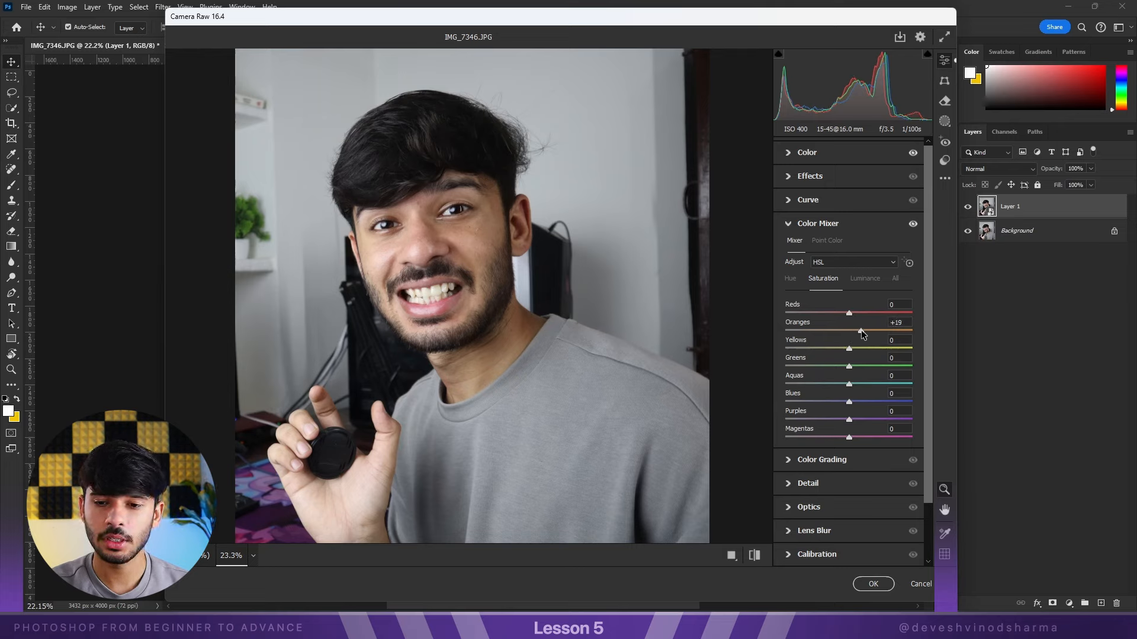
{"action": "left_click_drag", "start_coordinate": [893, 333], "coordinate": [910, 341]}
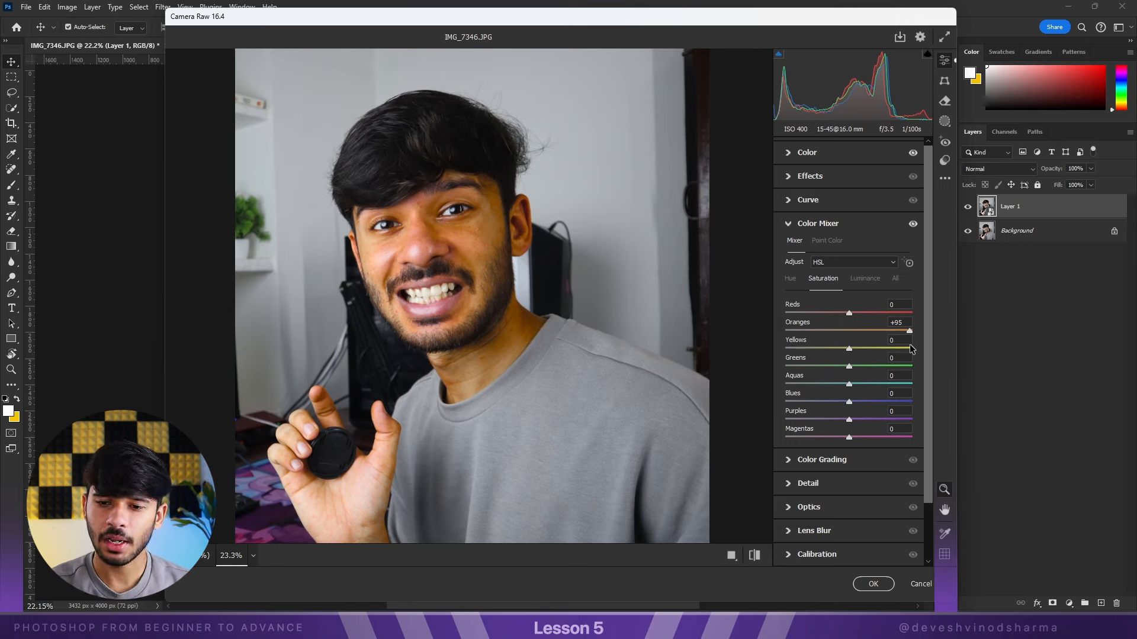
{"action": "double_click", "coordinate": [910, 332]}
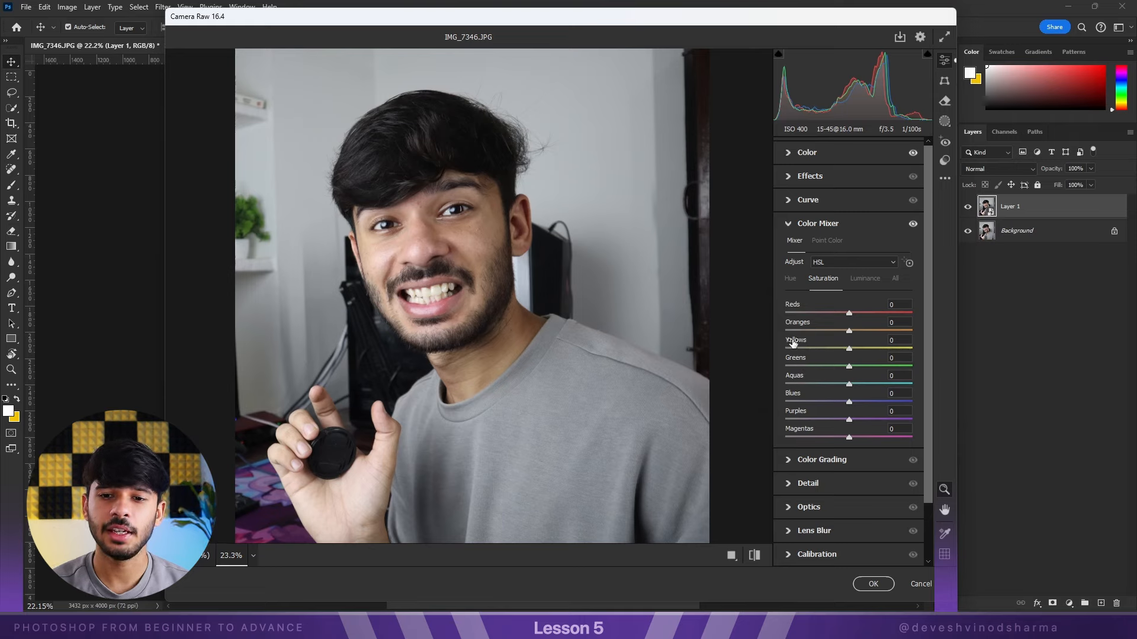
Raise the Reds luminance to +100, and try the Oranges luminance at +31 before resetting it to 0.
{"action": "left_click", "coordinate": [870, 278]}
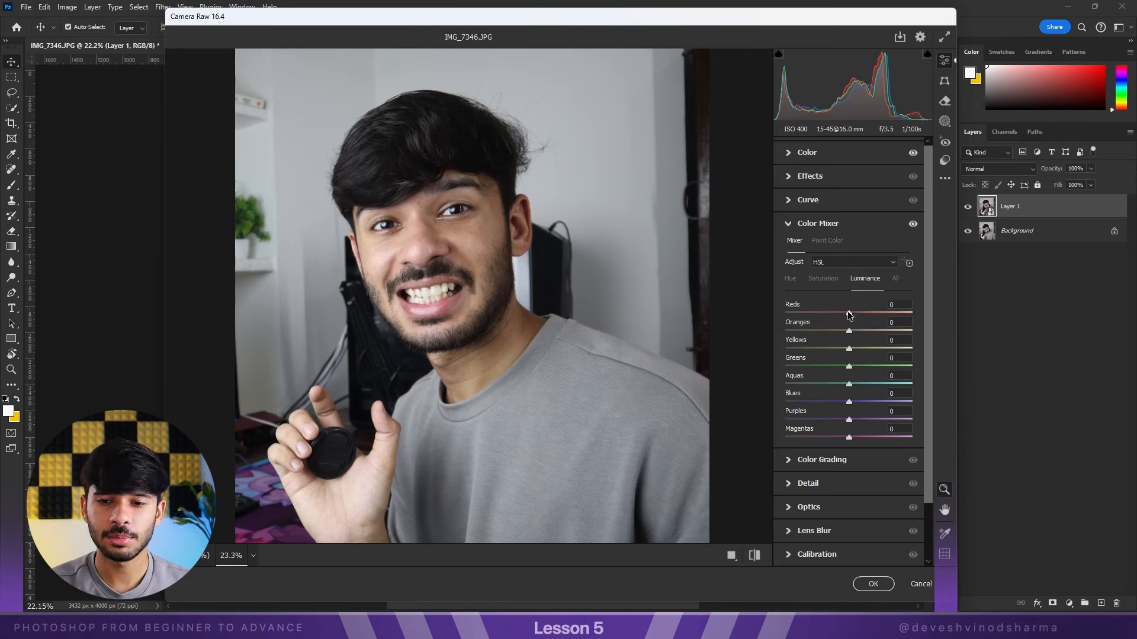
{"action": "left_click_drag", "start_coordinate": [857, 311], "coordinate": [918, 324]}
{"action": "left_click_drag", "start_coordinate": [849, 331], "coordinate": [868, 330]}
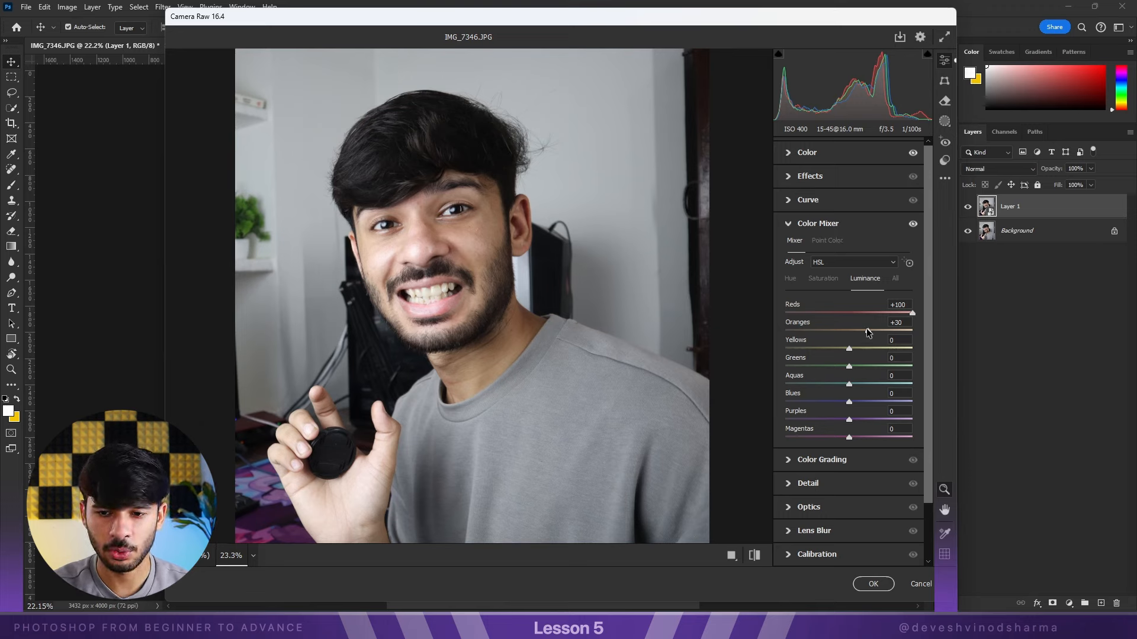
{"action": "left_click_drag", "start_coordinate": [868, 331], "coordinate": [871, 331]}
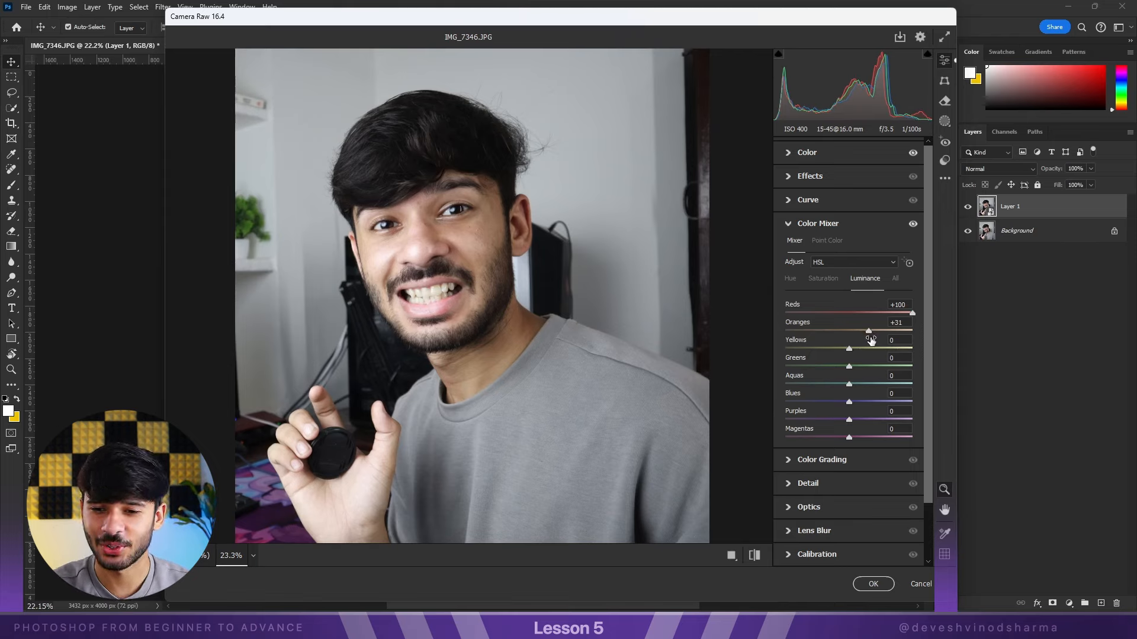
{"action": "double_click", "coordinate": [868, 330]}
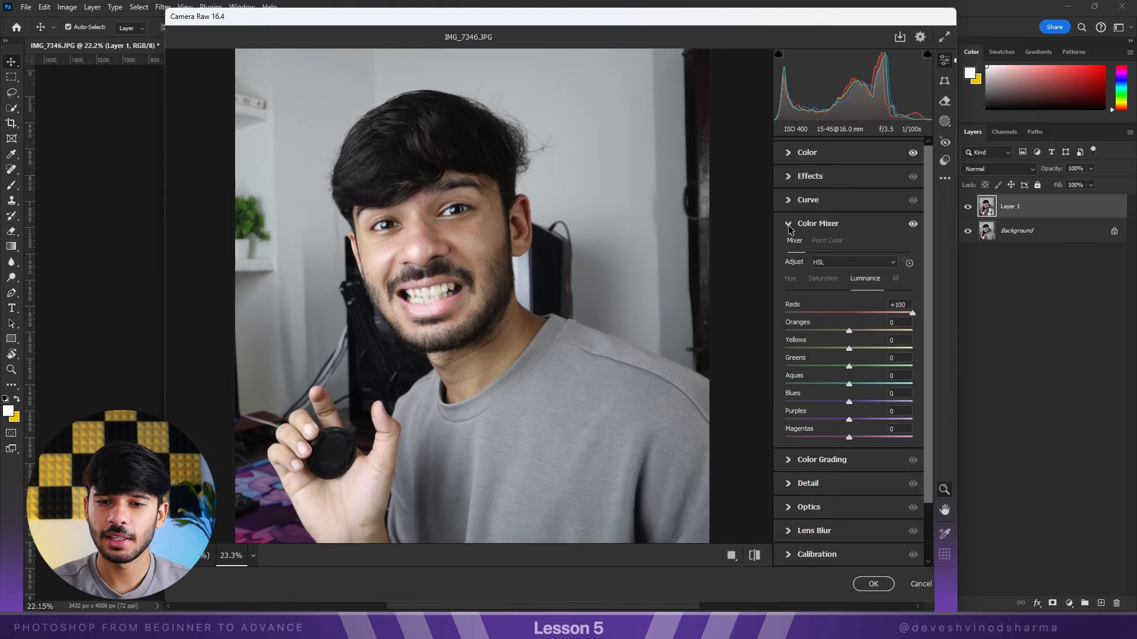
Open Color Grading in place of Color Mixer, try midtone tints at hue 180 and hue 0, and reset the midtones wheel.
{"action": "left_click", "coordinate": [788, 223]}
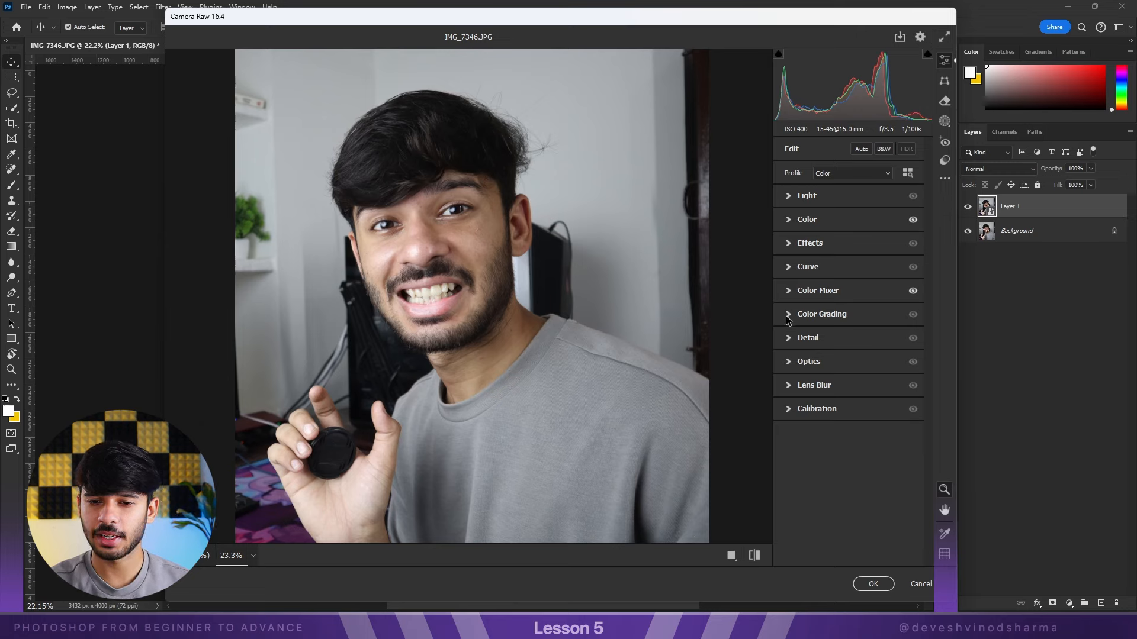
{"action": "left_click", "coordinate": [789, 319]}
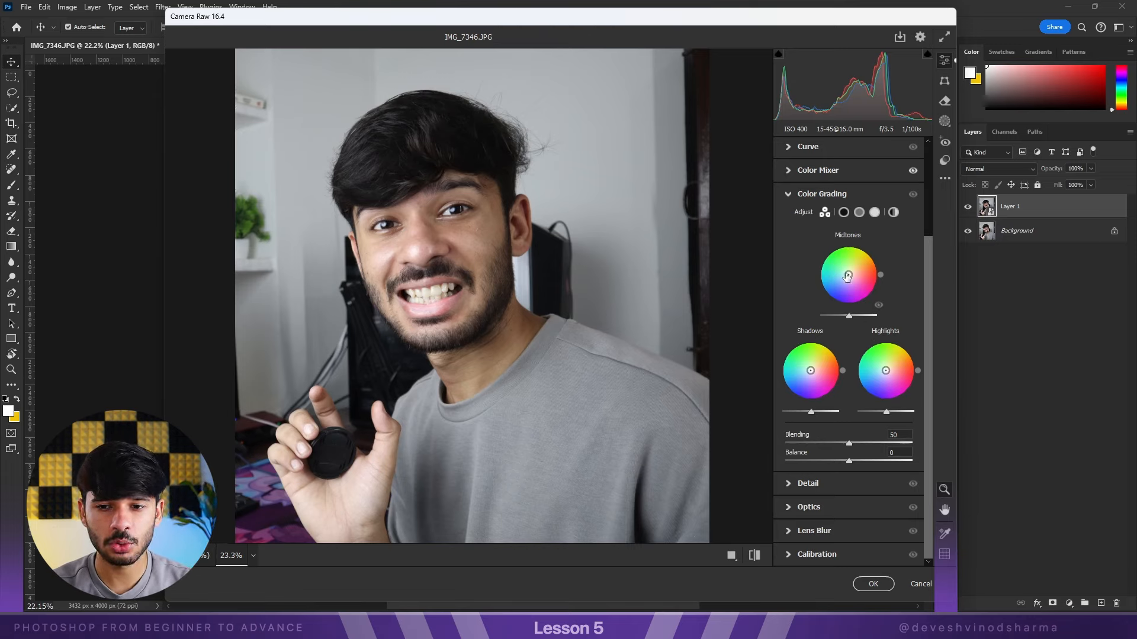
{"action": "left_click_drag", "start_coordinate": [848, 277], "coordinate": [846, 274]}
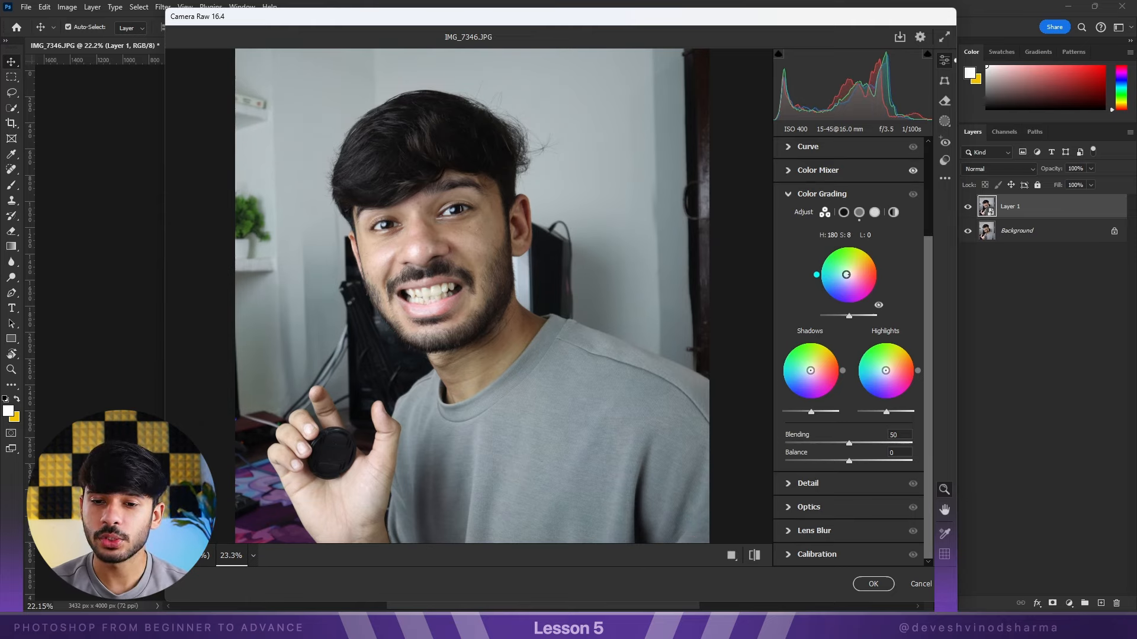
{"action": "left_click_drag", "start_coordinate": [845, 275], "coordinate": [846, 275]}
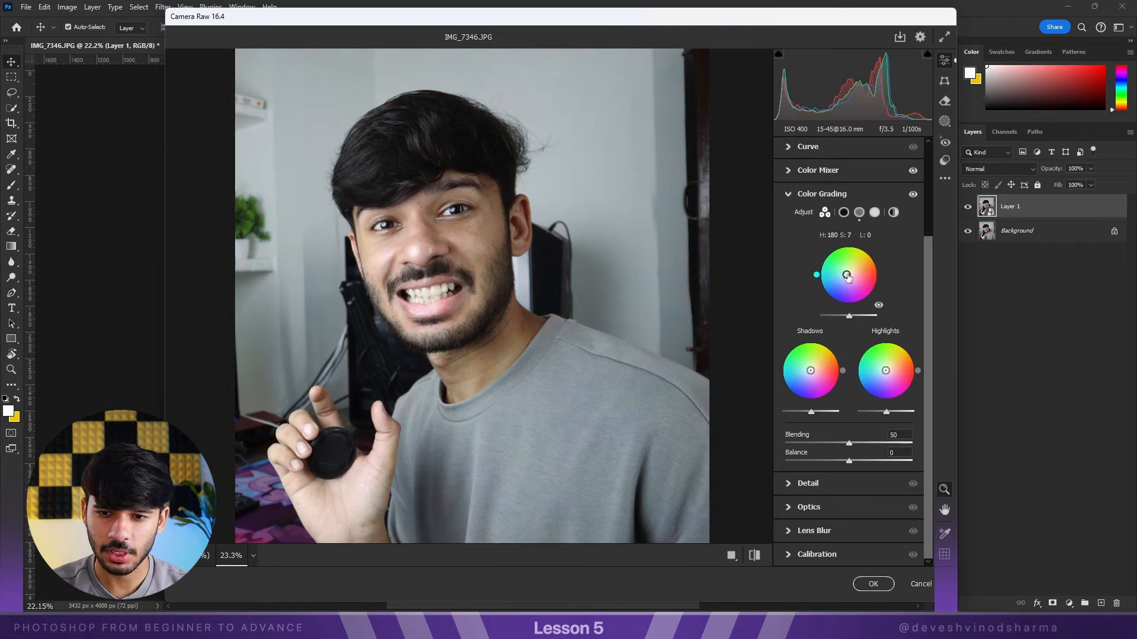
{"action": "left_click_drag", "start_coordinate": [846, 275], "coordinate": [841, 275]}
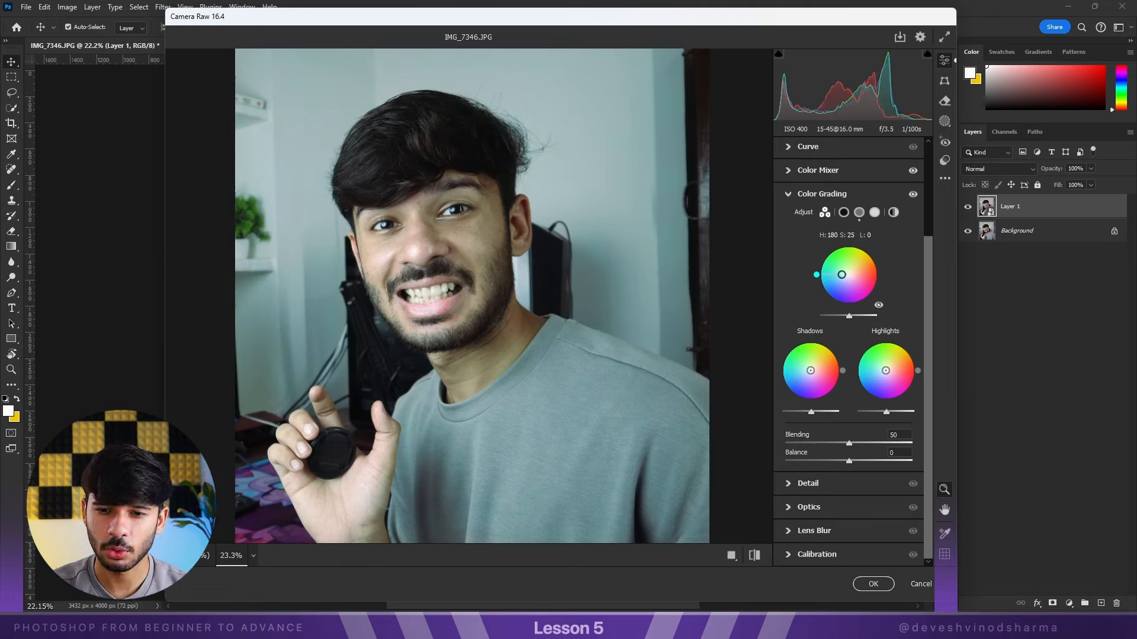
{"action": "left_click_drag", "start_coordinate": [842, 274], "coordinate": [855, 274]}
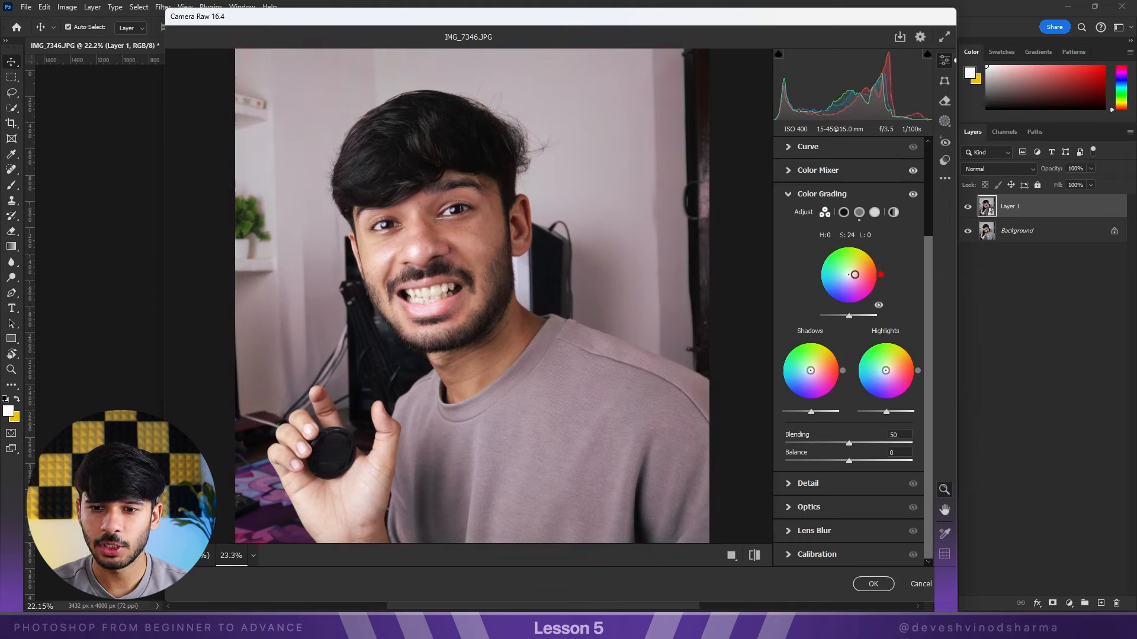
{"action": "left_click_drag", "start_coordinate": [854, 275], "coordinate": [849, 274]}
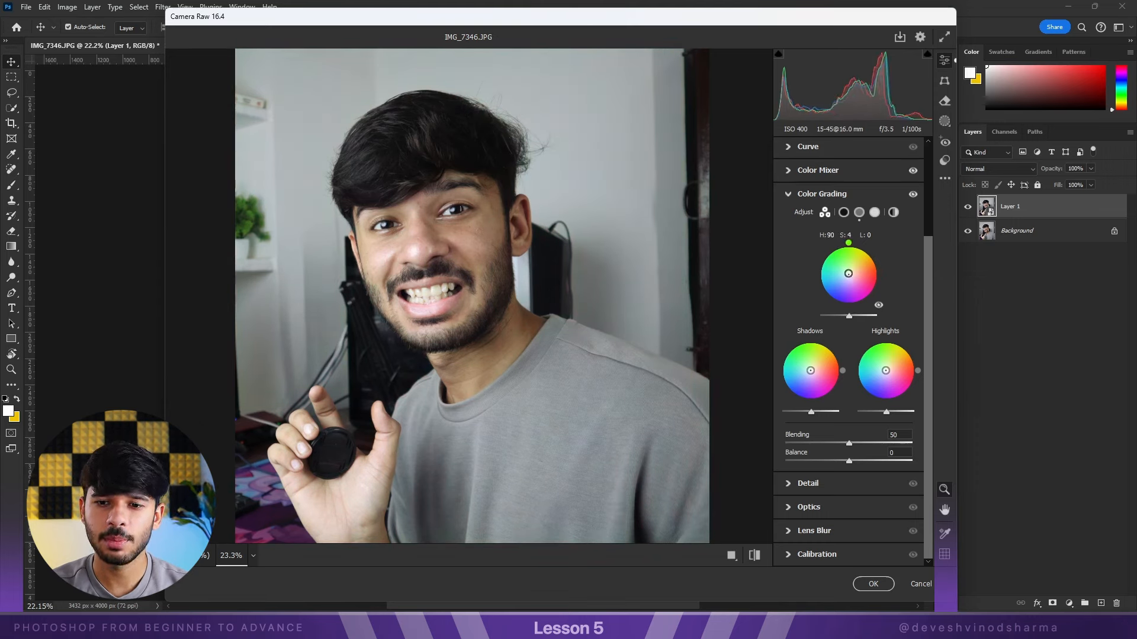
{"action": "double_click", "coordinate": [849, 276]}
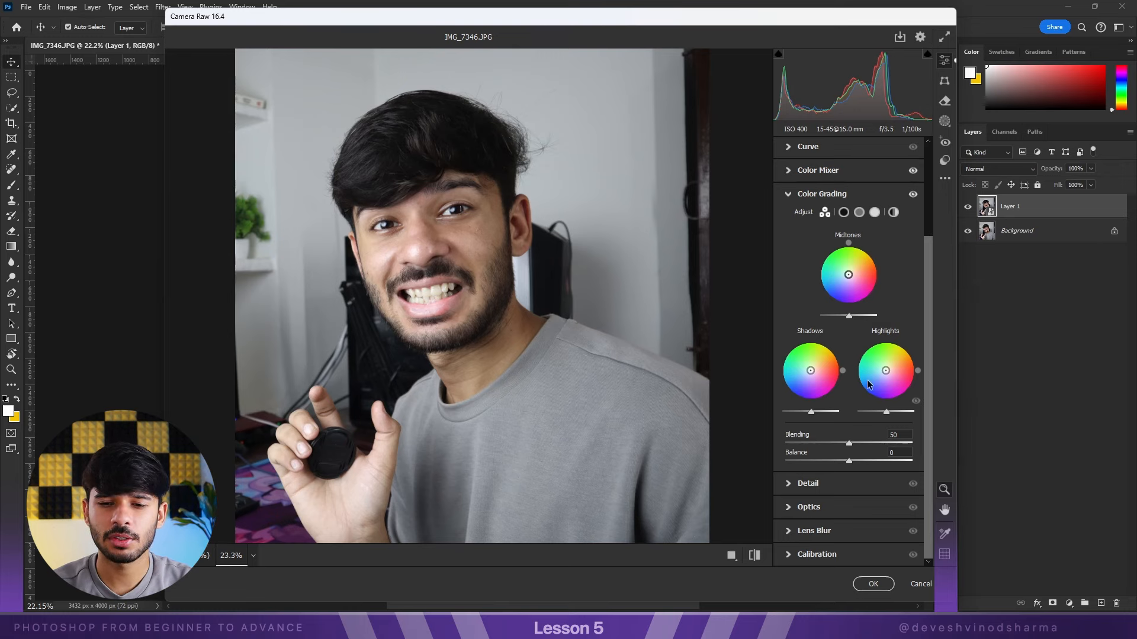
Tint the shadows with hue 344 at saturation 16 and the highlights slightly orange, with Blending at 10.
{"action": "left_click_drag", "start_coordinate": [810, 376], "coordinate": [815, 377]}
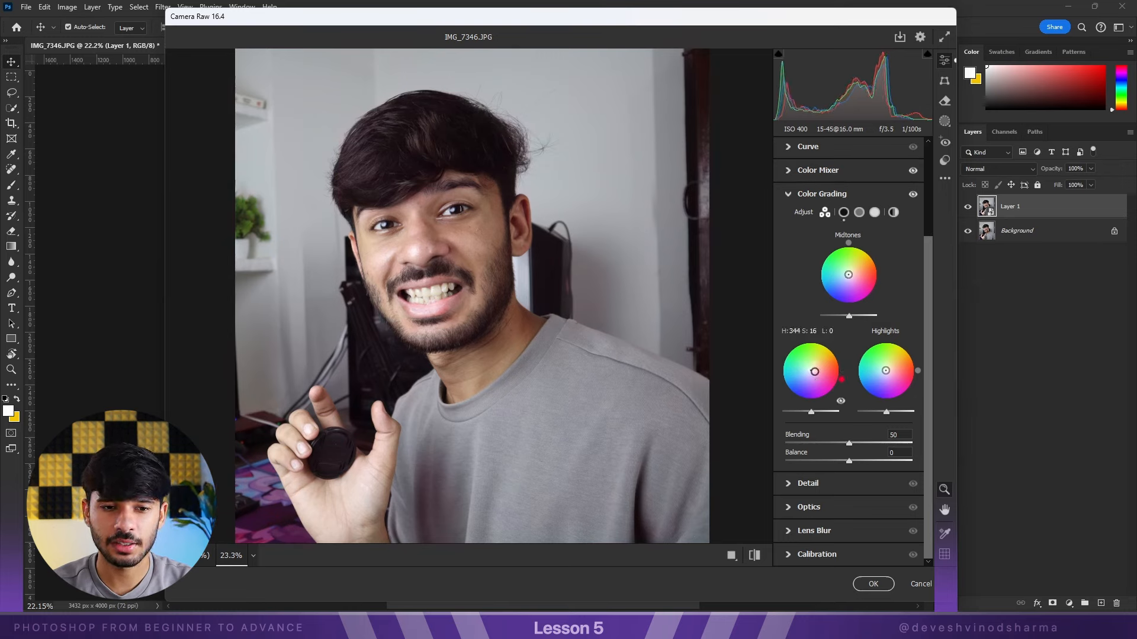
{"action": "left_click_drag", "start_coordinate": [886, 370], "coordinate": [890, 371]}
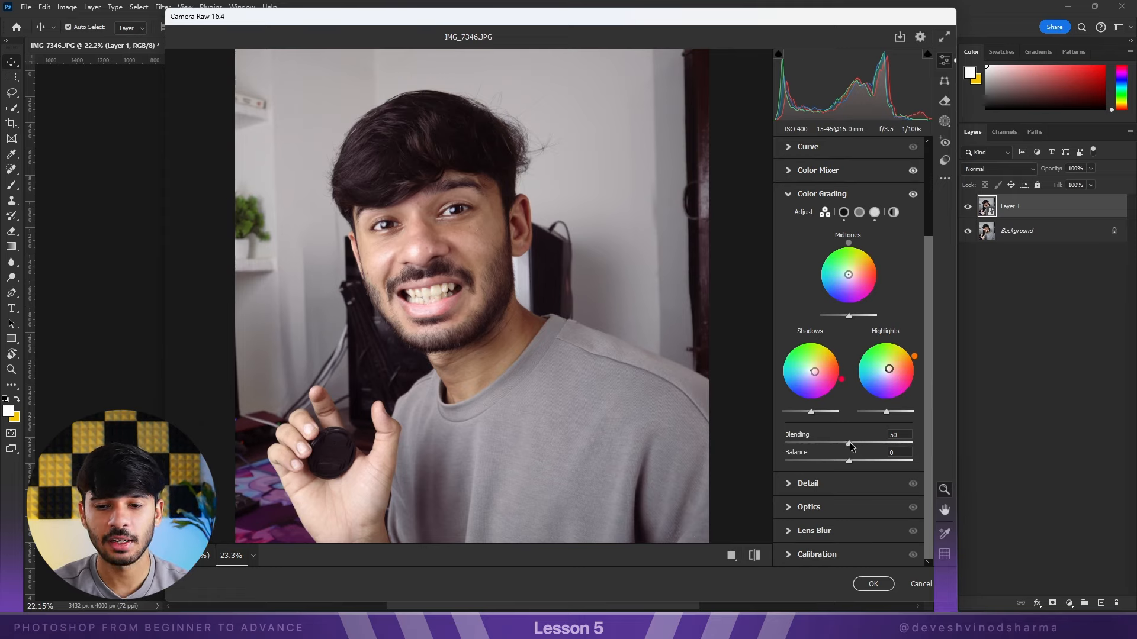
{"action": "left_click_drag", "start_coordinate": [851, 446], "coordinate": [798, 447]}
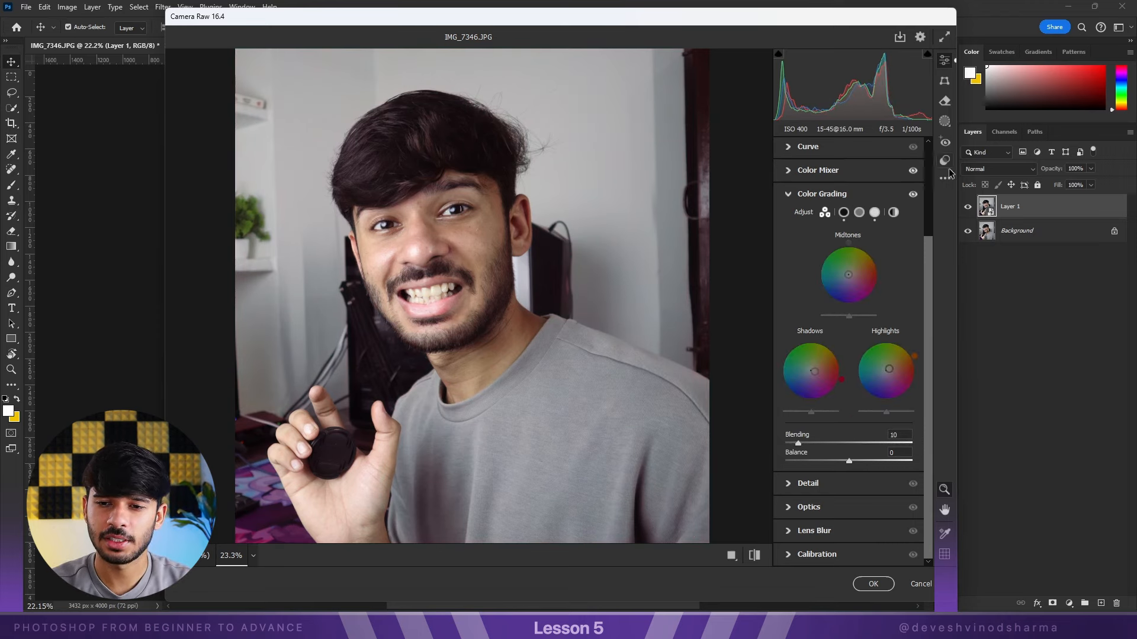
Reset the midtones, shadows and highlights color wheels to neutral.
{"action": "left_click", "coordinate": [852, 279]}
{"action": "double_click", "coordinate": [850, 278]}
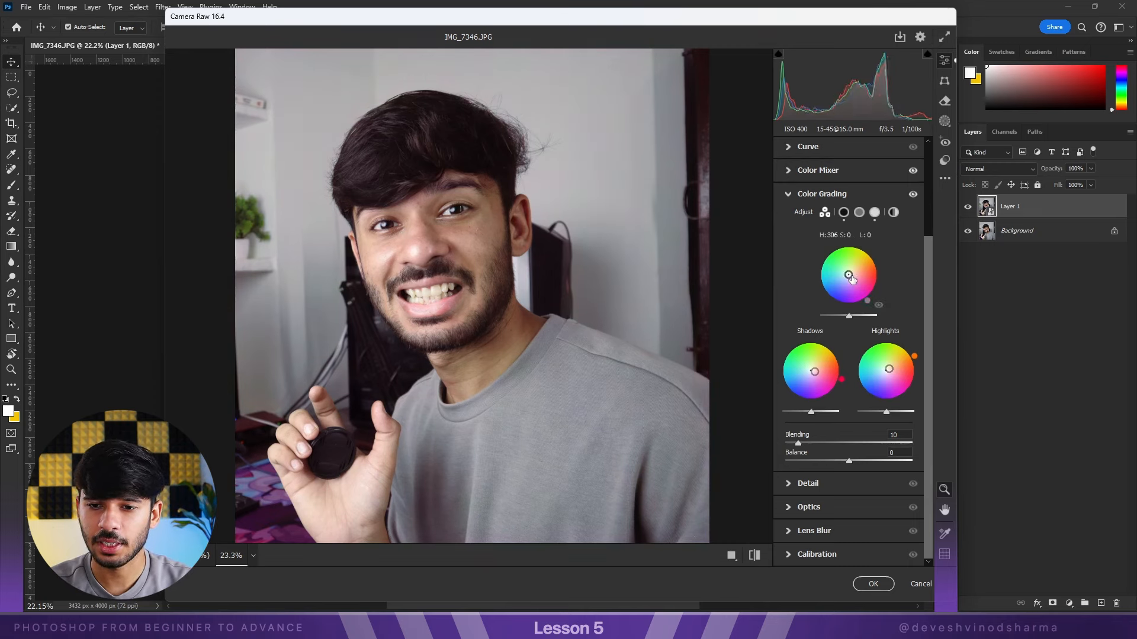
{"action": "double_click", "coordinate": [814, 373]}
{"action": "double_click", "coordinate": [888, 369]}
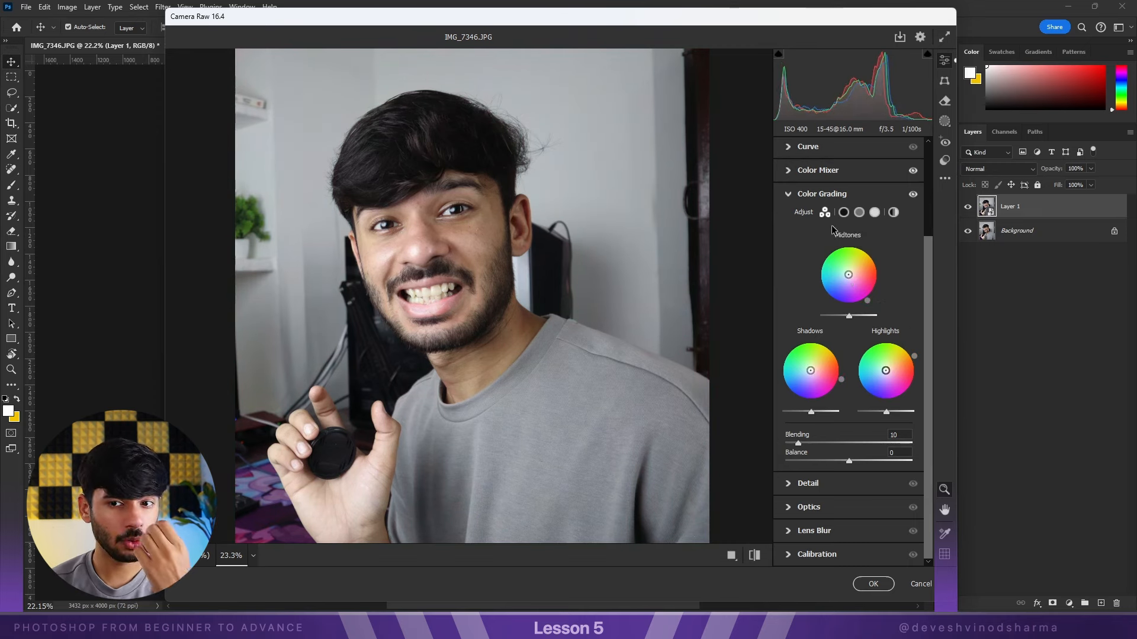
Reset all Camera Raw adjustments to their defaults.
{"action": "scroll", "coordinate": [820, 157], "scroll_direction": "up", "scroll_amount": 3}
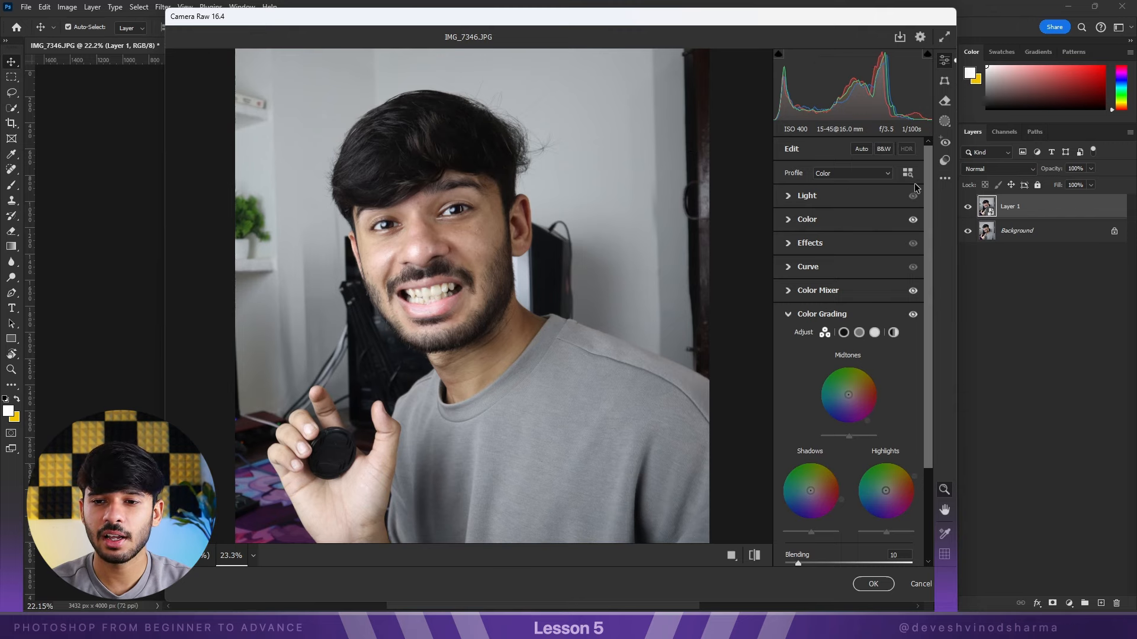
{"action": "left_click", "coordinate": [946, 180]}
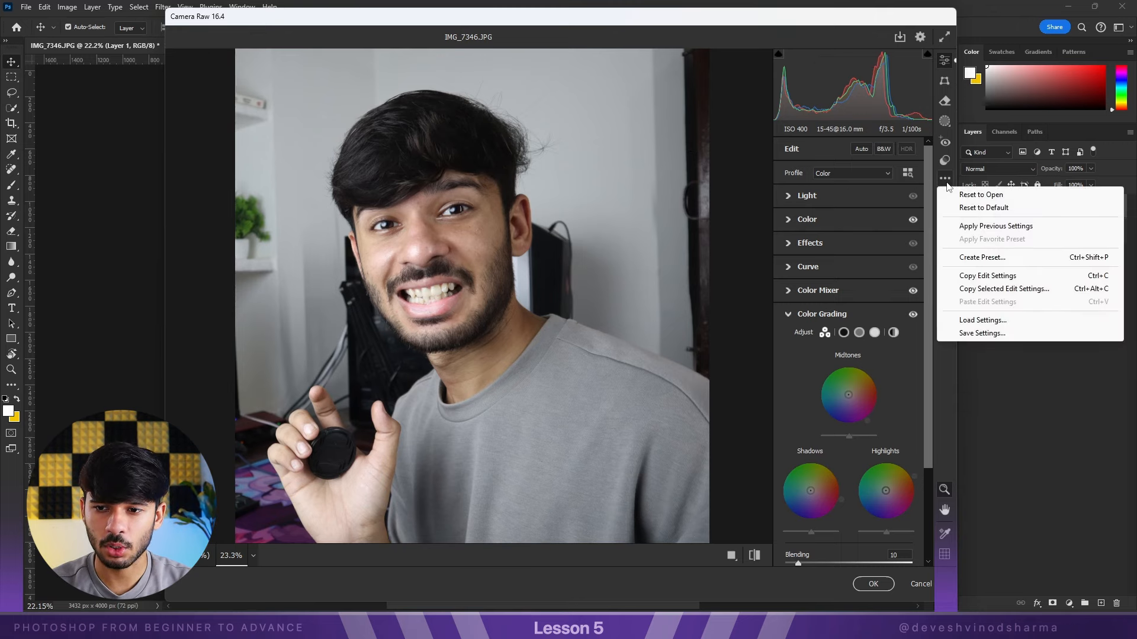
{"action": "left_click", "coordinate": [982, 209]}
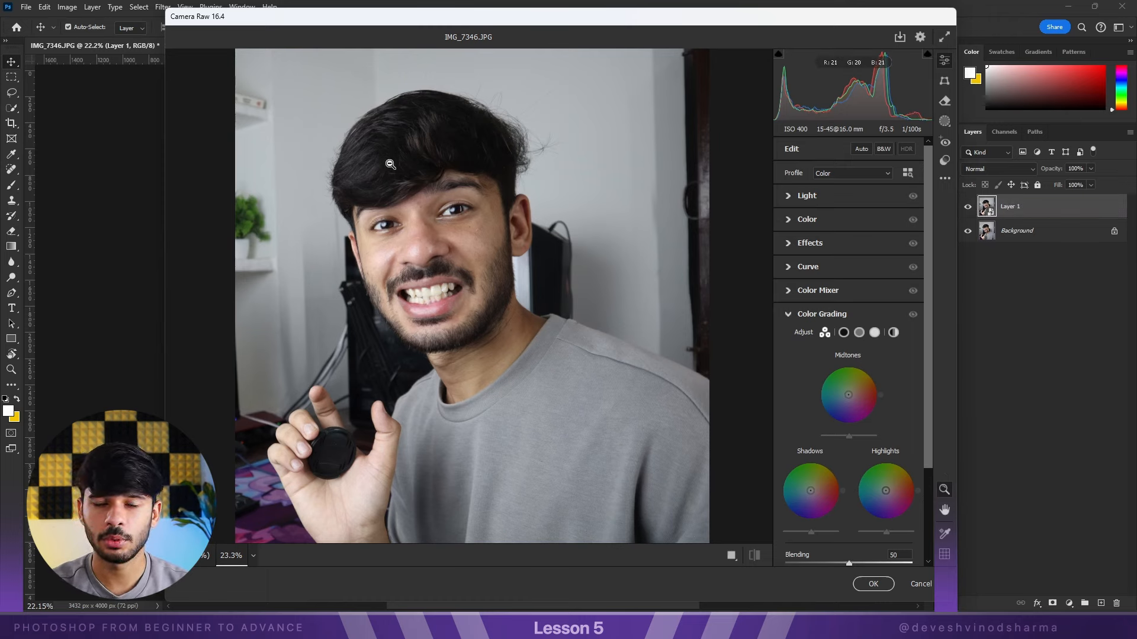
Collapse the Color Grading settings and expand the Detail settings.
{"action": "scroll", "coordinate": [854, 218], "scroll_direction": "down", "scroll_amount": 3}
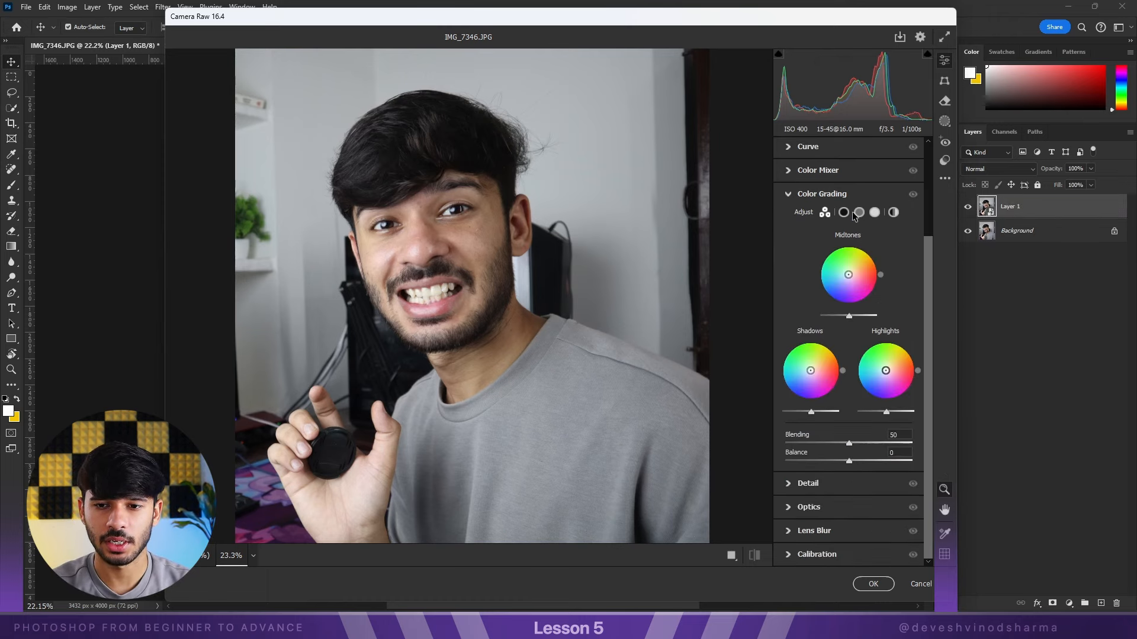
{"action": "left_click", "coordinate": [788, 194]}
{"action": "left_click", "coordinate": [791, 339]}
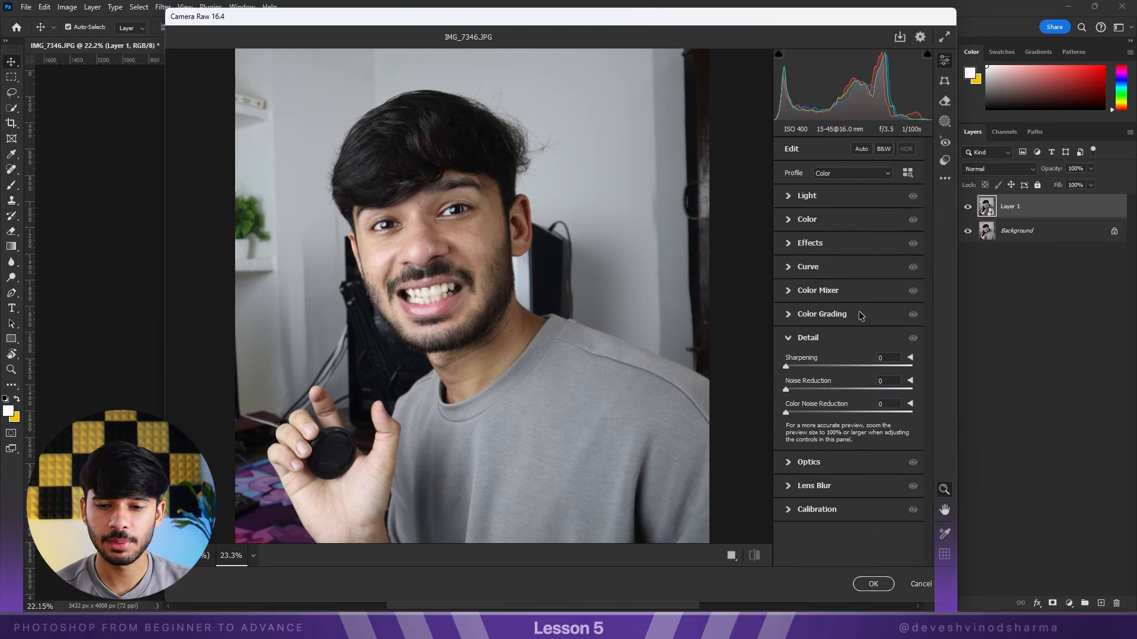
{"action": "mouse_move", "coordinate": [861, 315]}
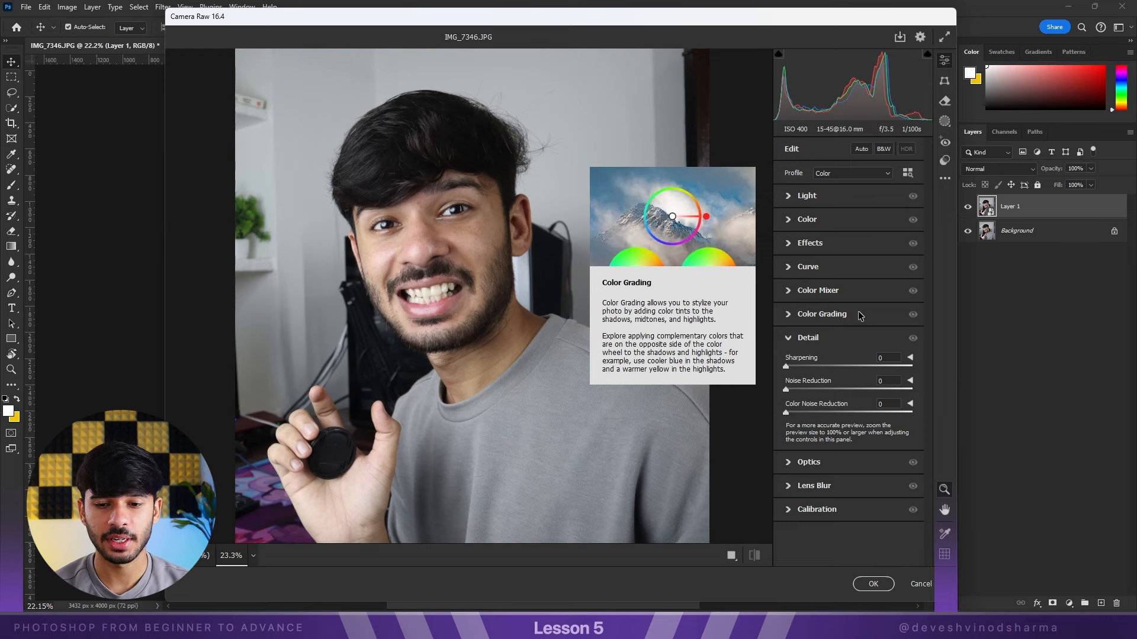
{"action": "scroll", "coordinate": [502, 261], "scroll_direction": "up", "scroll_amount": 3}
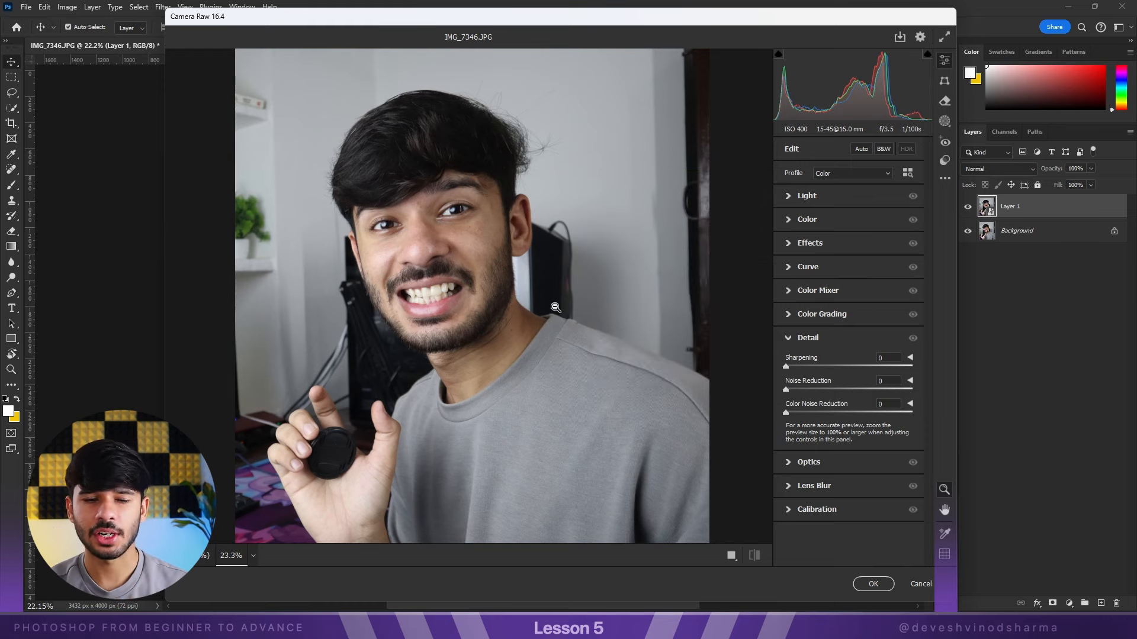
Set the Detail adjustments to Sharpening 150, Noise Reduction 56 and Color Noise Reduction 42 while viewing the face close up.
{"action": "scroll", "coordinate": [502, 260], "scroll_direction": "down", "scroll_amount": 3}
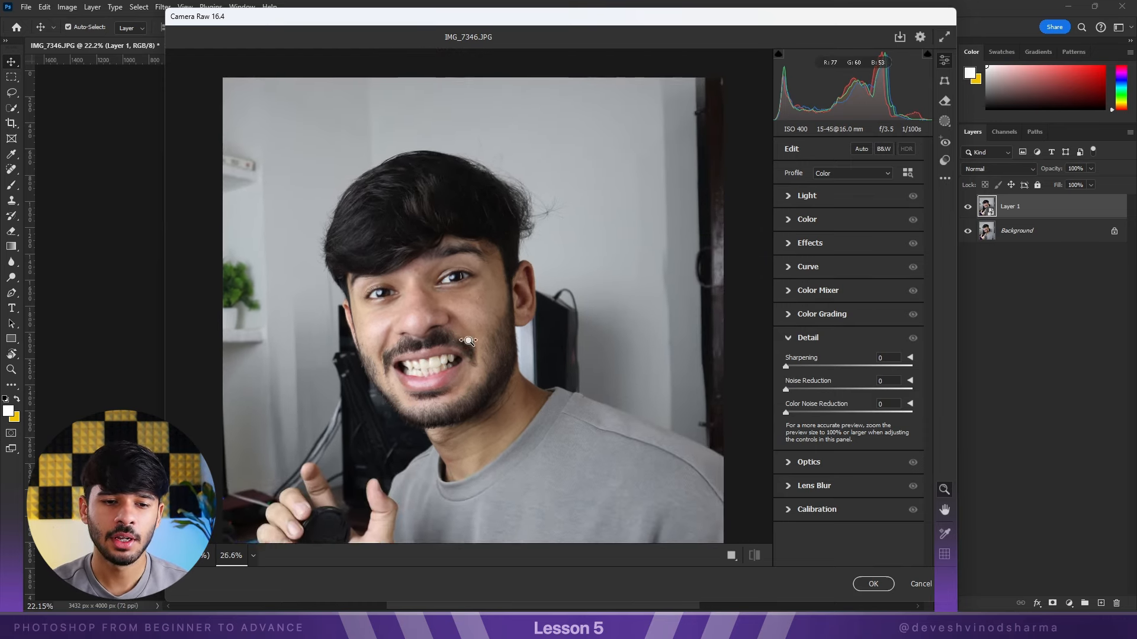
{"action": "scroll", "coordinate": [479, 346], "scroll_direction": "up", "scroll_amount": 4}
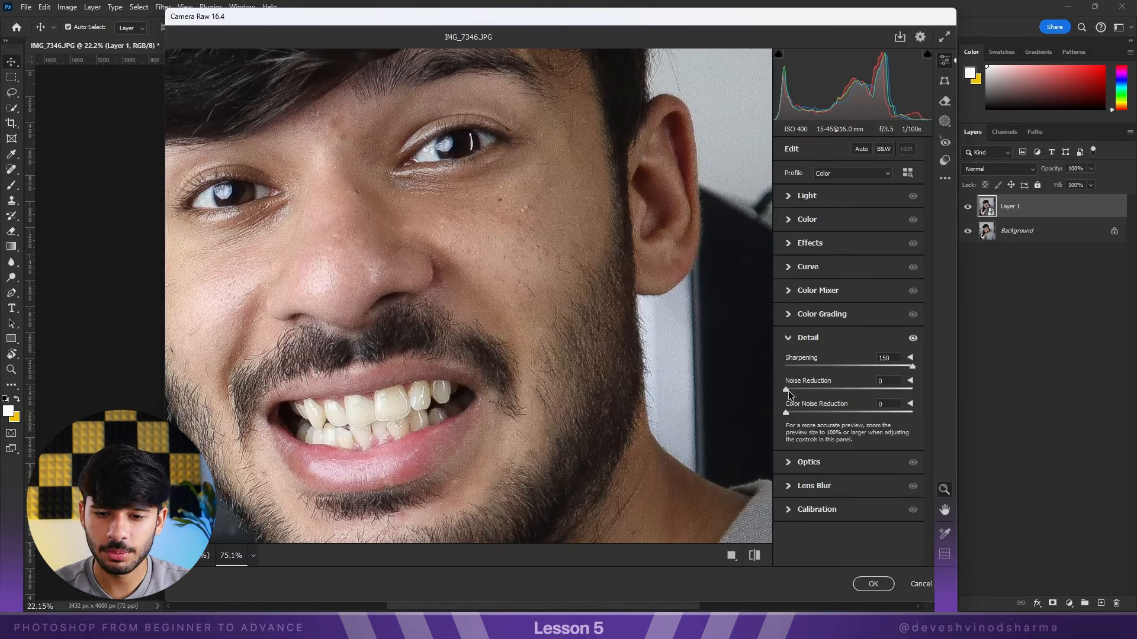
{"action": "left_click_drag", "start_coordinate": [794, 389], "coordinate": [828, 391]}
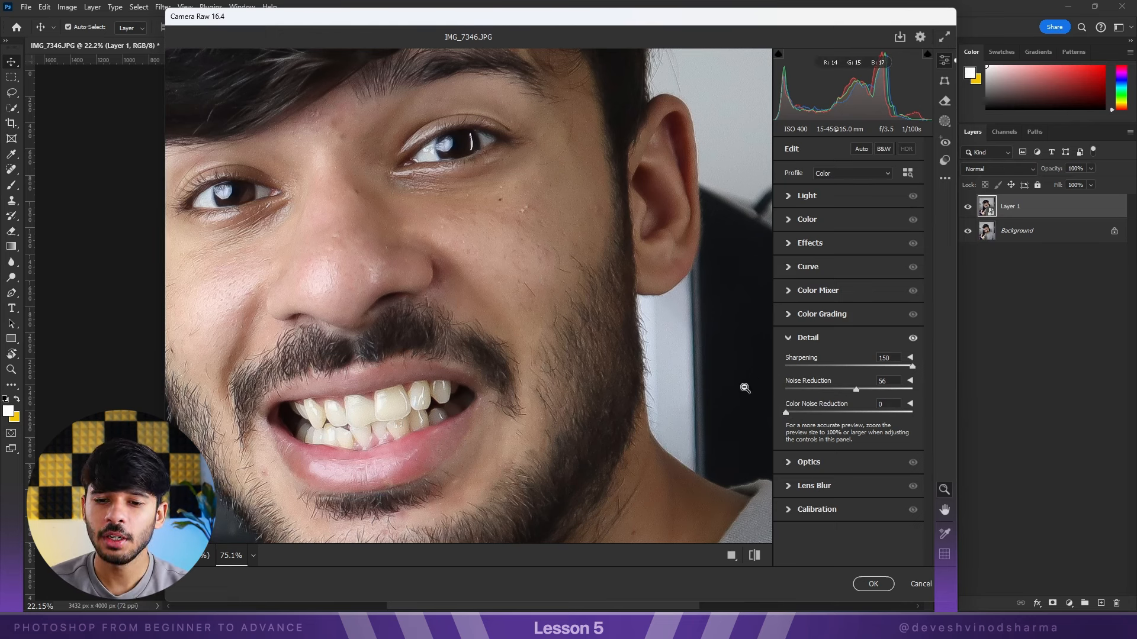
{"action": "left_click_drag", "start_coordinate": [786, 412], "coordinate": [826, 414]}
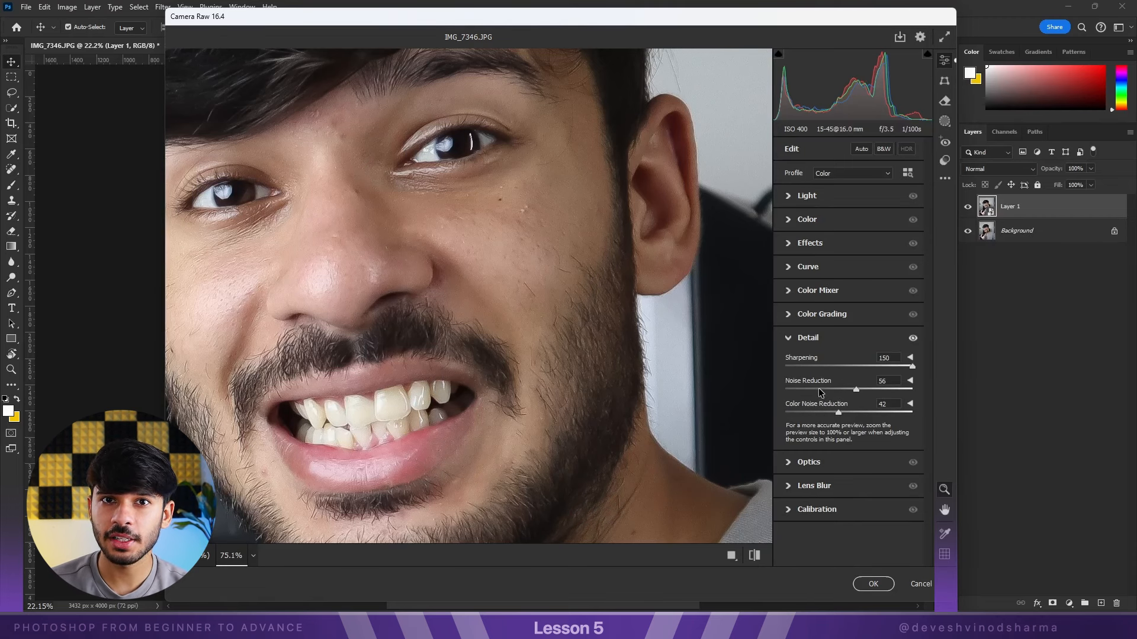
Change Noise Reduction to 21 and Color Noise Reduction to 19, and collapse the Detail settings.
{"action": "left_click_drag", "start_coordinate": [856, 389], "coordinate": [786, 395]}
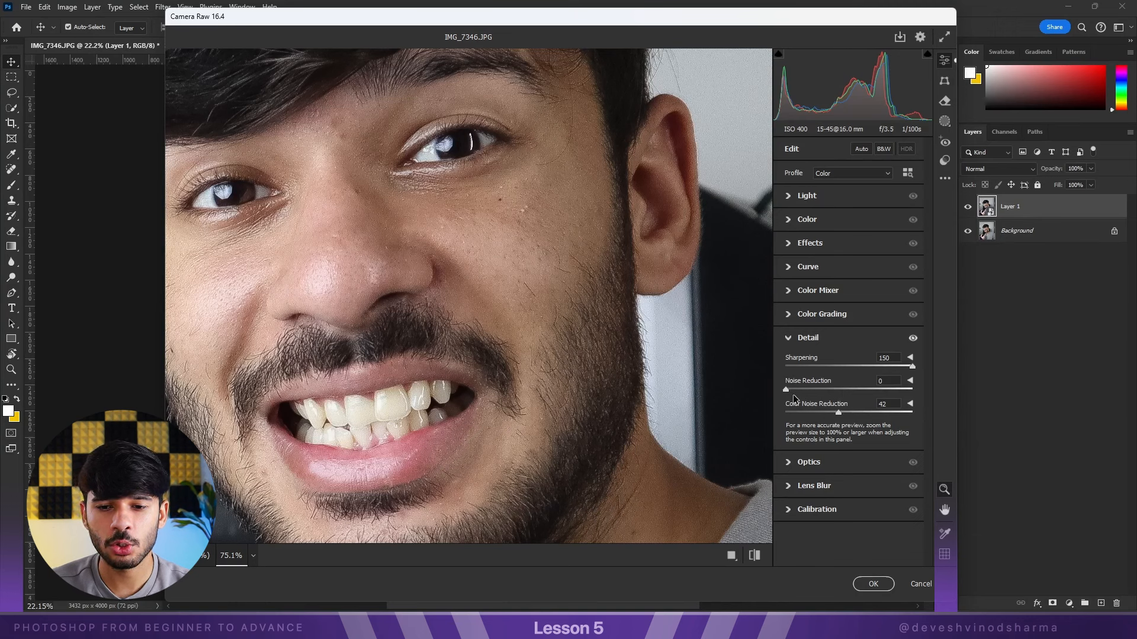
{"action": "left_click_drag", "start_coordinate": [787, 389], "coordinate": [804, 389]}
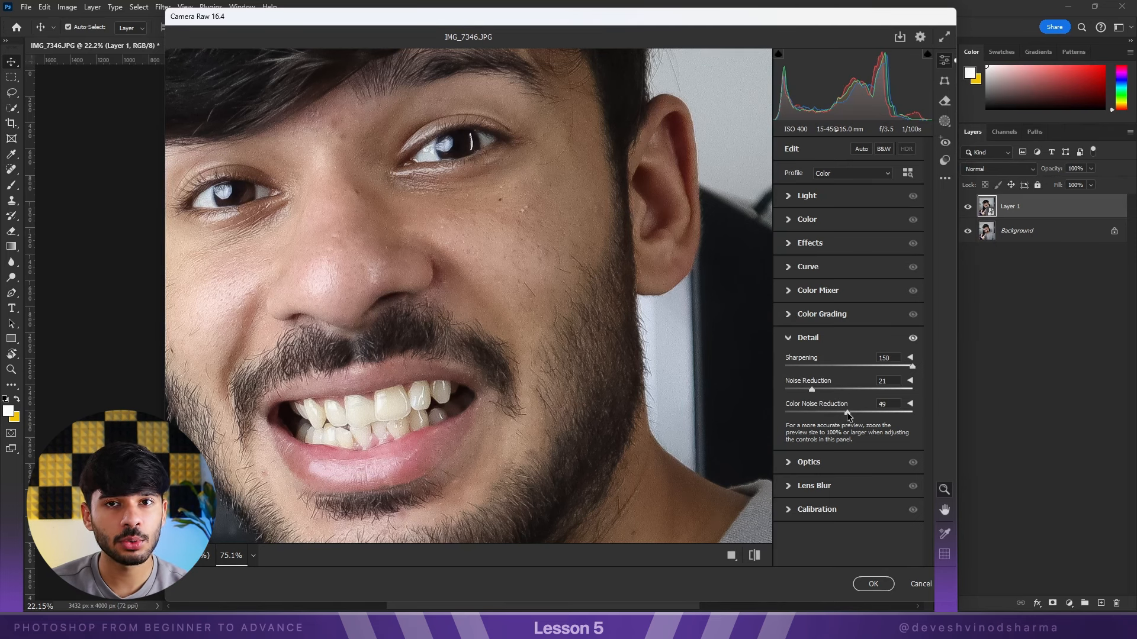
{"action": "left_click_drag", "start_coordinate": [820, 424], "coordinate": [812, 424]}
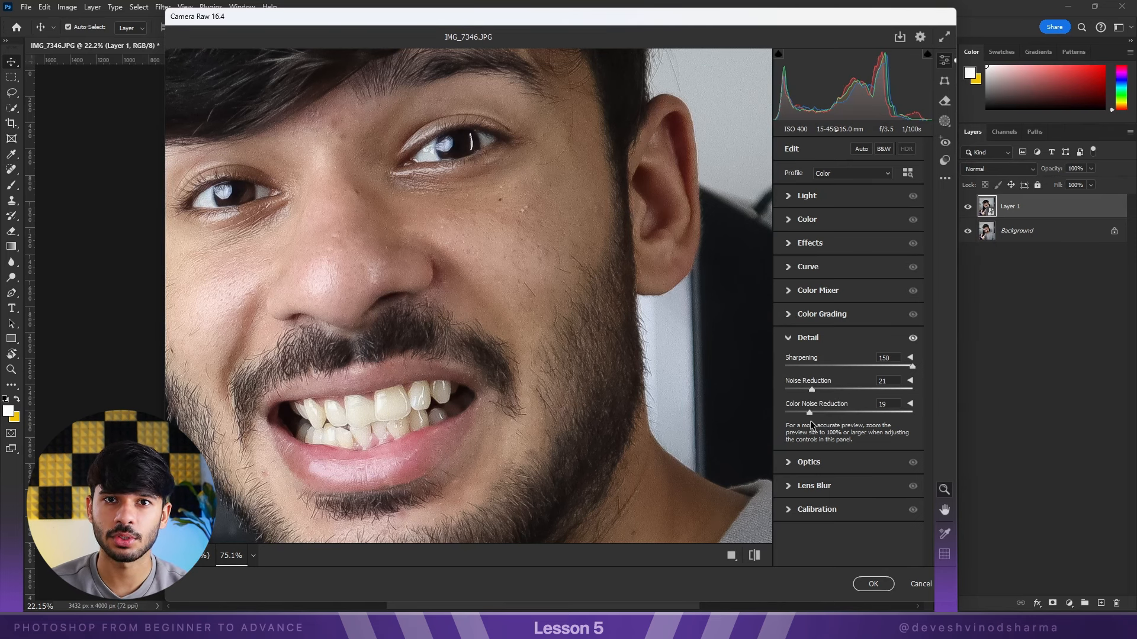
{"action": "left_click", "coordinate": [877, 339]}
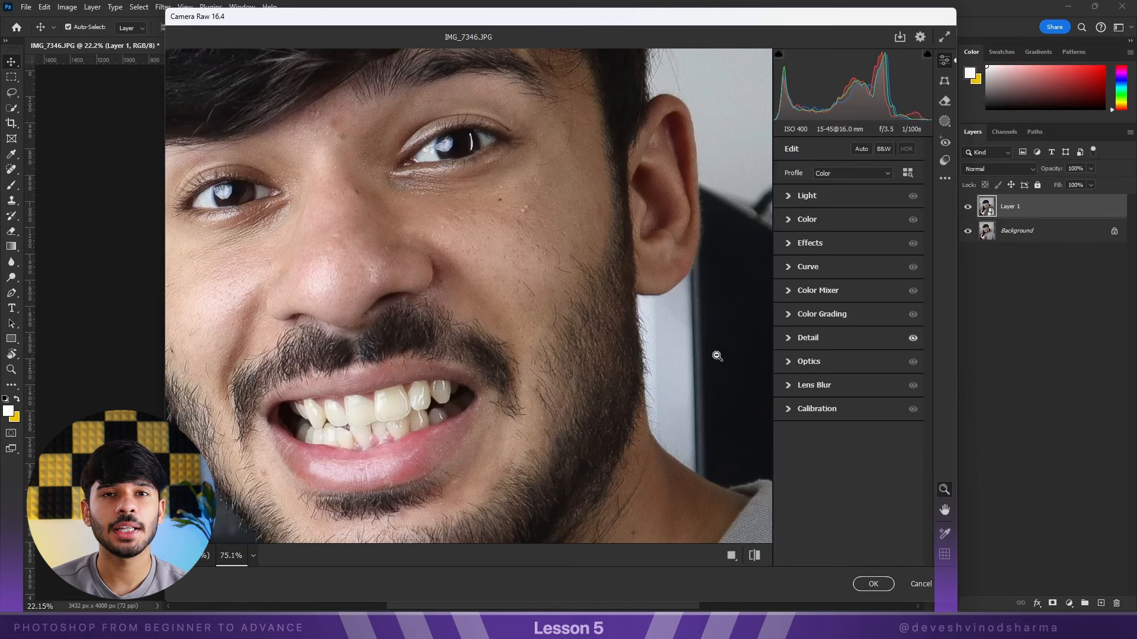
Try the Optics Distortion at -100 and the Vignette at -100 on the whole photo, returning each to 0.
{"action": "scroll", "coordinate": [569, 321], "scroll_direction": "down", "scroll_amount": 2}
{"action": "scroll", "coordinate": [569, 320], "scroll_direction": "up", "scroll_amount": 3}
{"action": "left_click", "coordinate": [808, 361]}
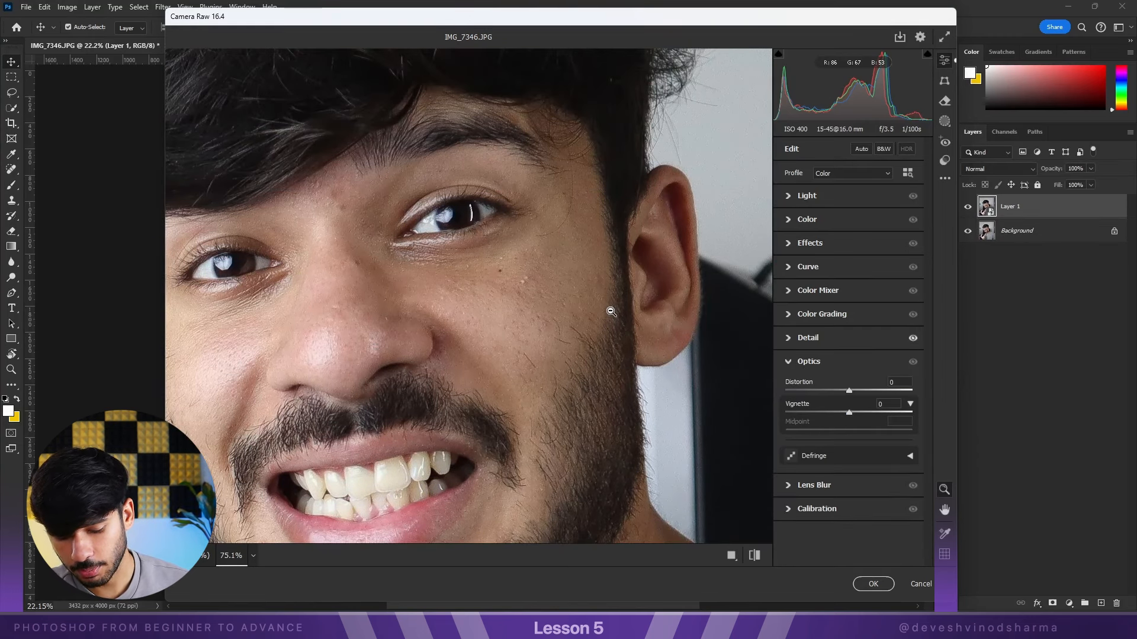
{"action": "left_click", "coordinate": [610, 309]}
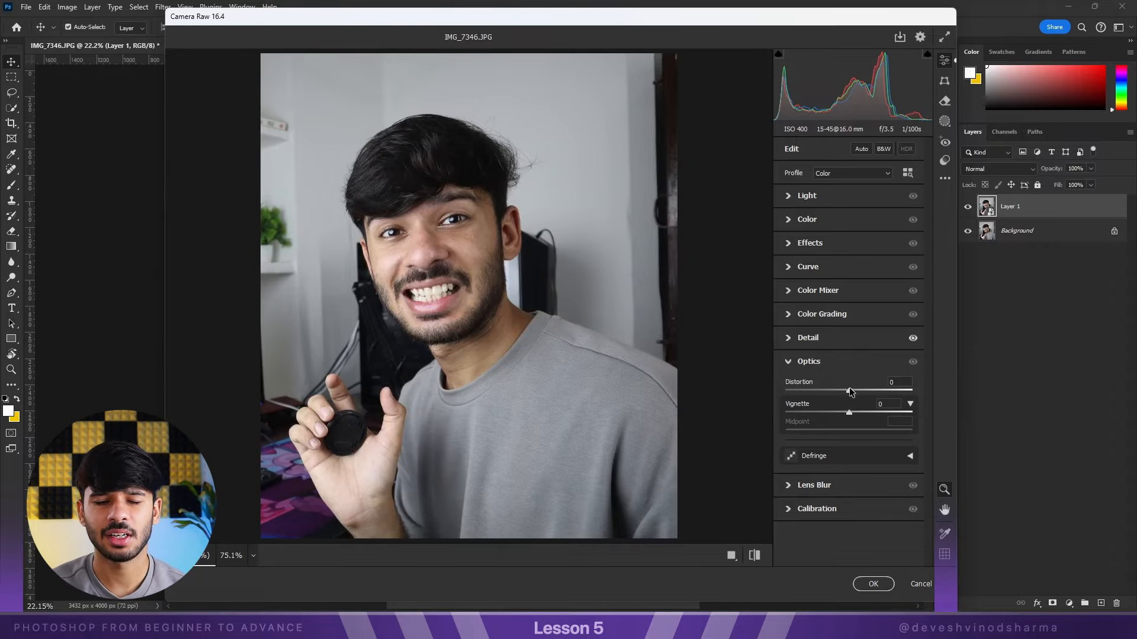
{"action": "left_click_drag", "start_coordinate": [849, 389], "coordinate": [669, 404]}
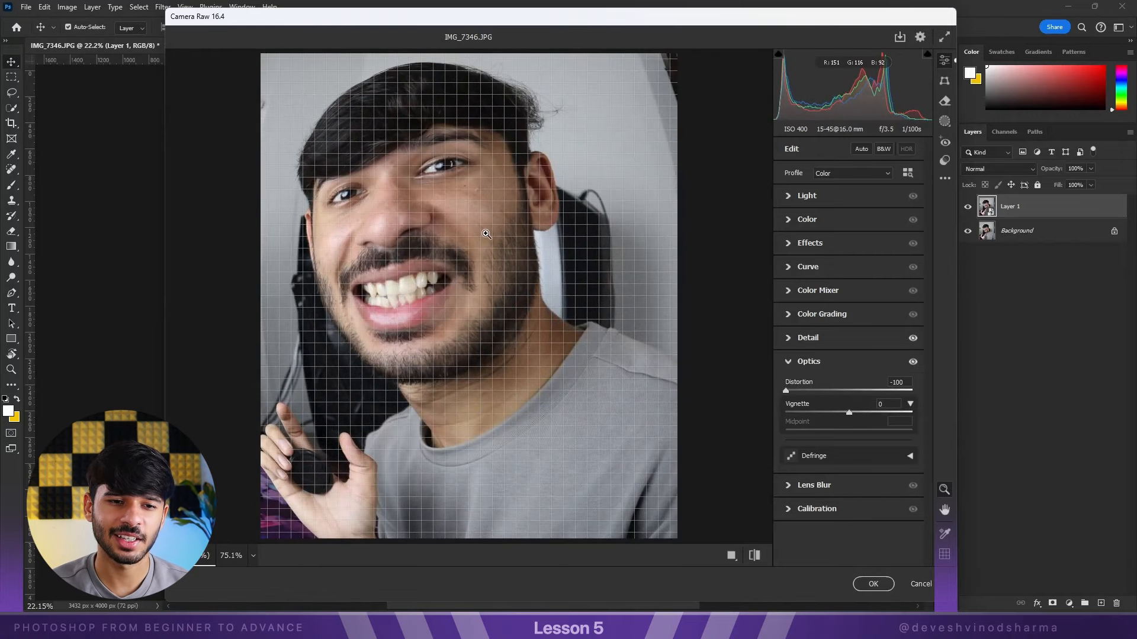
{"action": "double_click", "coordinate": [787, 389]}
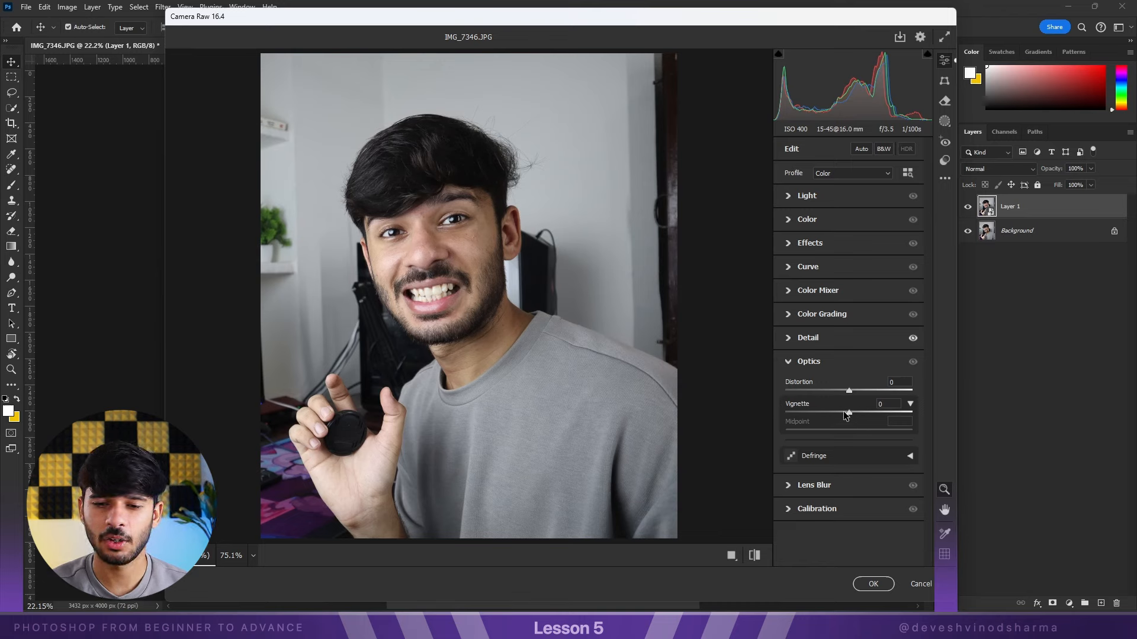
{"action": "left_click_drag", "start_coordinate": [847, 413], "coordinate": [749, 413]}
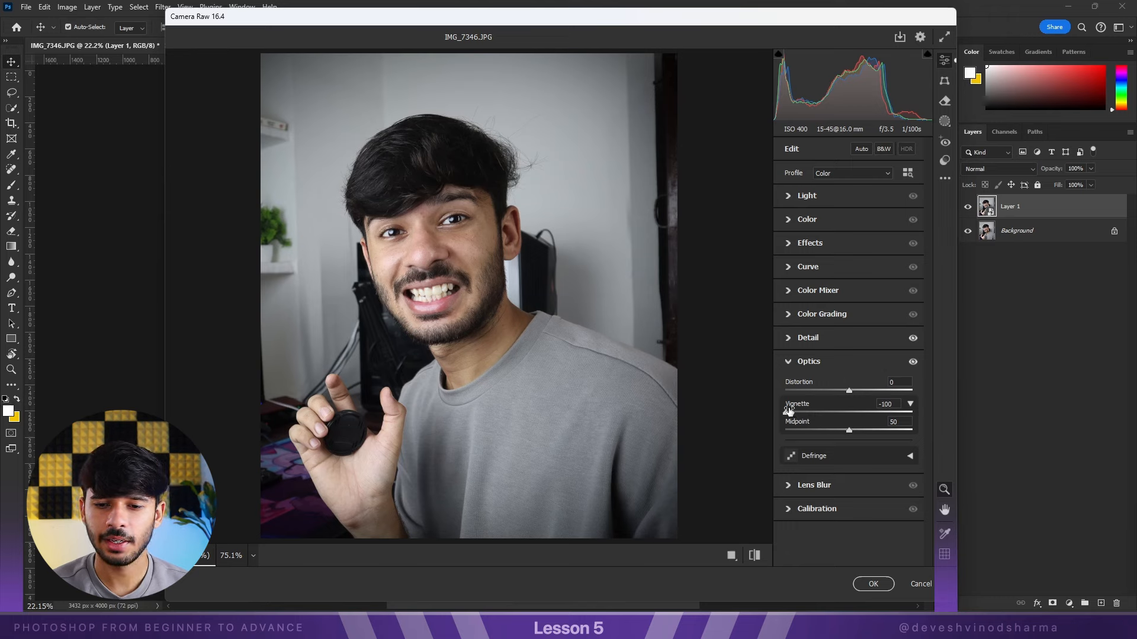
{"action": "left_click_drag", "start_coordinate": [787, 411], "coordinate": [911, 414]}
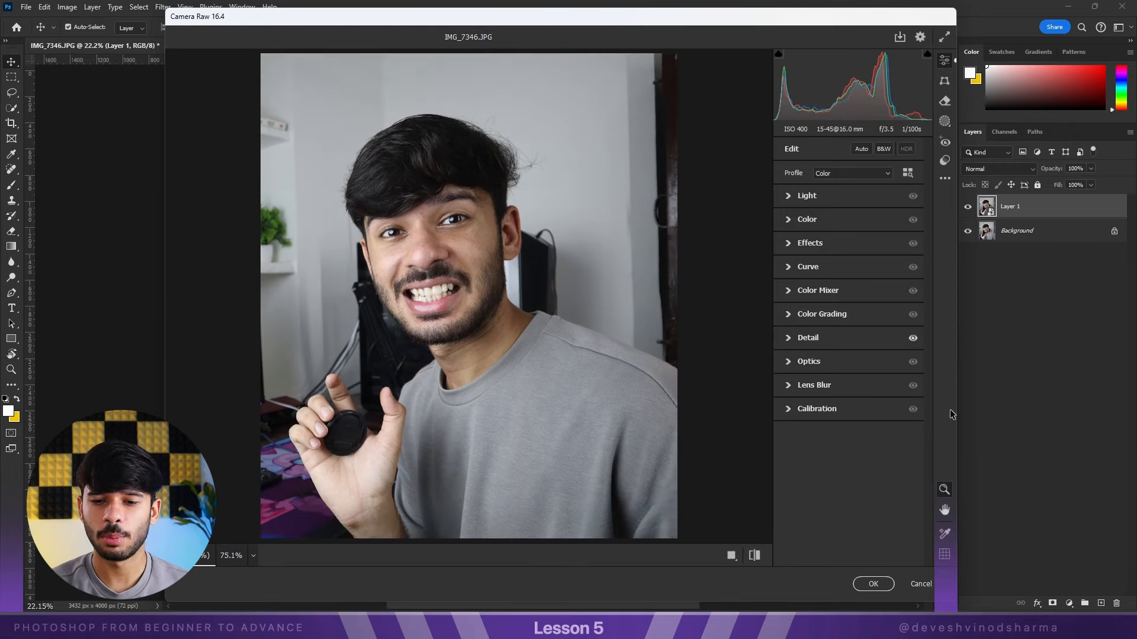
Apply Lens Blur to the photo with a Blur Amount of 51.
{"action": "left_click", "coordinate": [789, 389]}
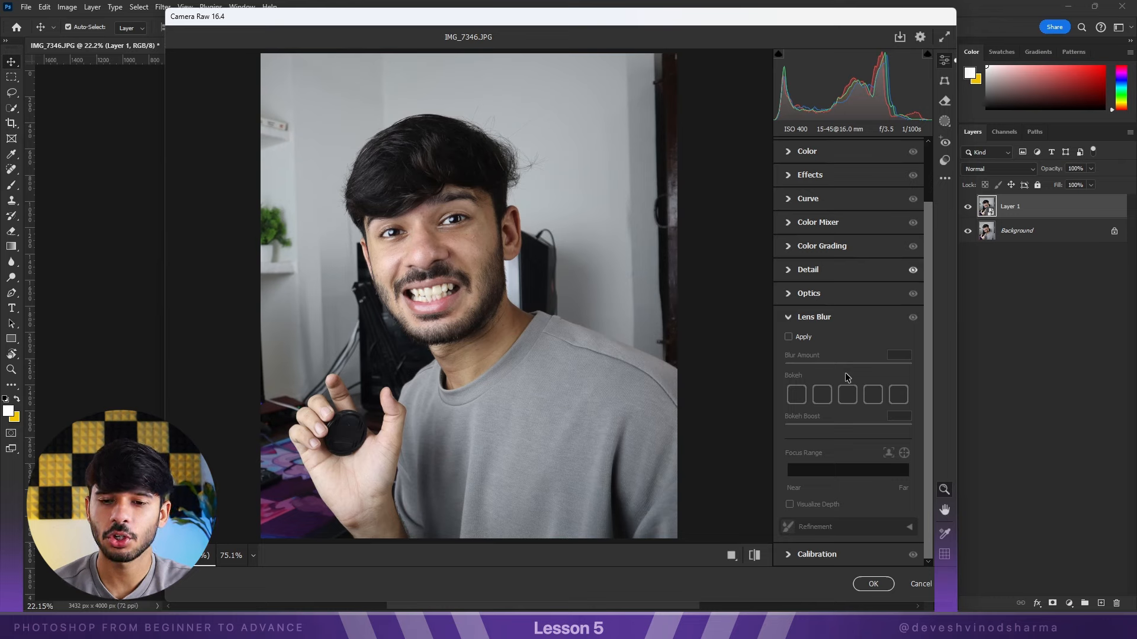
{"action": "left_click", "coordinate": [789, 337]}
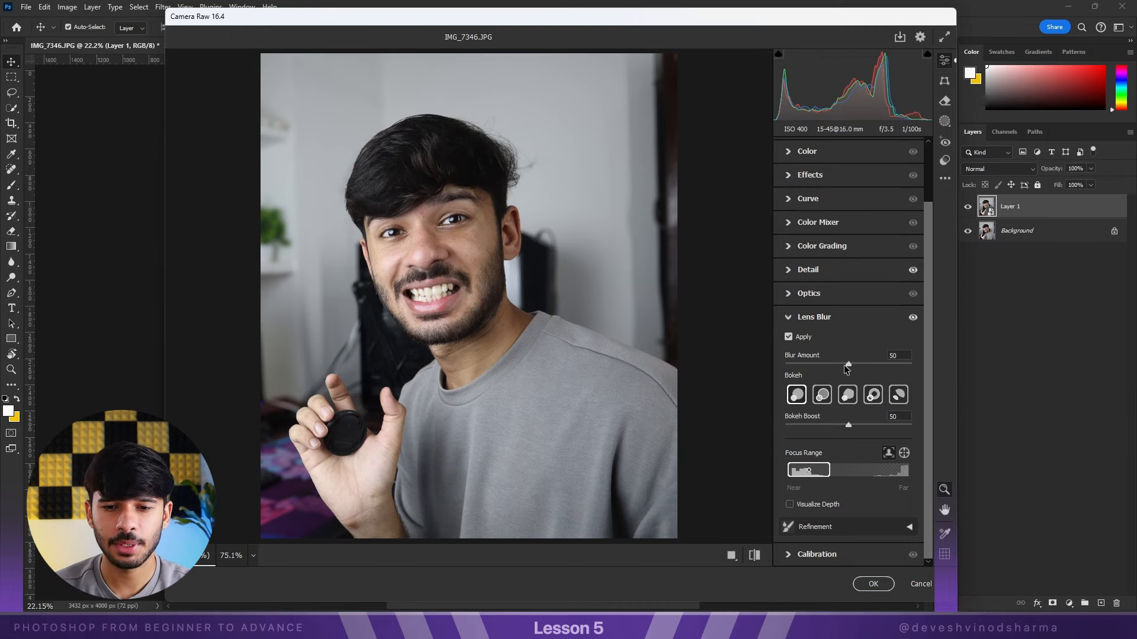
{"action": "mouse_move", "coordinate": [849, 364]}
{"action": "left_mouse_down"}
{"action": "mouse_move", "coordinate": [888, 366]}
{"action": "mouse_move", "coordinate": [851, 364]}
{"action": "left_mouse_up"}
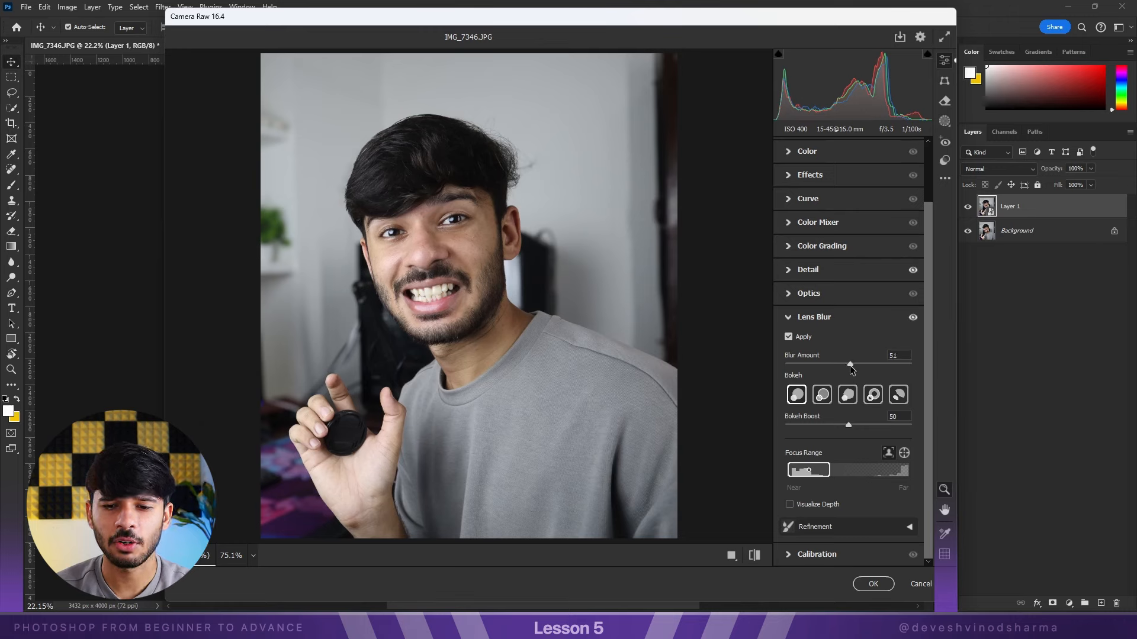
Compare the Lens Blur bokeh shapes, choose the fourth, ring-like one and set Bokeh Boost to 77.
{"action": "left_click", "coordinate": [822, 395]}
{"action": "left_click", "coordinate": [848, 395]}
{"action": "left_click", "coordinate": [873, 396]}
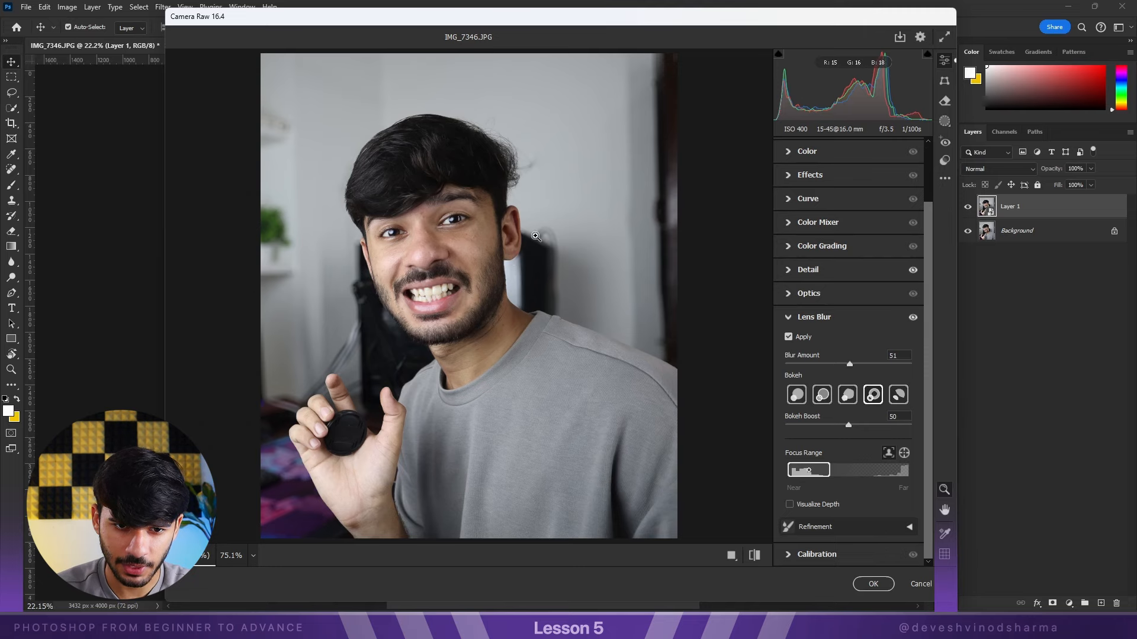
{"action": "left_click", "coordinate": [822, 394]}
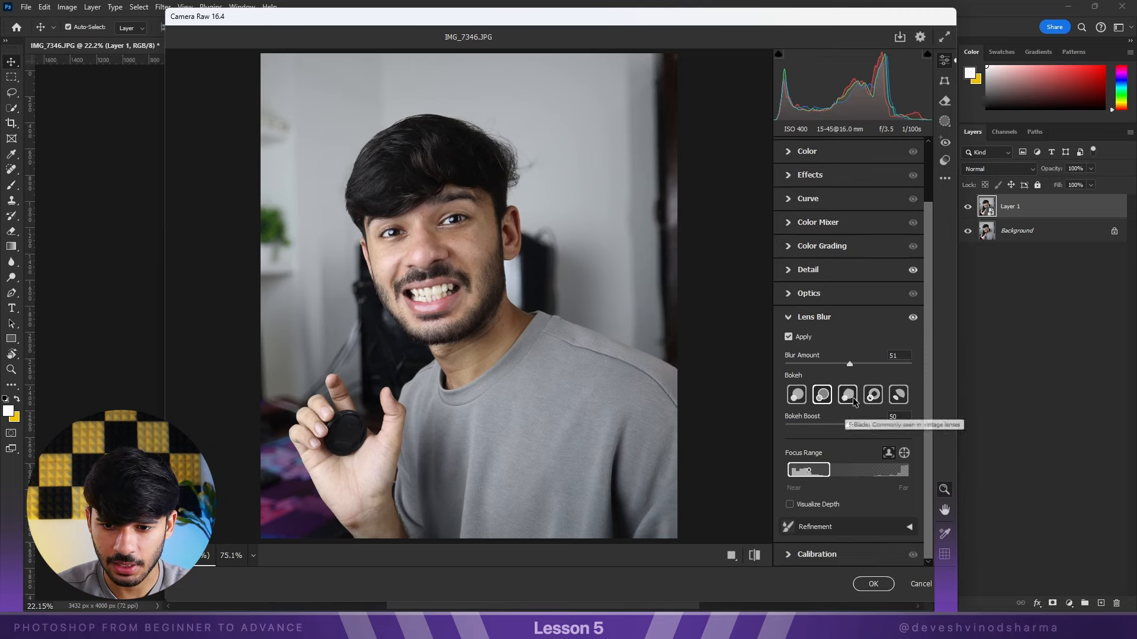
{"action": "left_click", "coordinate": [870, 396]}
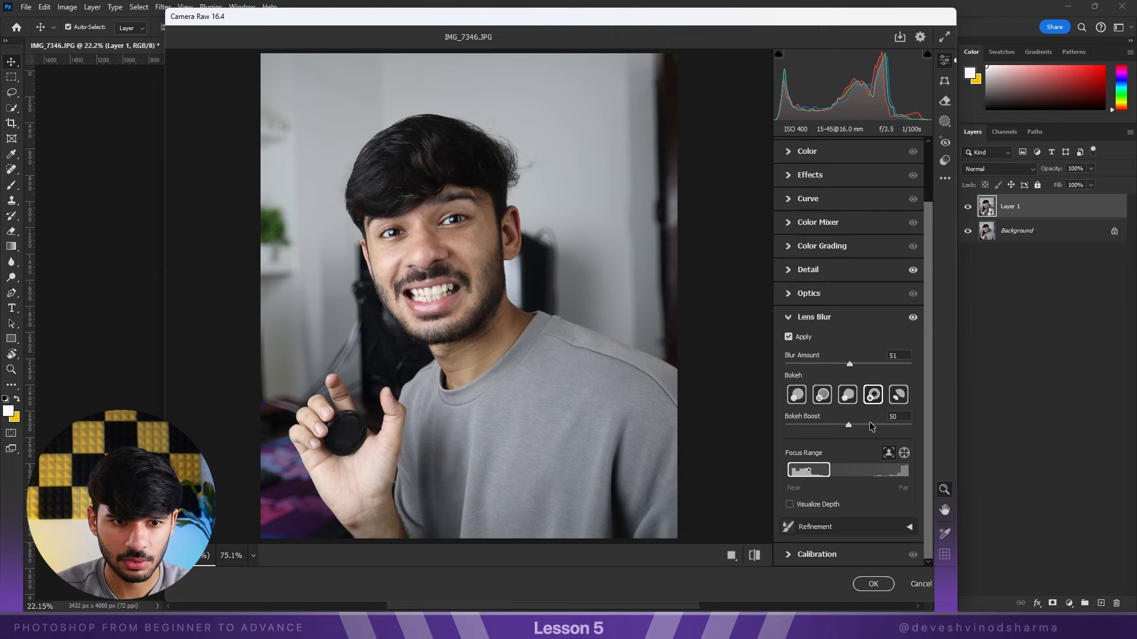
{"action": "left_click_drag", "start_coordinate": [849, 425], "coordinate": [855, 425]}
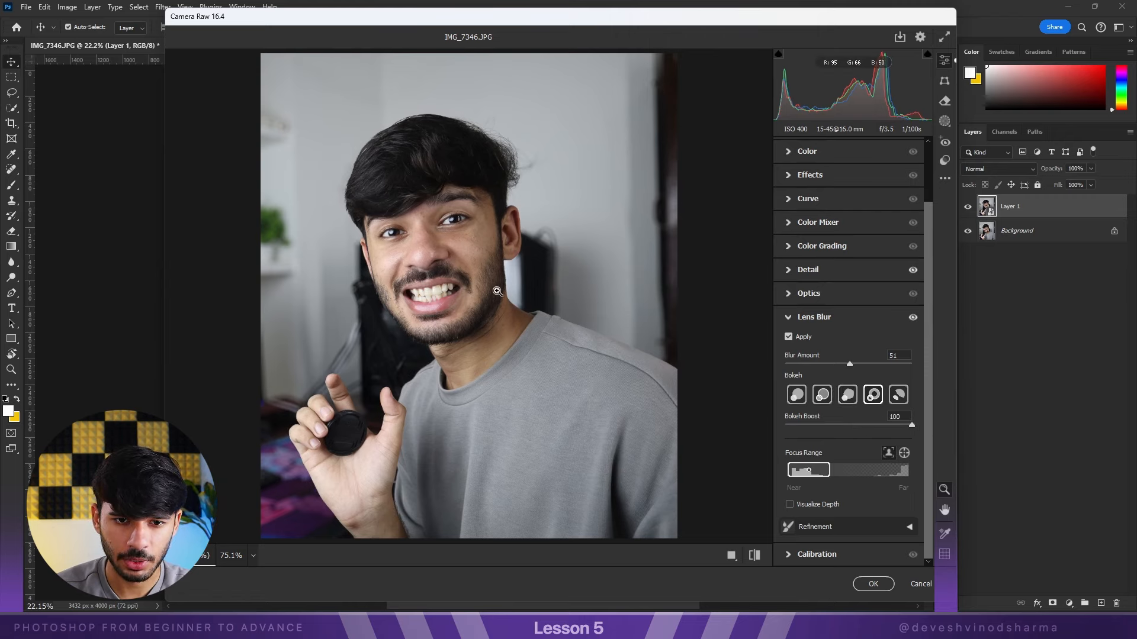
{"action": "left_click_drag", "start_coordinate": [912, 426], "coordinate": [883, 425]}
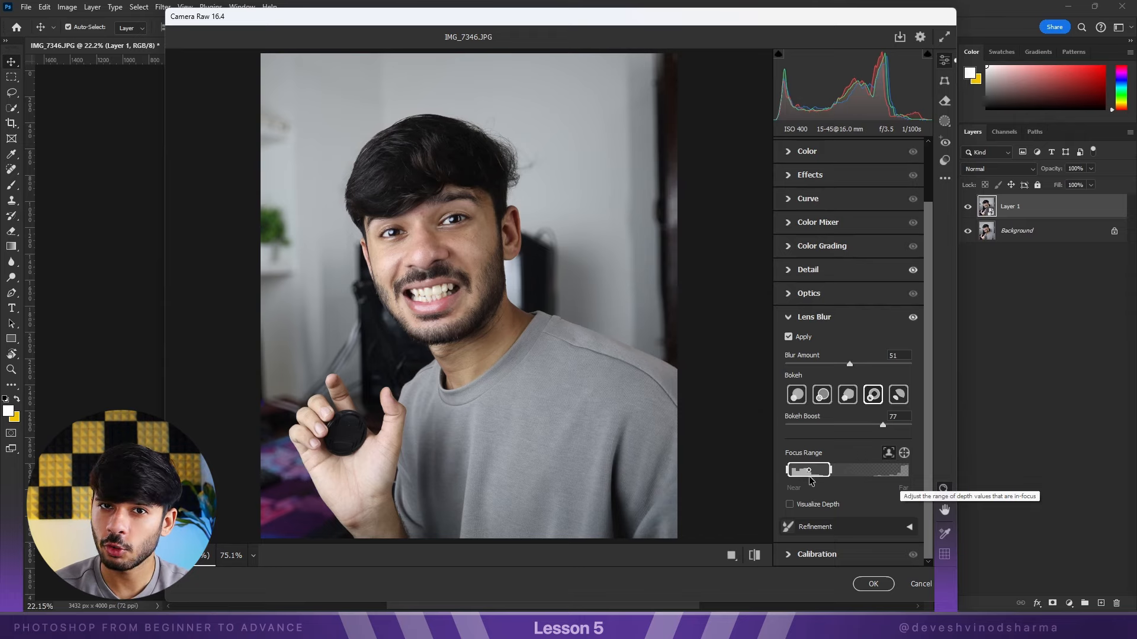
Move the focus range to the far background and back to the subject, and turn off Lens Blur.
{"action": "left_click_drag", "start_coordinate": [810, 473], "coordinate": [1007, 492]}
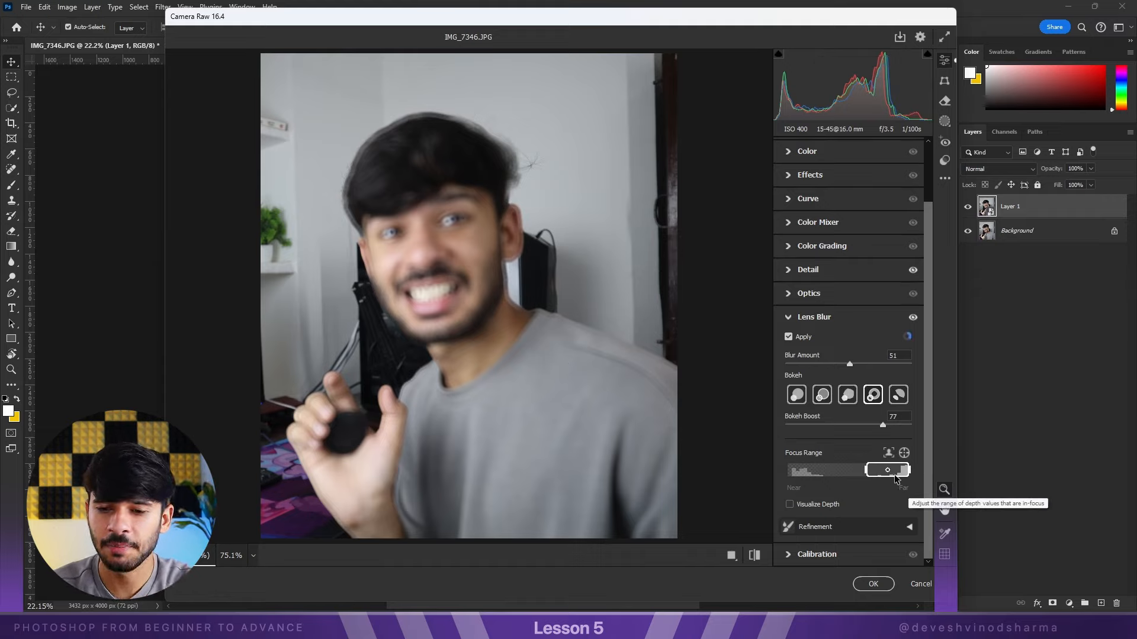
{"action": "left_click_drag", "start_coordinate": [895, 476], "coordinate": [794, 474]}
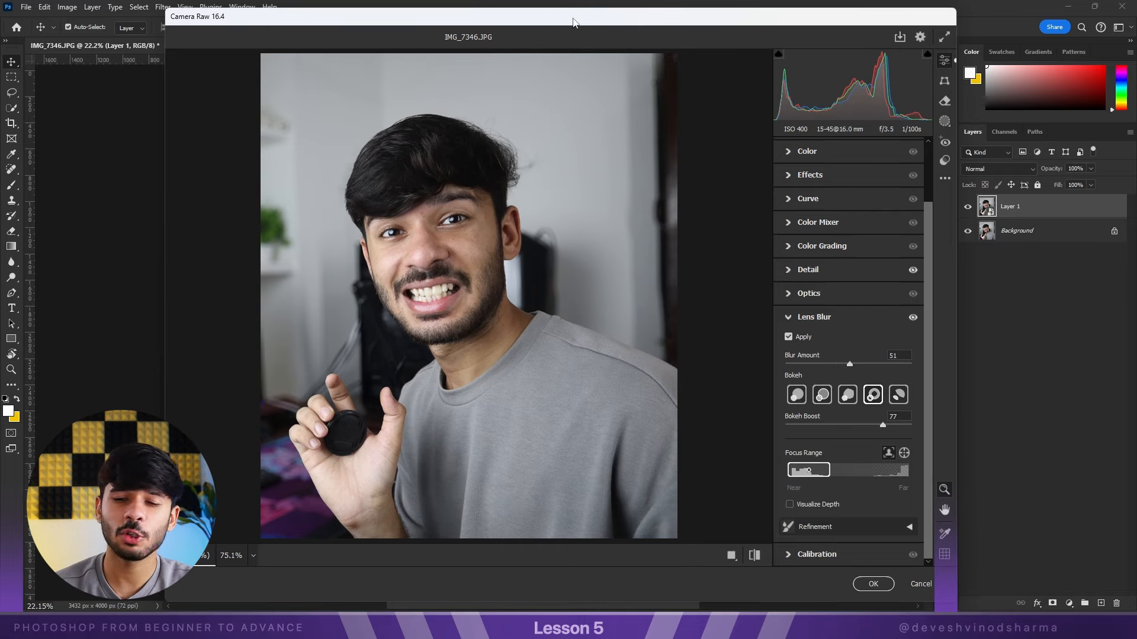
{"action": "left_click", "coordinate": [790, 336]}
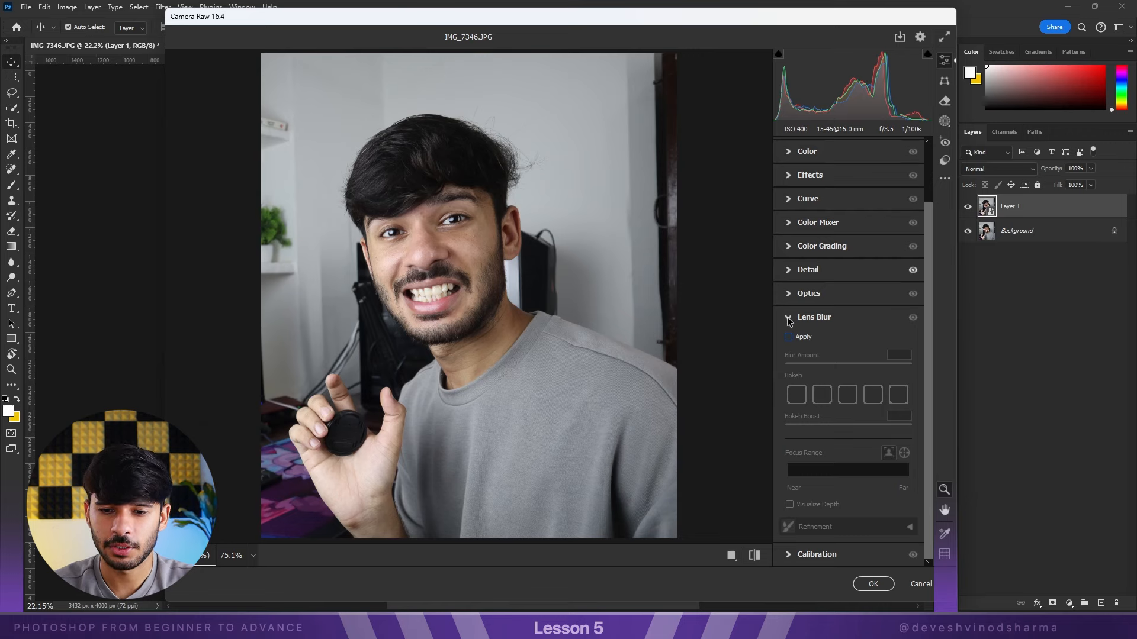
{"action": "left_click", "coordinate": [789, 318]}
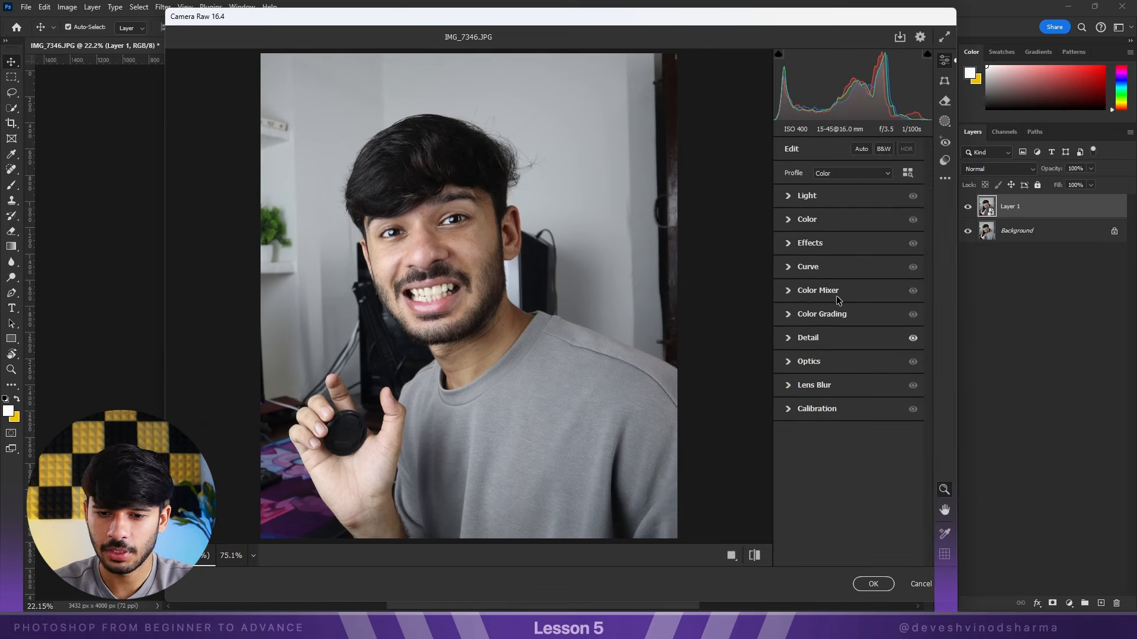
Try the Calibration Red Primary at Hue +12 and Saturation +47, and reset both values.
{"action": "left_click", "coordinate": [788, 408]}
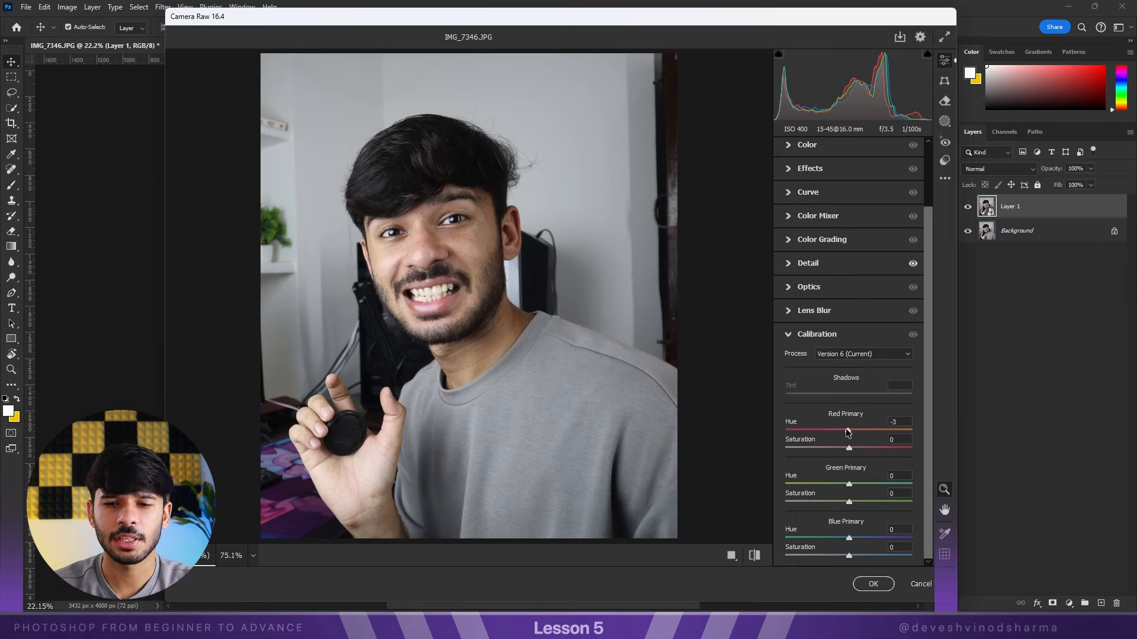
{"action": "left_click_drag", "start_coordinate": [848, 431], "coordinate": [880, 457]}
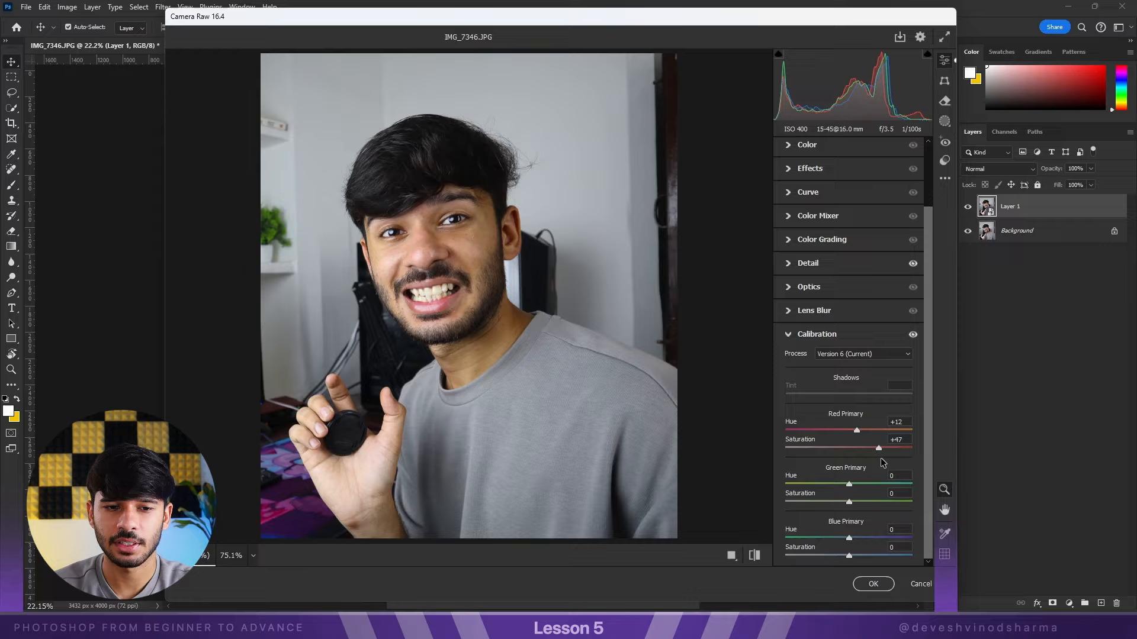
{"action": "double_click", "coordinate": [844, 427]}
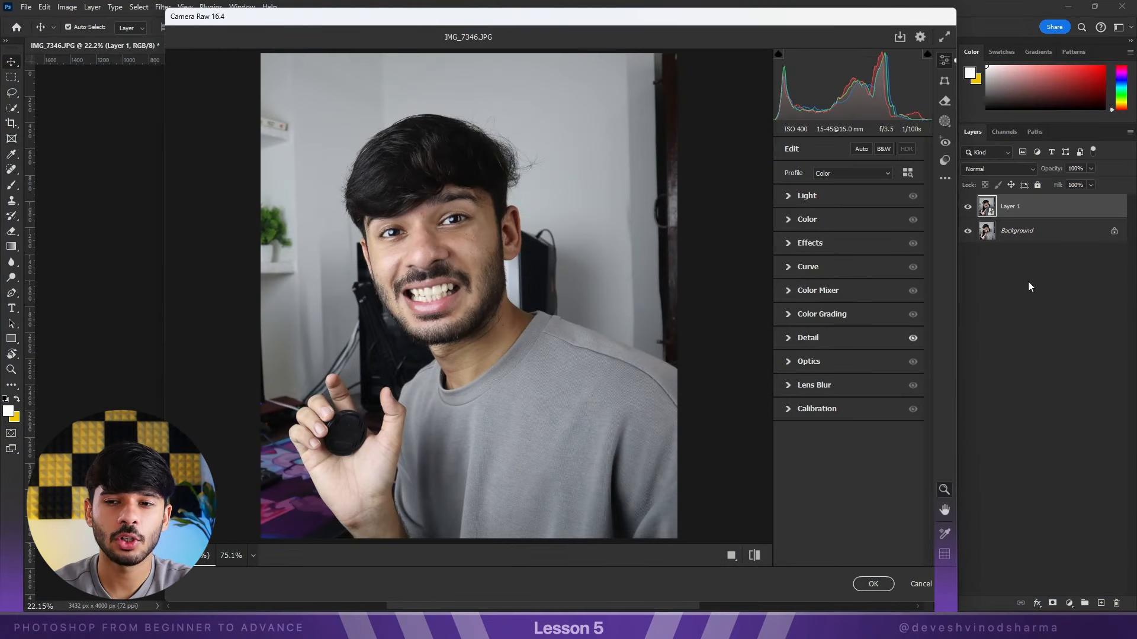
Create a new Camera Raw mask that automatically selects the subject, and look through its adjustments.
{"action": "left_click", "coordinate": [944, 122]}
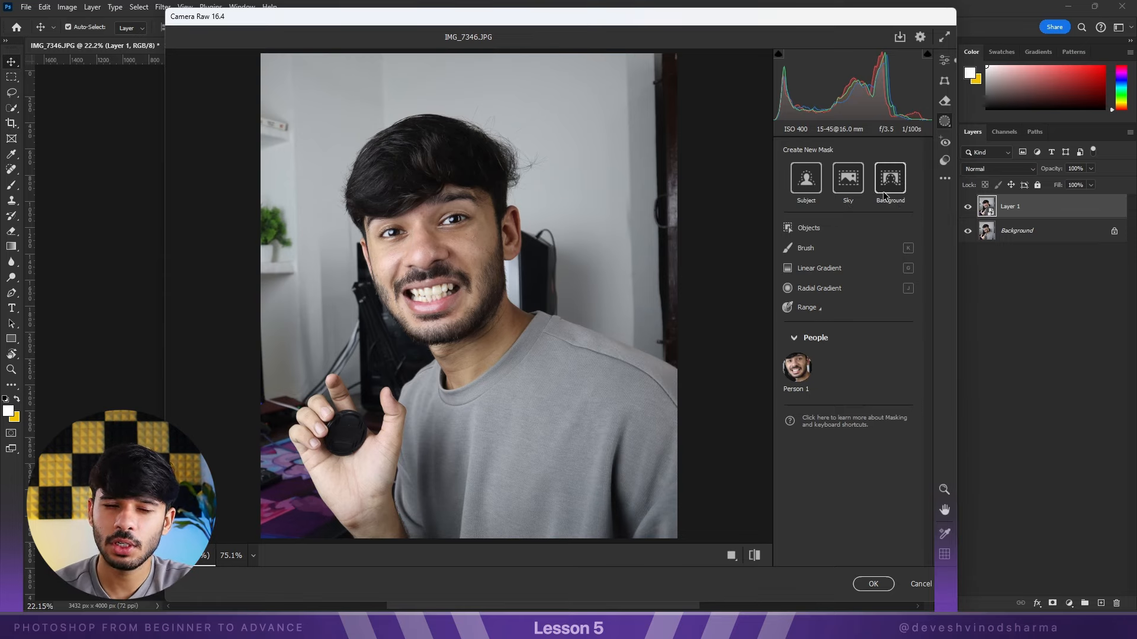
{"action": "left_click", "coordinate": [806, 180]}
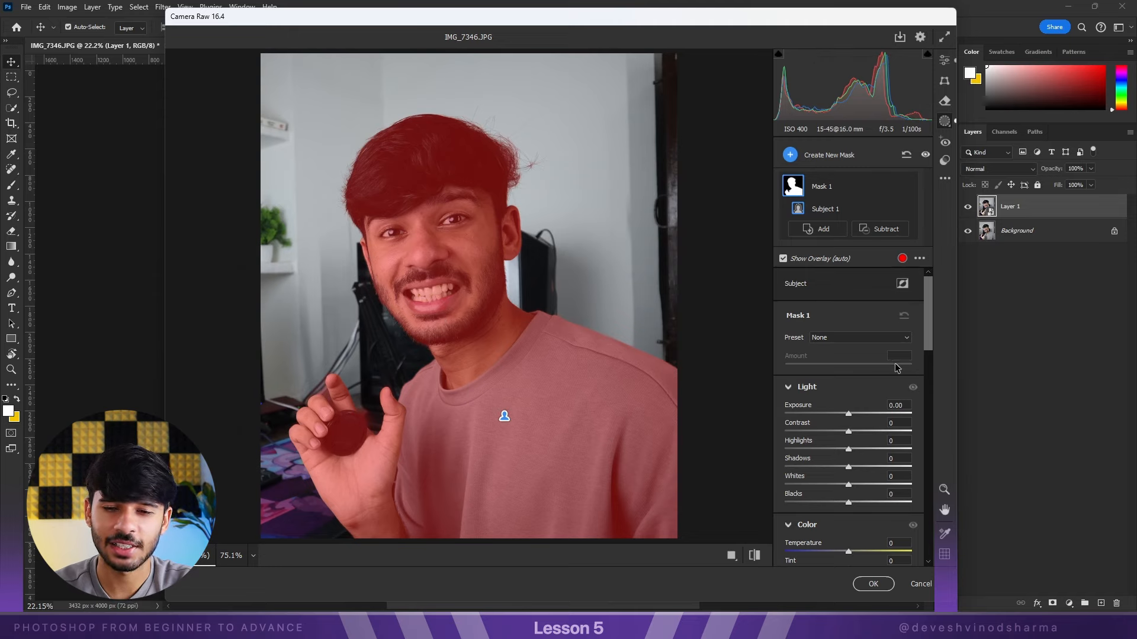
{"action": "scroll", "coordinate": [877, 284], "scroll_direction": "down", "scroll_amount": 4}
{"action": "scroll", "coordinate": [877, 285], "scroll_direction": "up", "scroll_amount": 4}
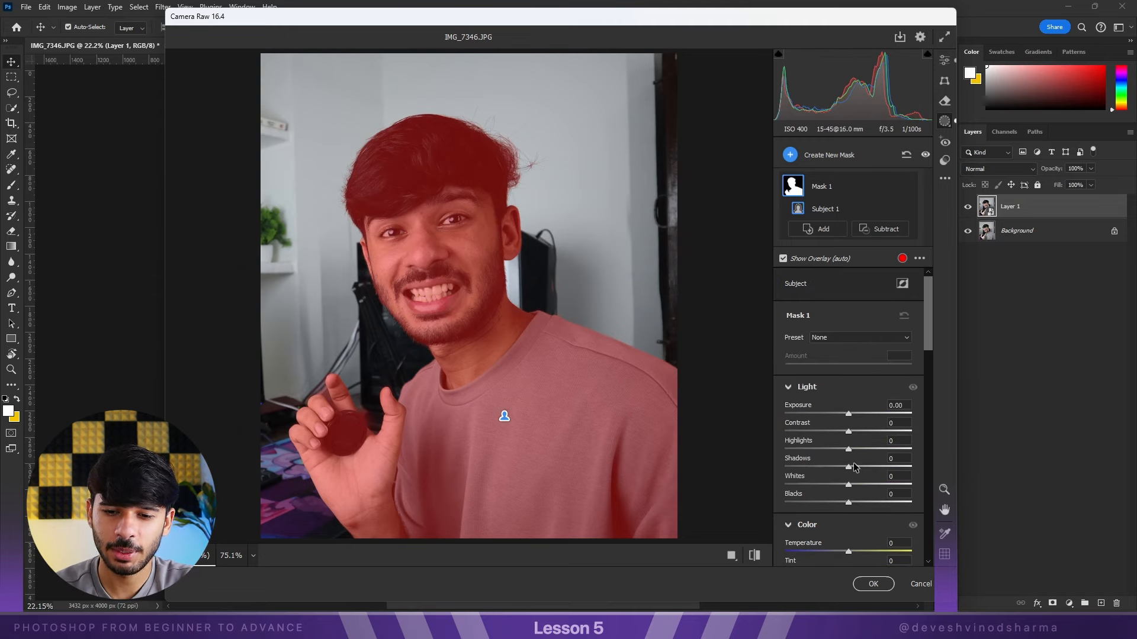
Adjust the subject mask to Exposure +0.70, Contrast +35, Highlights +12 and Temperature +59.
{"action": "left_click_drag", "start_coordinate": [853, 416], "coordinate": [882, 480]}
{"action": "scroll", "coordinate": [857, 453], "scroll_direction": "down", "scroll_amount": 1}
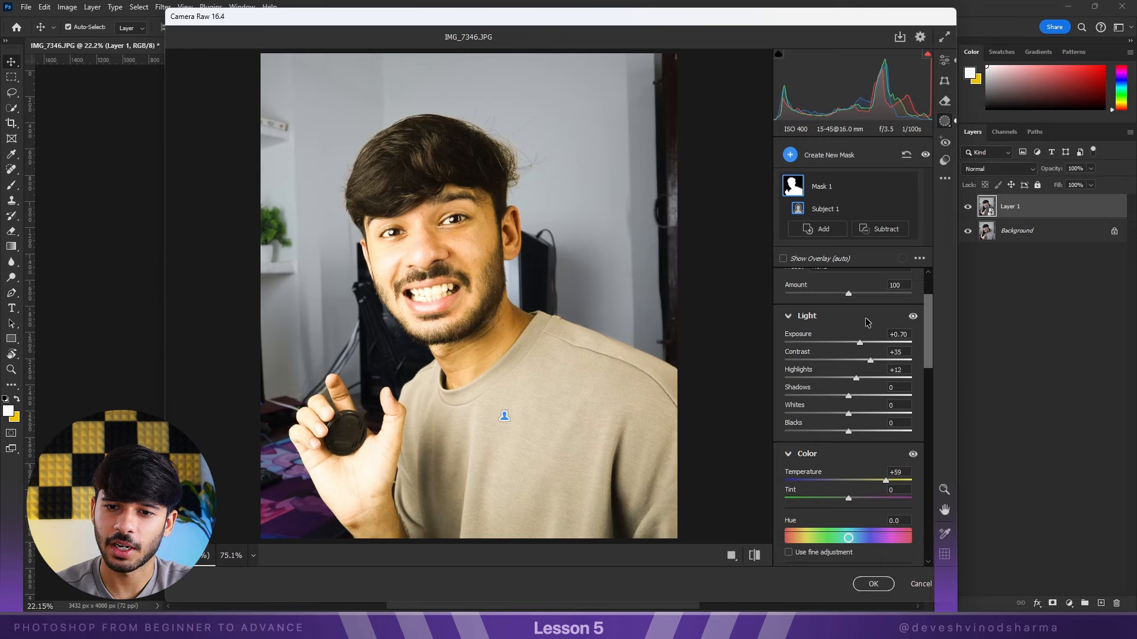
{"action": "scroll", "coordinate": [857, 361], "scroll_direction": "down", "scroll_amount": 6}
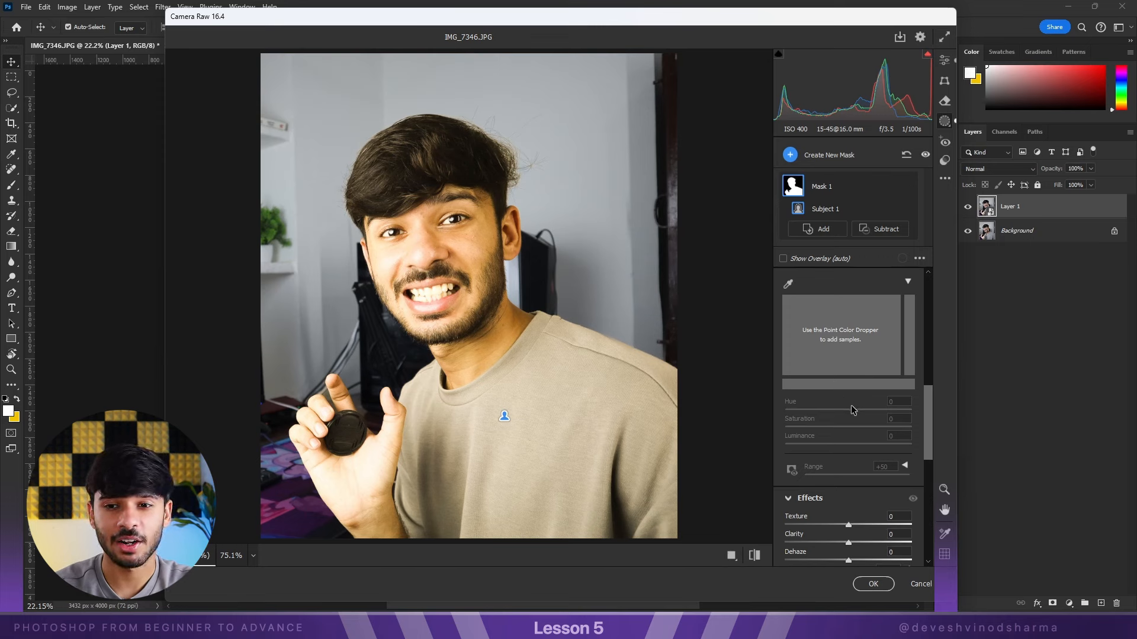
{"action": "scroll", "coordinate": [852, 410], "scroll_direction": "up", "scroll_amount": 5}
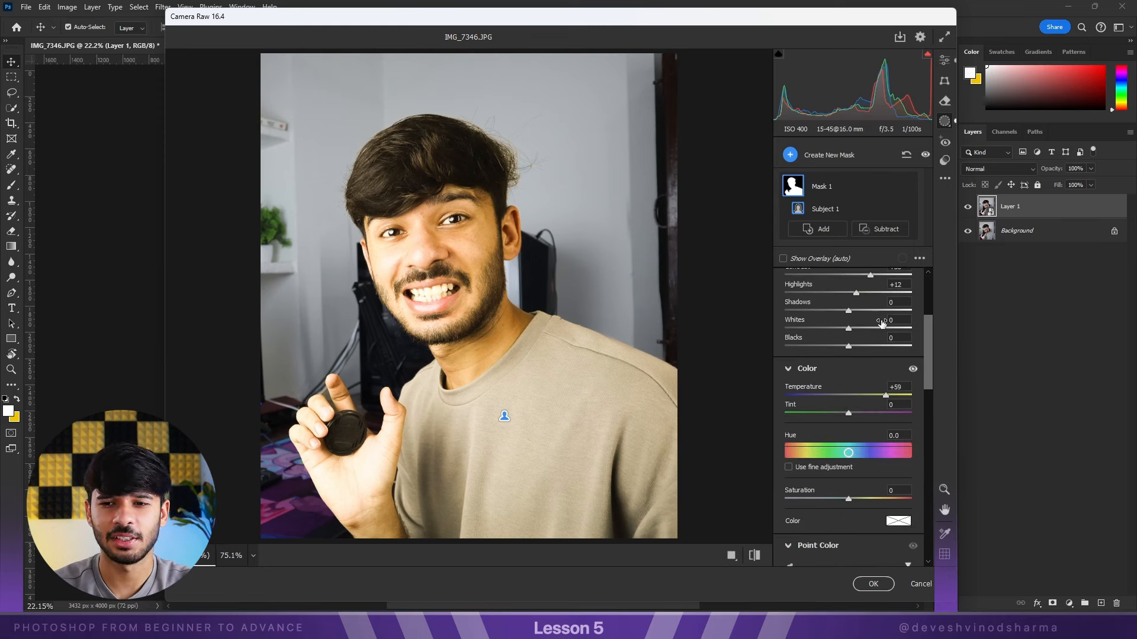
Try the Seasons: Autumn preset TM11, look through the other presets, and reset all Camera Raw edits to default.
{"action": "left_click", "coordinate": [945, 161]}
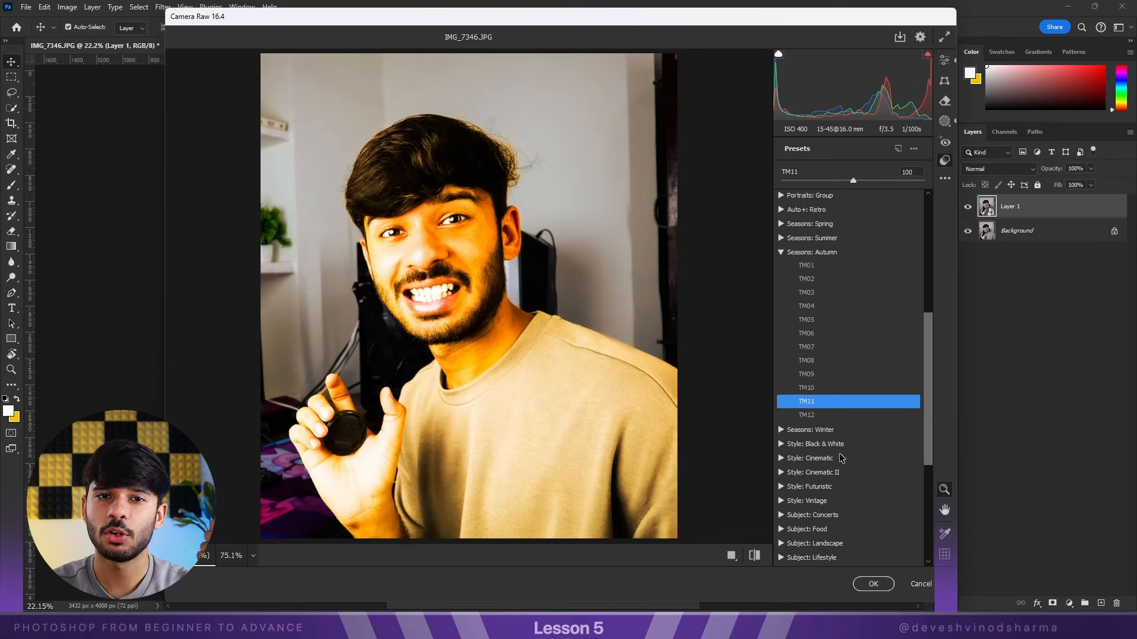
{"action": "scroll", "coordinate": [853, 284], "scroll_direction": "up", "scroll_amount": 5}
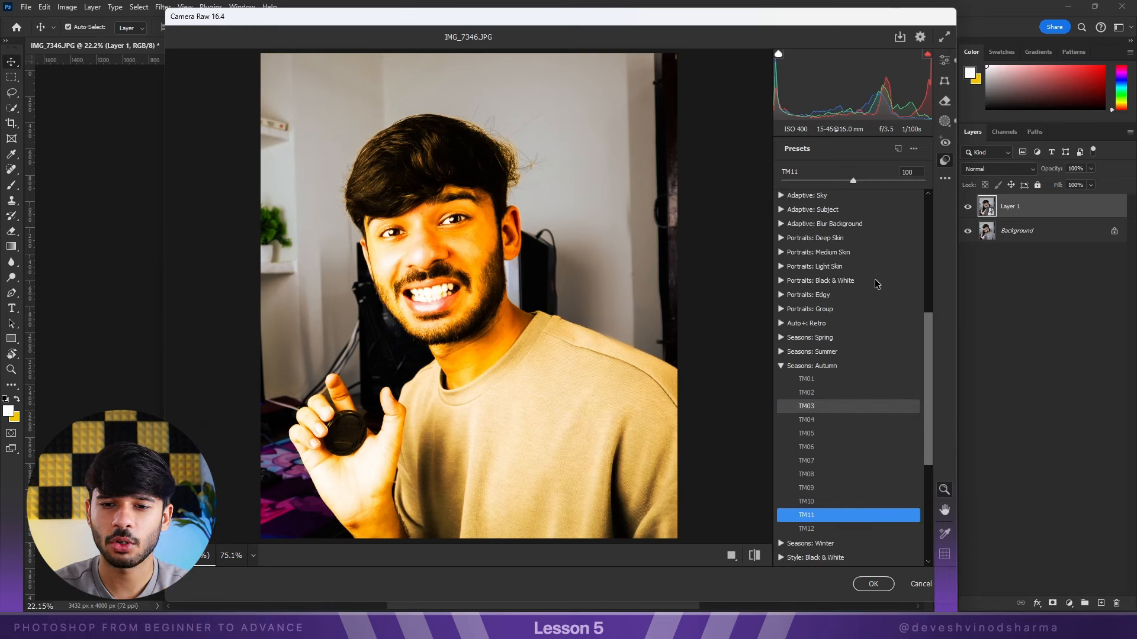
{"action": "left_click", "coordinate": [945, 179]}
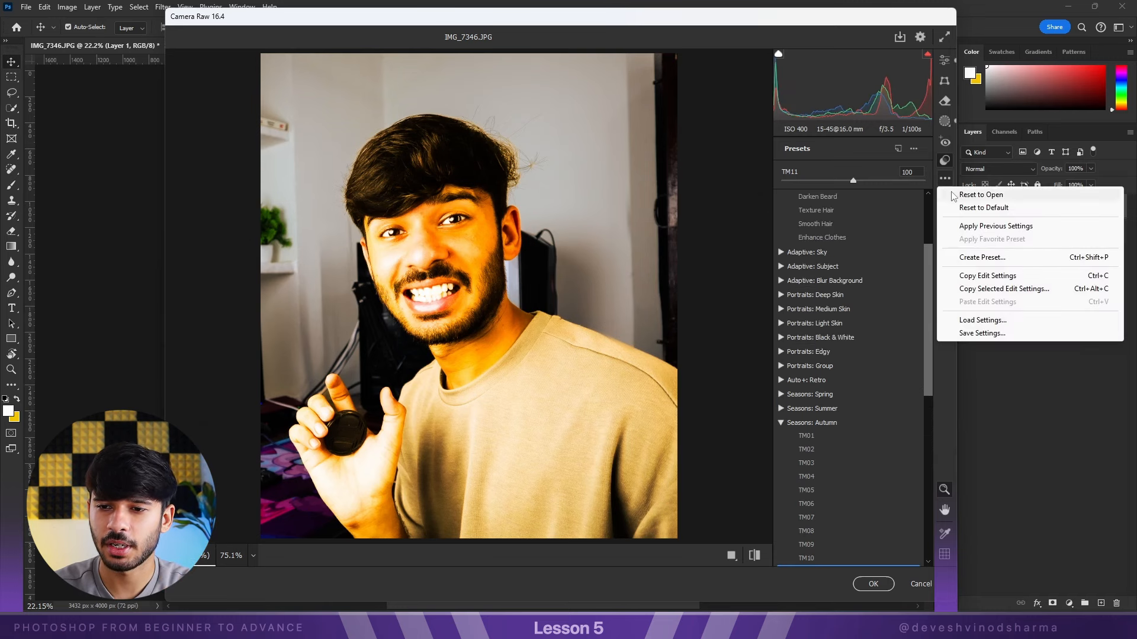
{"action": "left_click", "coordinate": [971, 208]}
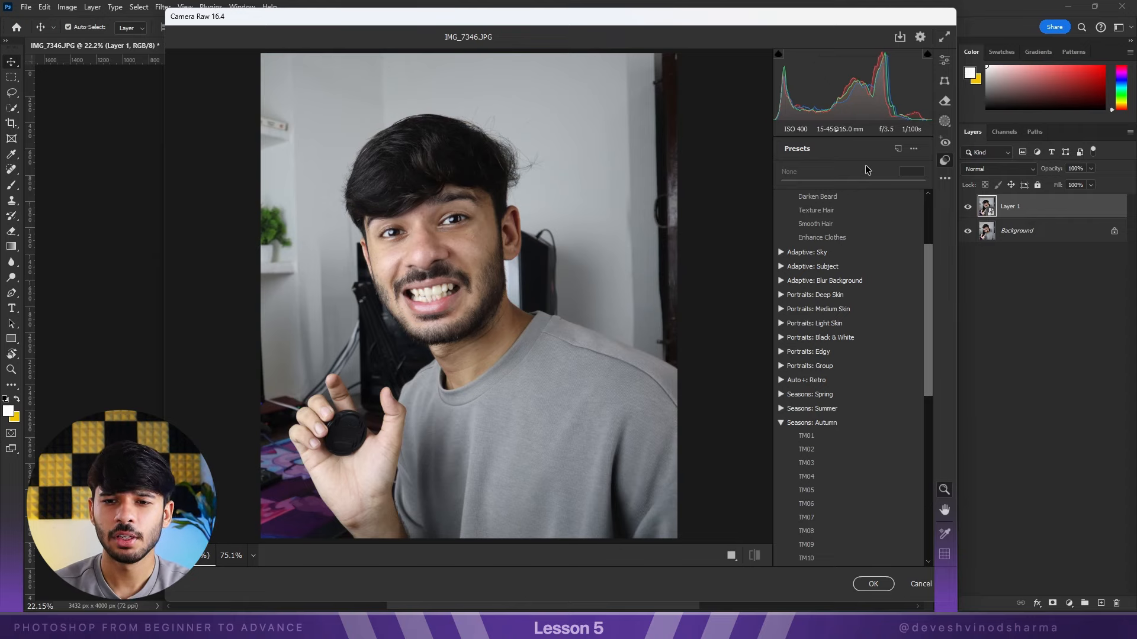
In the Light edit settings, set Exposure to +0.70, Contrast to +23 and Shadows to -43.
{"action": "left_click", "coordinate": [944, 61]}
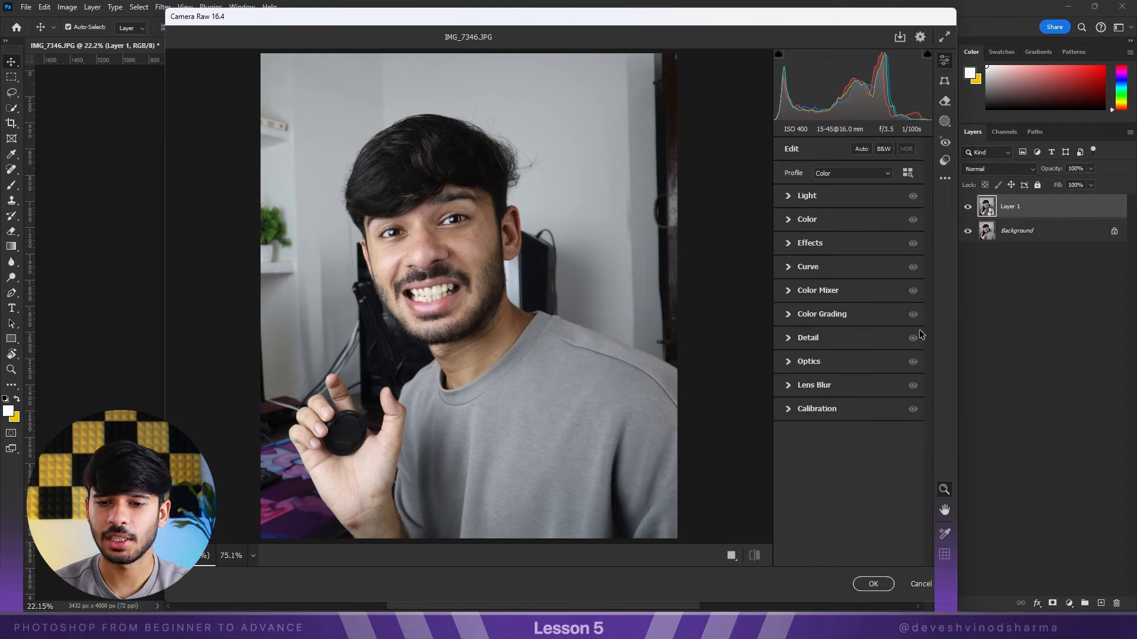
{"action": "left_click", "coordinate": [793, 198]}
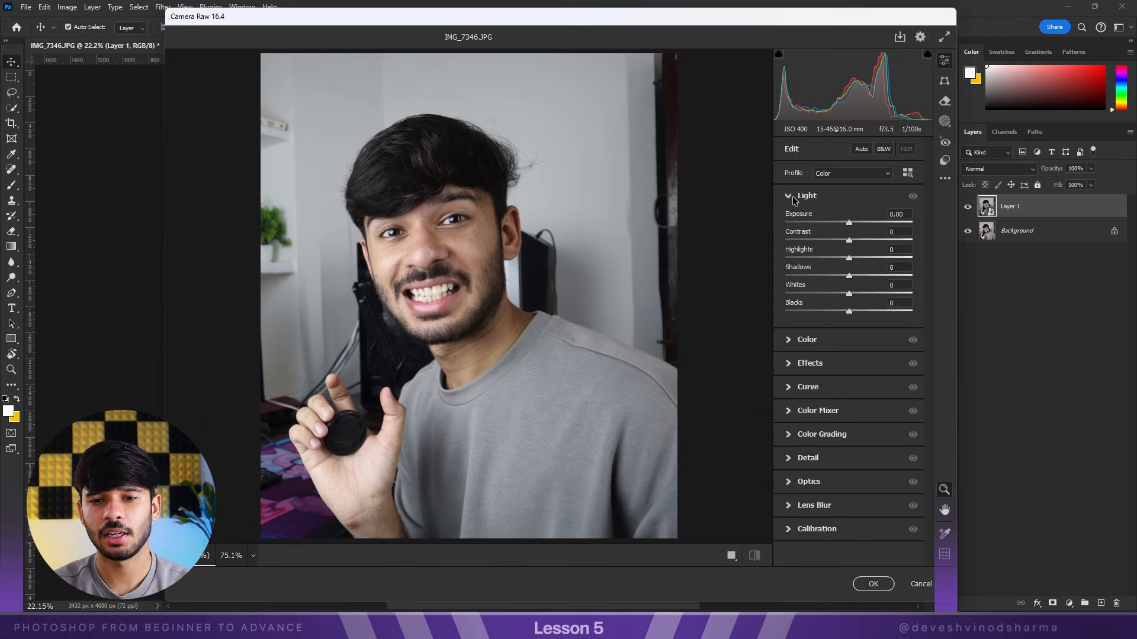
{"action": "left_click_drag", "start_coordinate": [849, 223], "coordinate": [823, 276]}
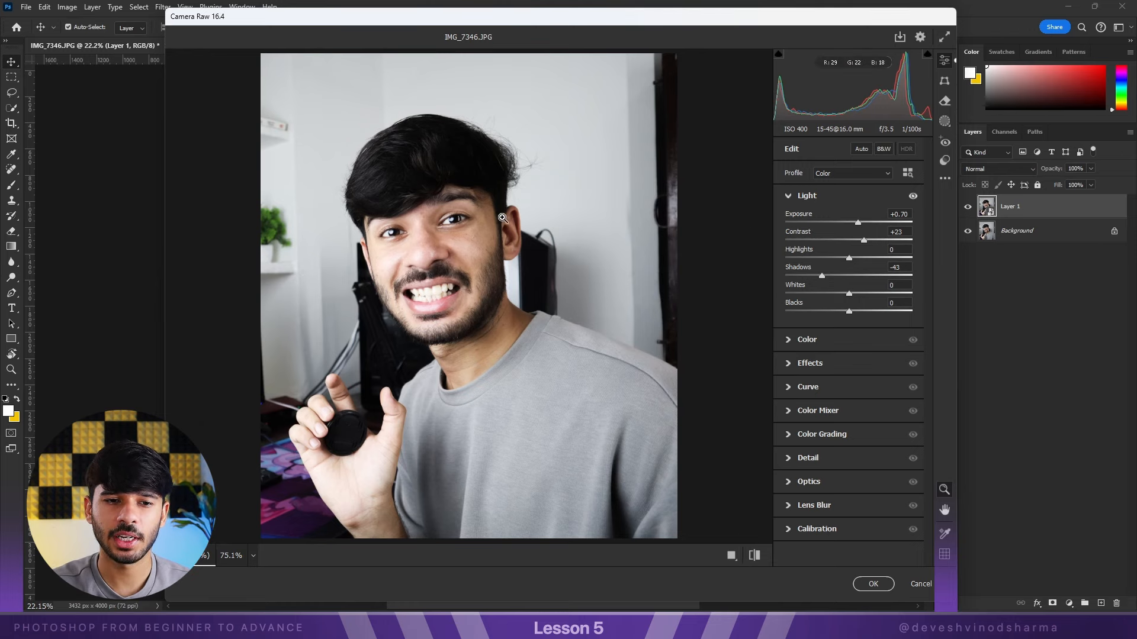
Compare the portrait repeatedly between its default and current Camera Raw settings, ending on the current settings.
{"action": "left_click", "coordinate": [754, 555]}
{"action": "left_click", "coordinate": [754, 555]}
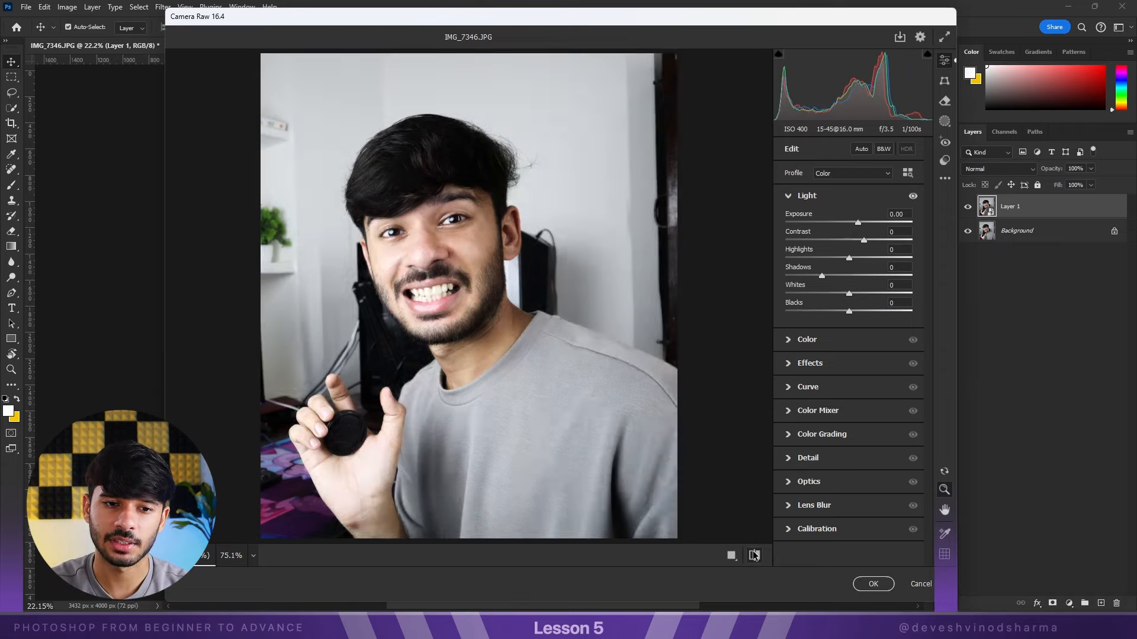
{"action": "left_click", "coordinate": [754, 555]}
{"action": "left_click", "coordinate": [754, 555]}
{"action": "left_click", "coordinate": [754, 554]}
{"action": "left_click", "coordinate": [754, 555]}
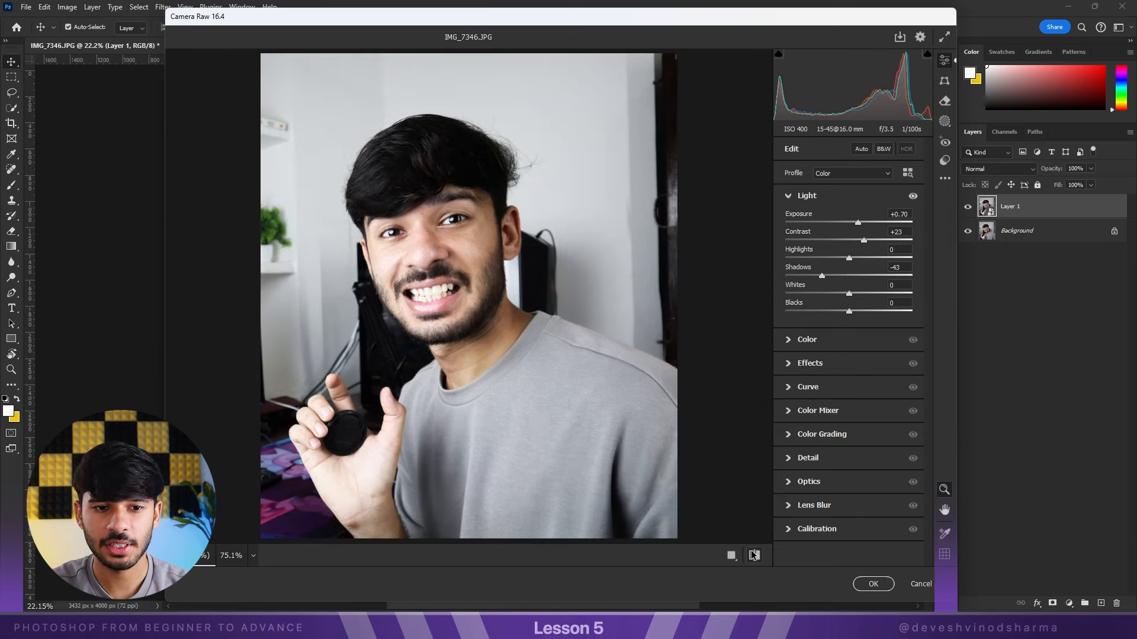
{"action": "left_click", "coordinate": [753, 555]}
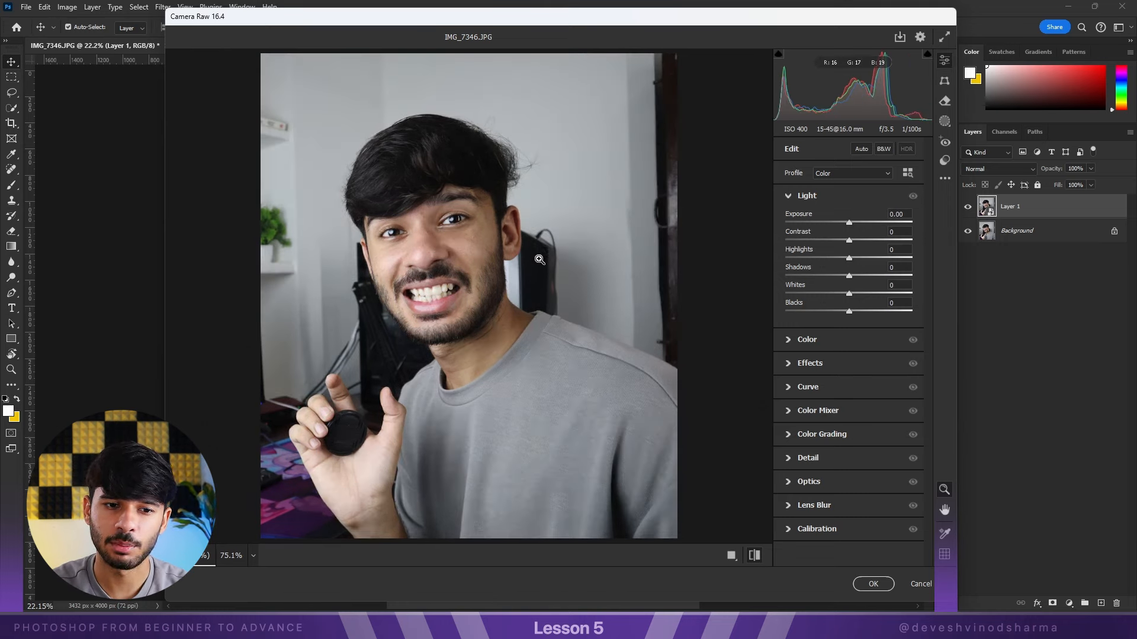
{"action": "left_click", "coordinate": [755, 557]}
{"action": "left_click", "coordinate": [755, 557]}
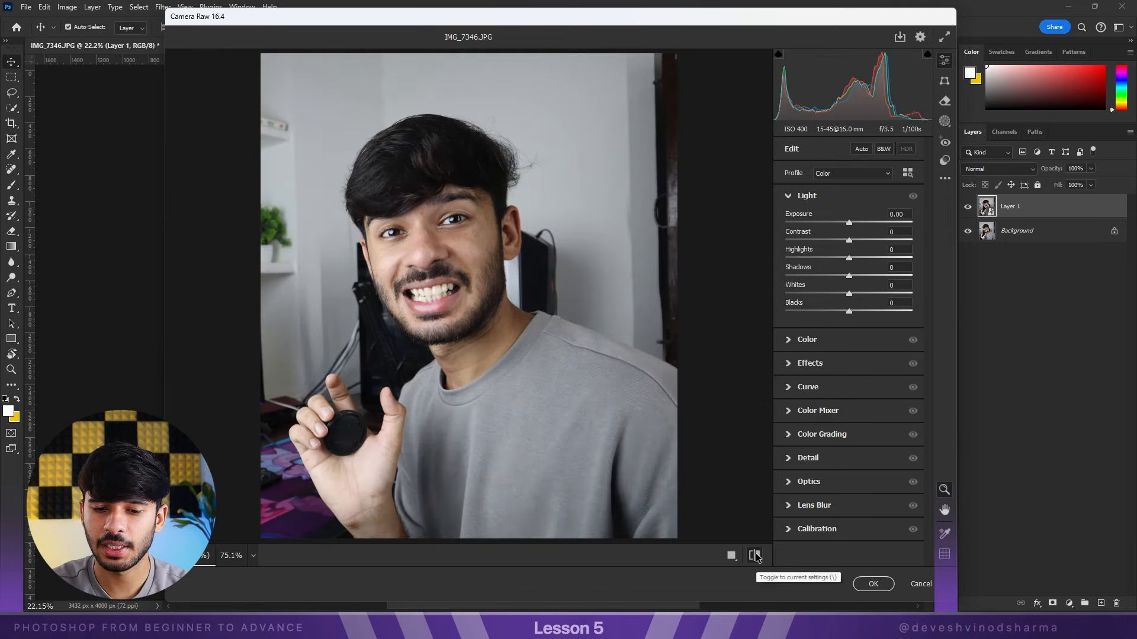
{"action": "left_click", "coordinate": [755, 556]}
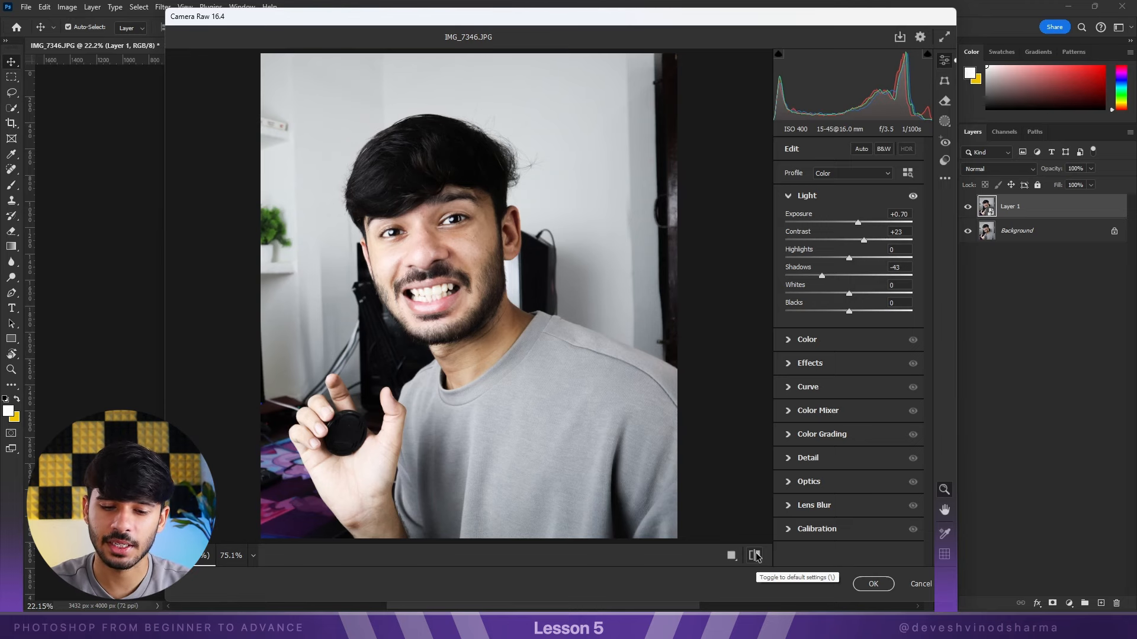
Apply the Camera Raw edits to Layer 1 and reopen the filter from its smart filter entry.
{"action": "key", "text": "Return"}
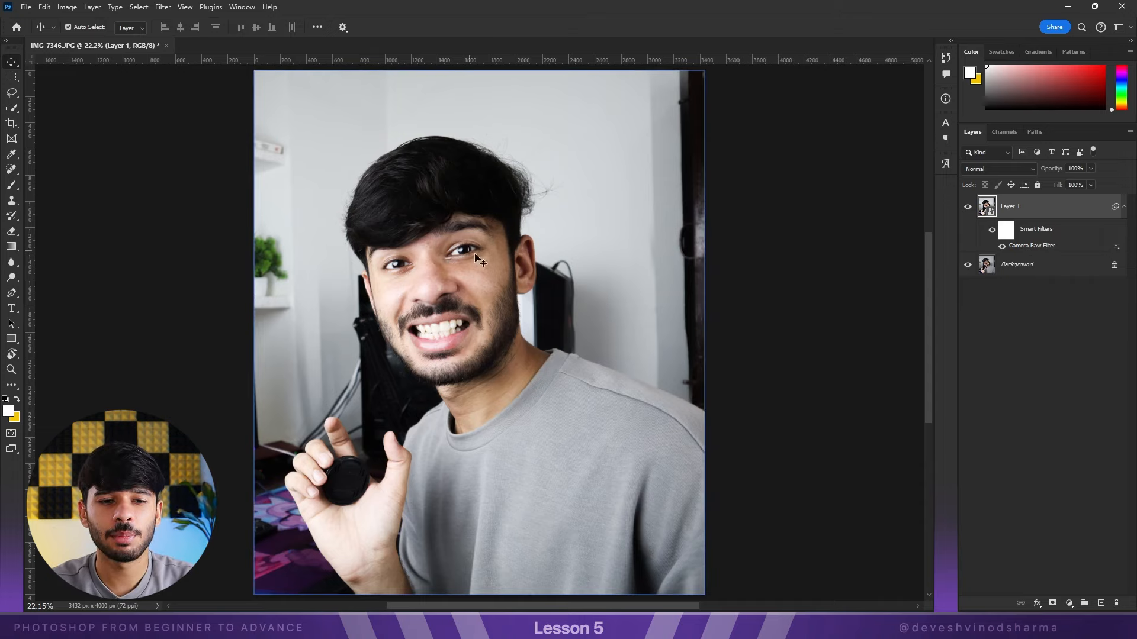
{"action": "double_click", "coordinate": [1043, 247]}
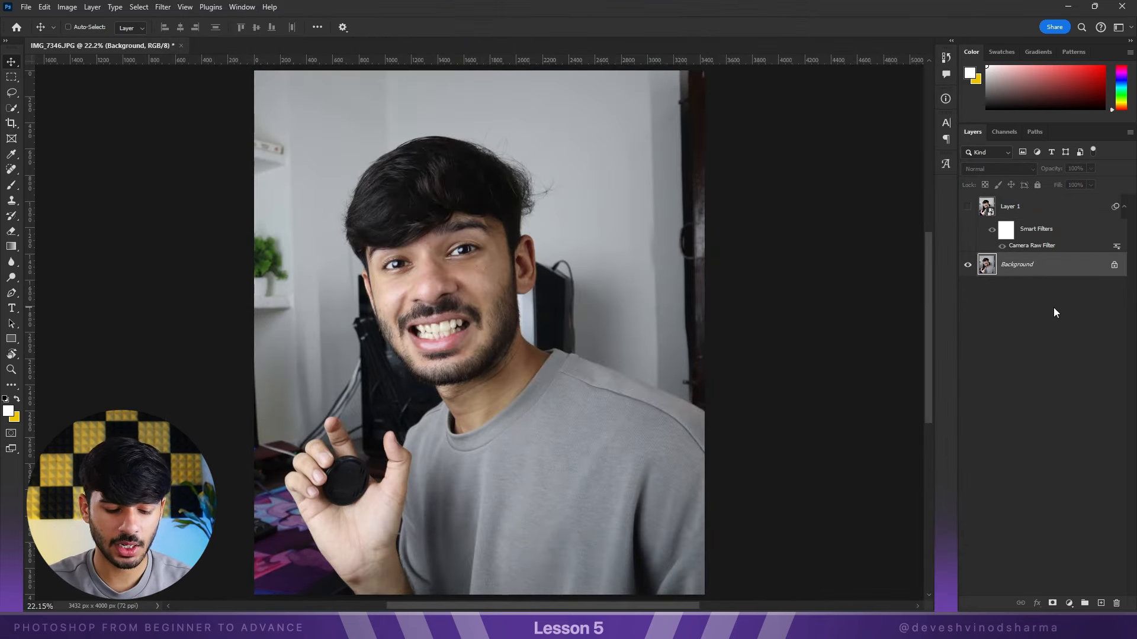
Duplicate the Background layer without converting the copy to a smart object.
{"action": "key", "text": "ctrl+j"}
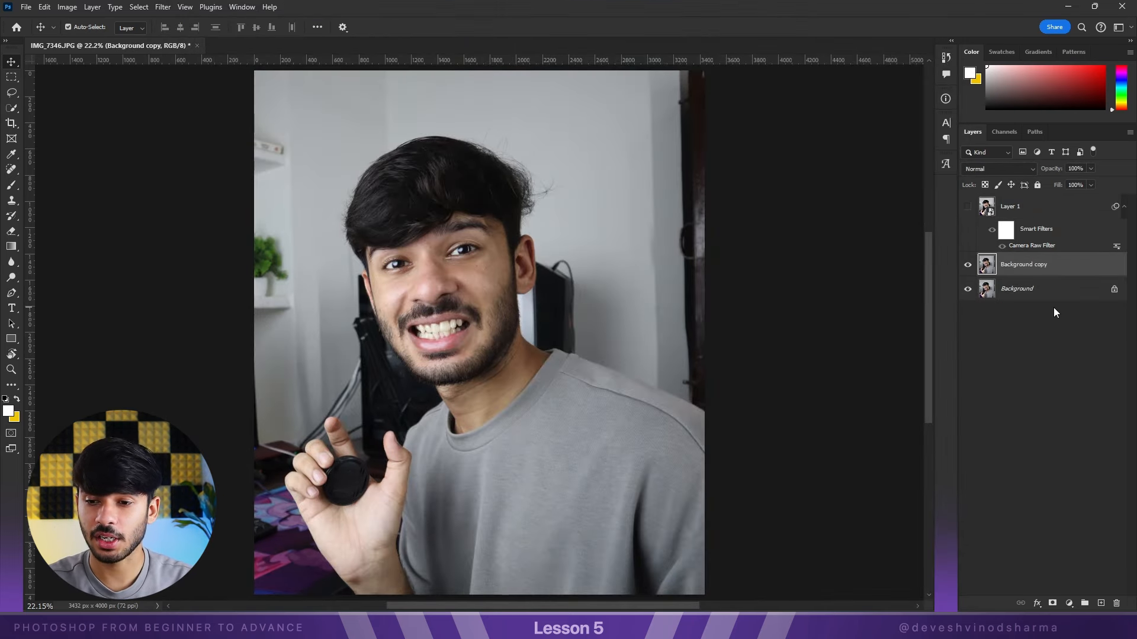
{"action": "right_click", "coordinate": [1071, 266]}
{"action": "left_click", "coordinate": [968, 351]}
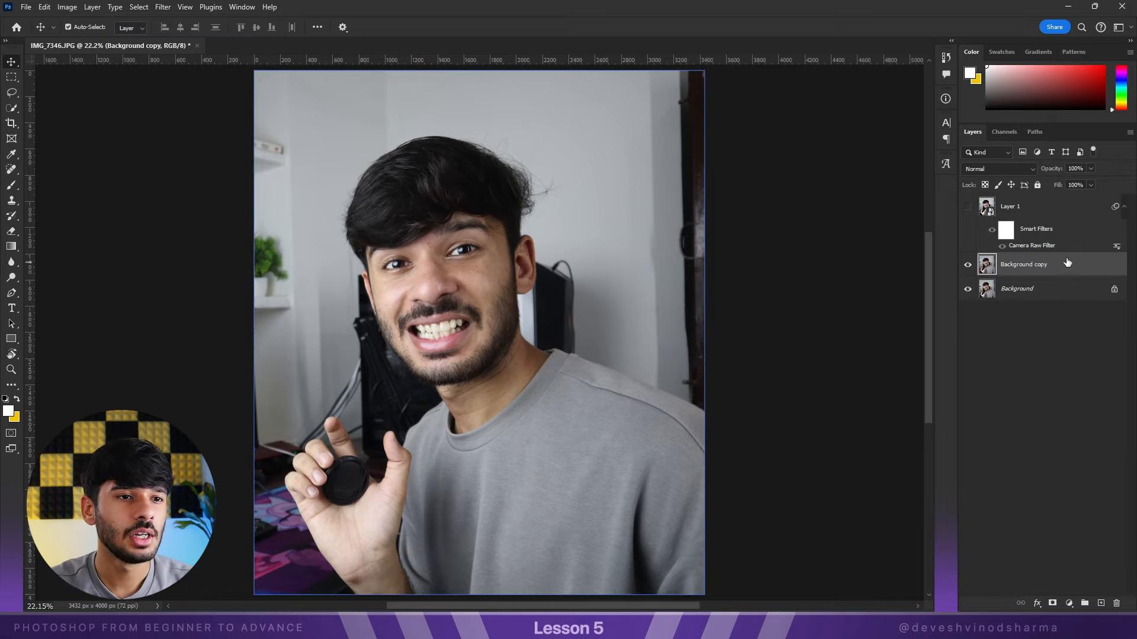
Brighten the Background copy with the Camera Raw Filter's Light settings, apply the filter, and select that layer.
{"action": "left_click", "coordinate": [163, 7]}
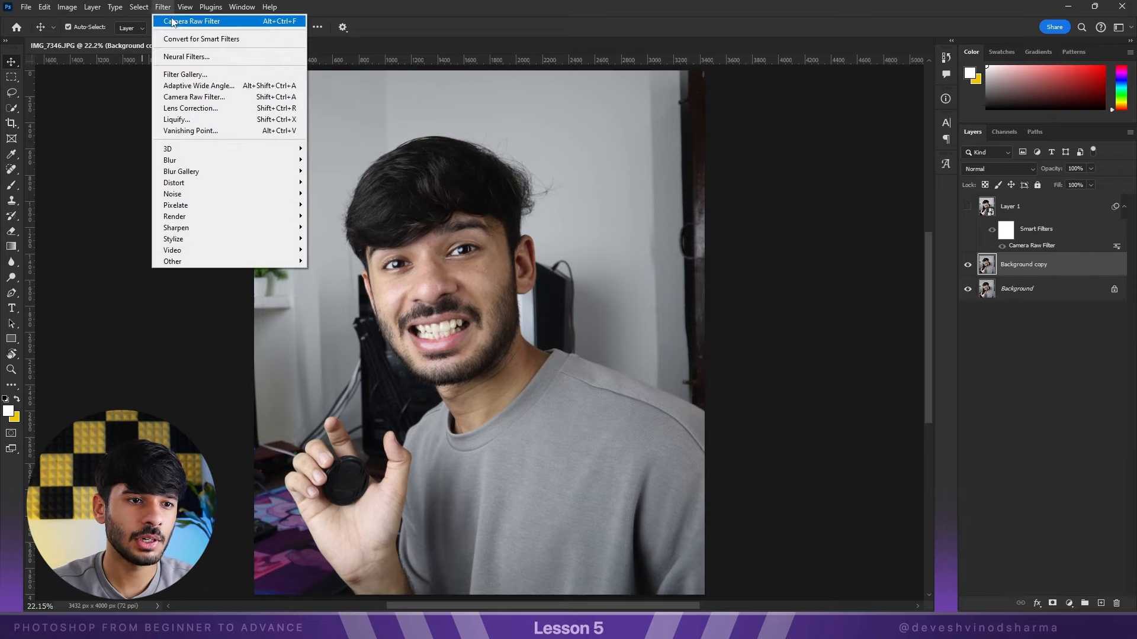
{"action": "left_click", "coordinate": [183, 98]}
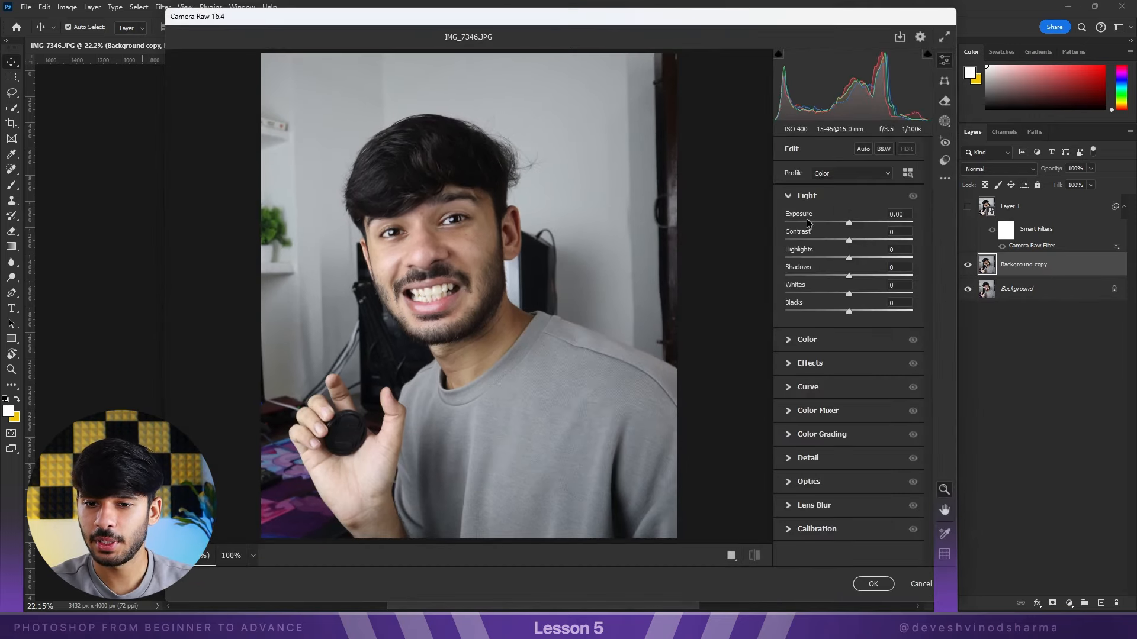
{"action": "left_click_drag", "start_coordinate": [848, 236], "coordinate": [855, 259]}
{"action": "left_click", "coordinate": [887, 588]}
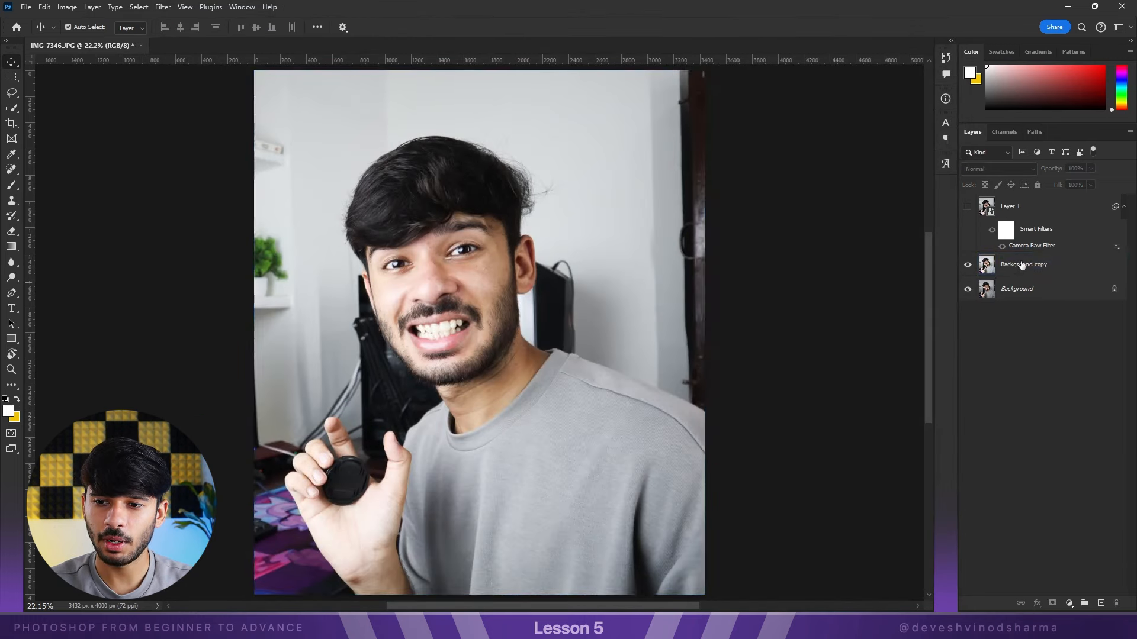
{"action": "left_click", "coordinate": [1067, 274]}
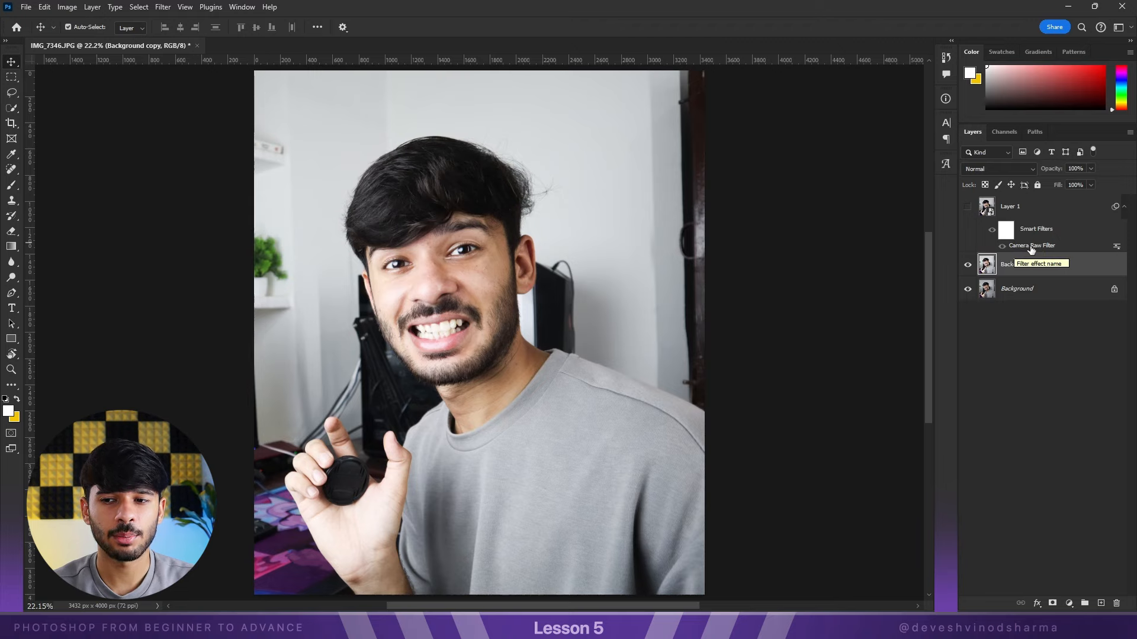
Show Layer 1 again and apply a Gaussian Blur to it with a radius of 22.2 pixels.
{"action": "left_click", "coordinate": [967, 206]}
{"action": "left_click", "coordinate": [1018, 206]}
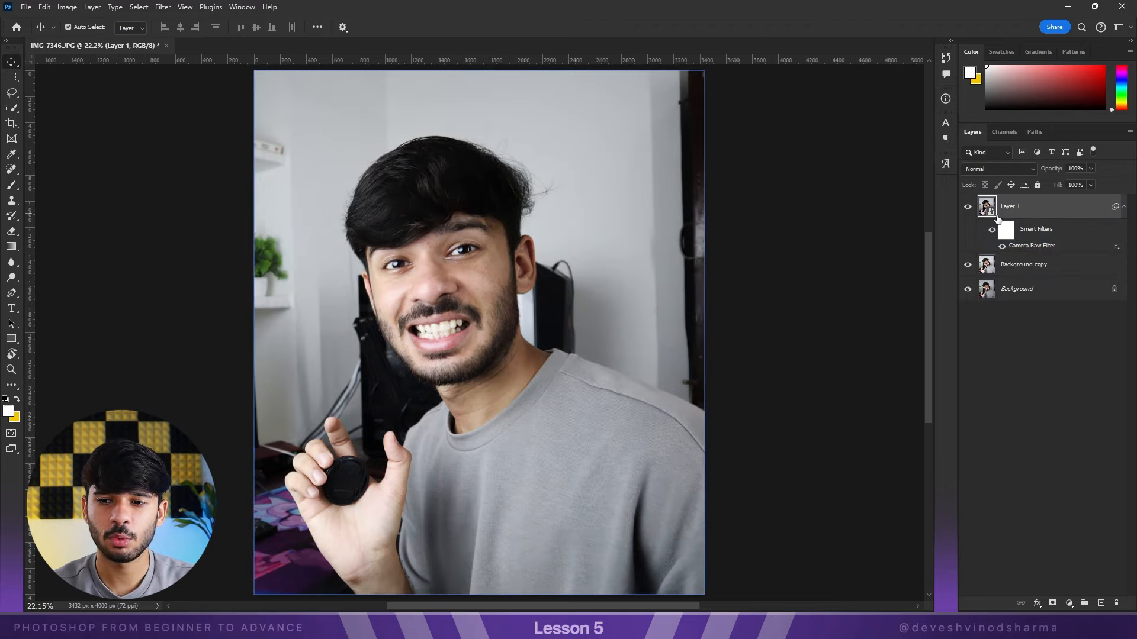
{"action": "left_click", "coordinate": [159, 6]}
{"action": "mouse_move", "coordinate": [267, 160]}
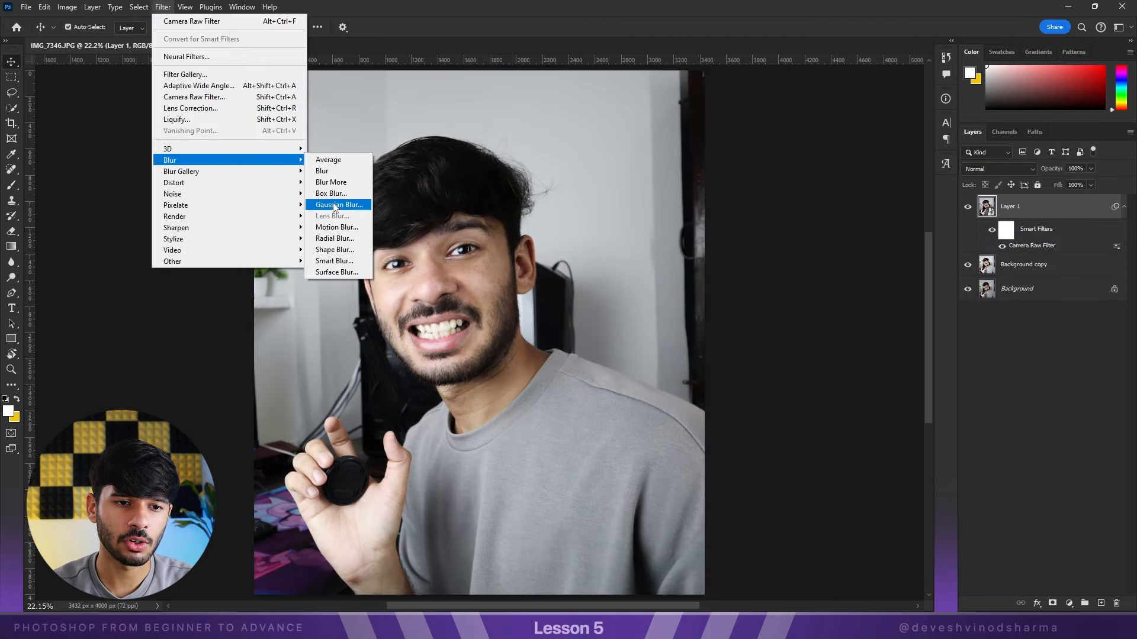
{"action": "left_click", "coordinate": [335, 204]}
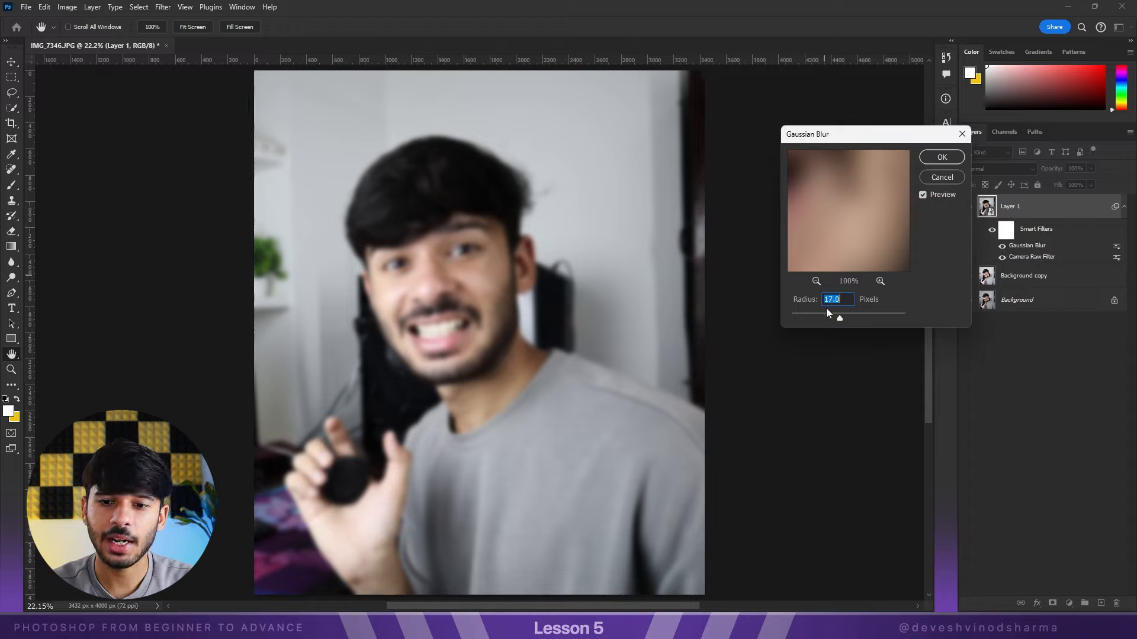
{"action": "left_click_drag", "start_coordinate": [819, 320], "coordinate": [841, 321]}
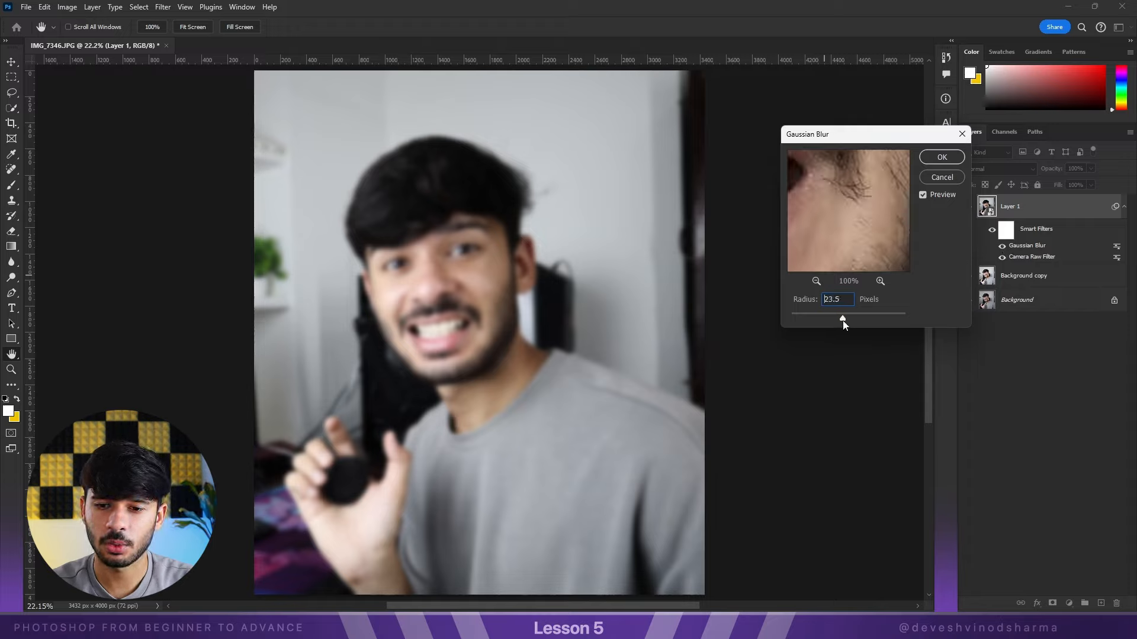
{"action": "left_click", "coordinate": [941, 157]}
Reopen the settings of the Gaussian Blur smart filter on Layer 1.
{"action": "left_click", "coordinate": [1028, 265]}
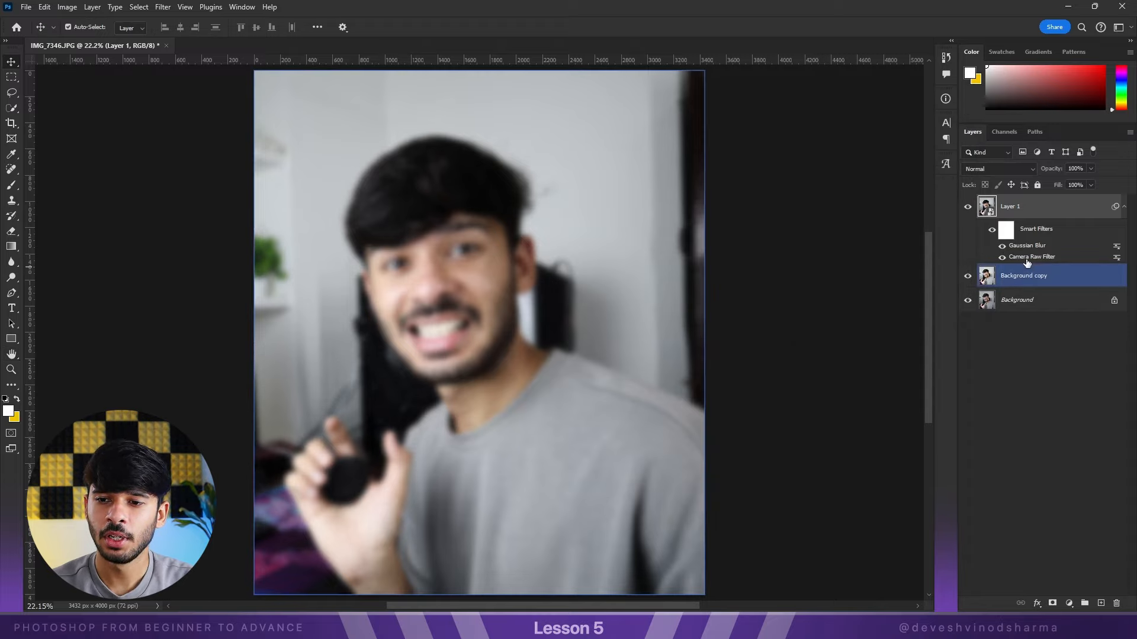
{"action": "left_click_drag", "start_coordinate": [1027, 263], "coordinate": [1033, 251]}
{"action": "double_click", "coordinate": [1035, 249]}
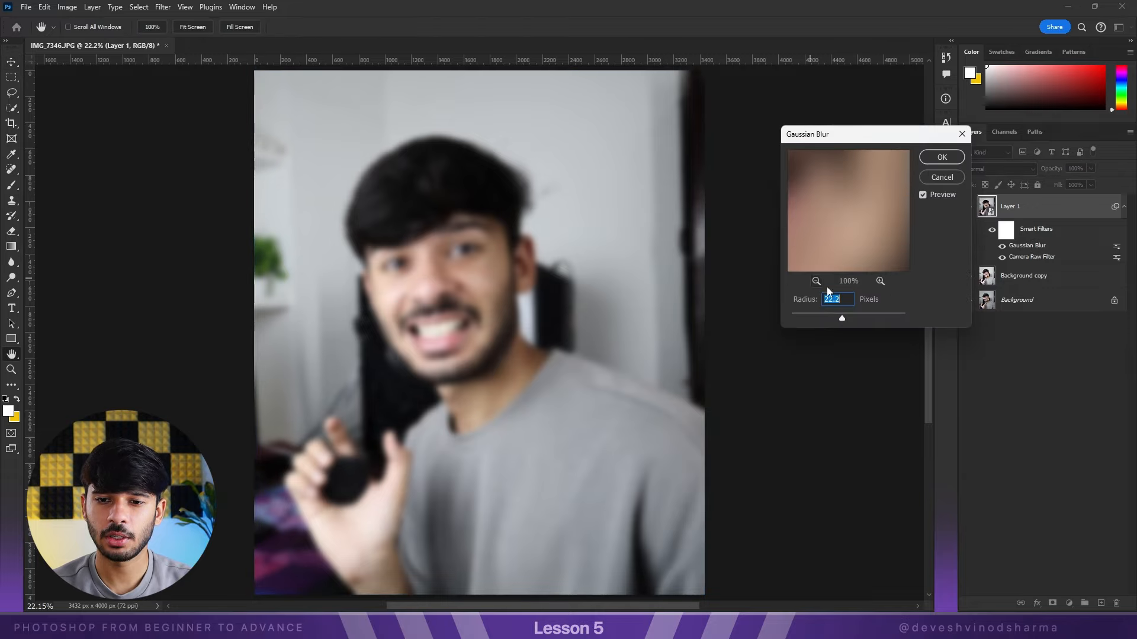
{"action": "left_click_drag", "start_coordinate": [851, 134], "coordinate": [822, 128]}
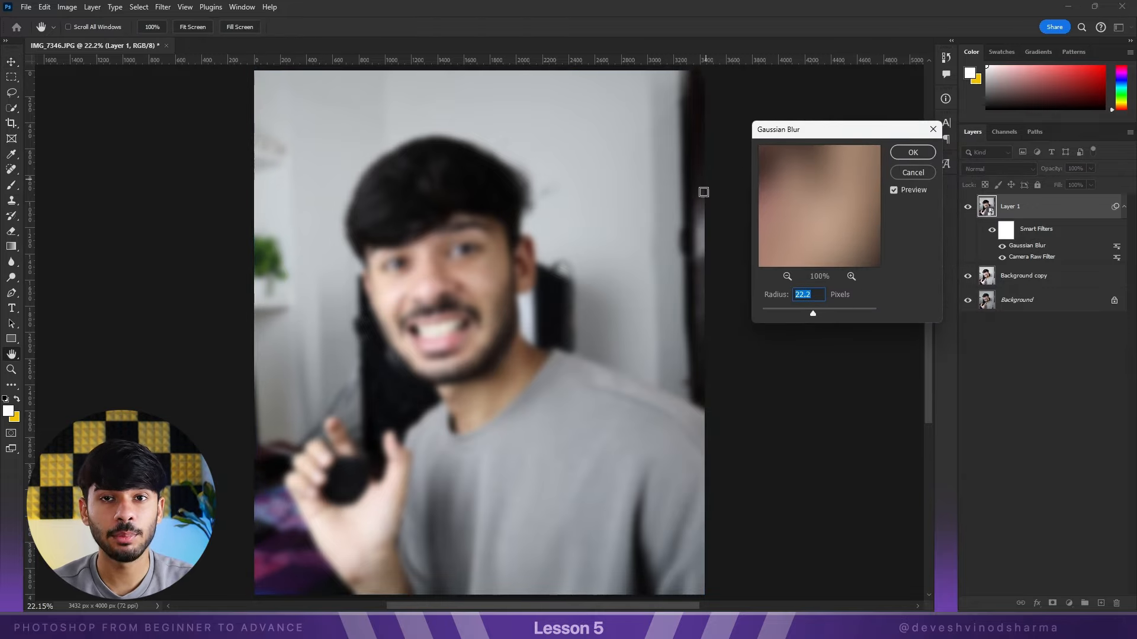